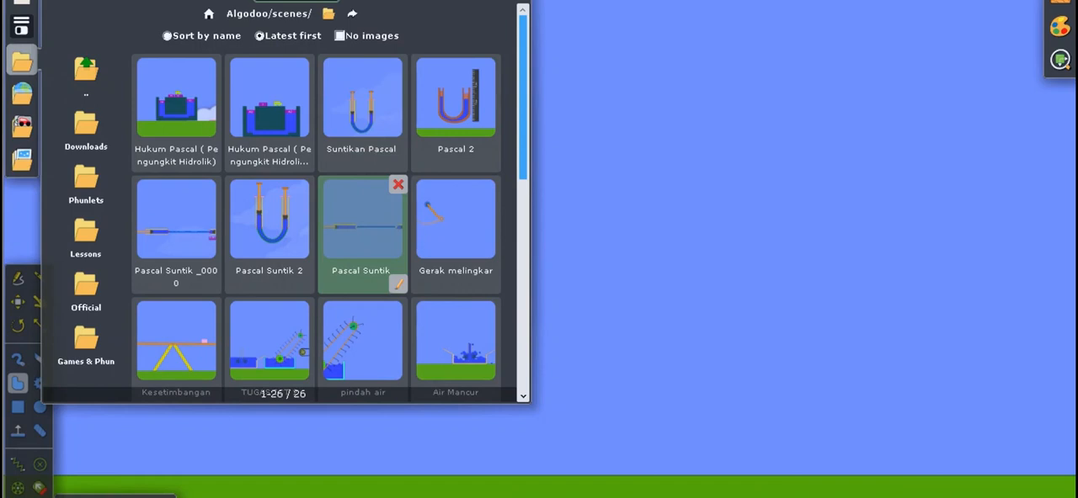
# Open the saved scene Pascal Suntik and dismiss the Edit and Background windows covering it.
pyautogui.click(361, 220)
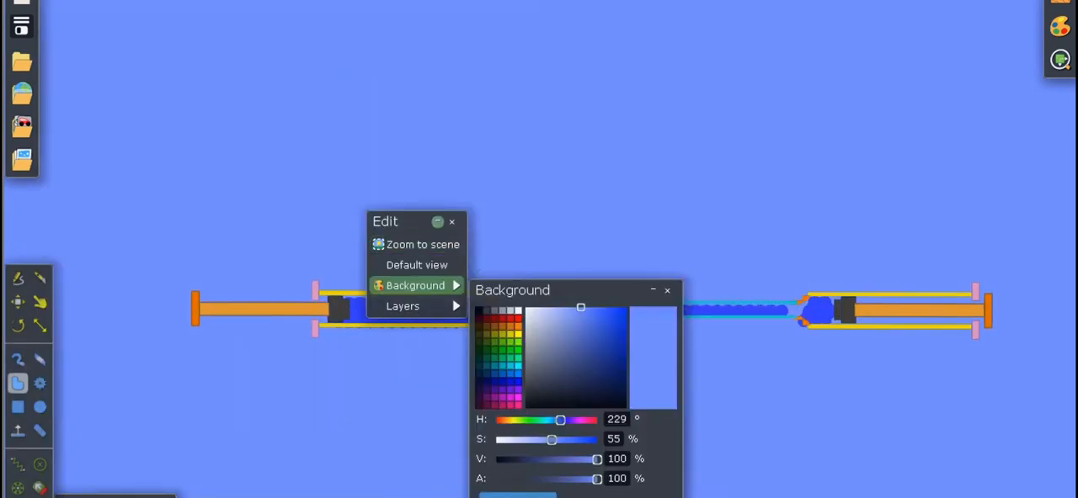
pyautogui.click(436, 218)
pyautogui.click(425, 222)
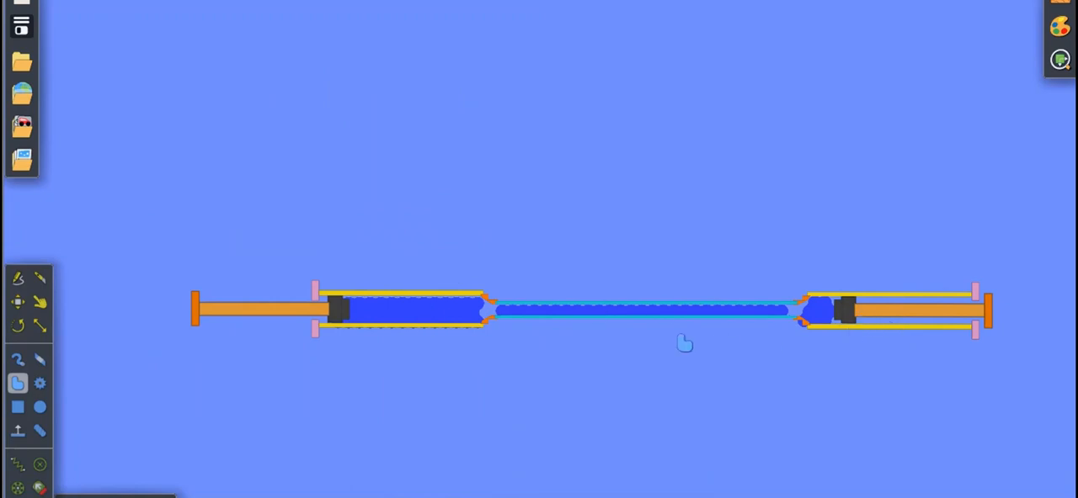
# Highlight the walls of the connecting tube and the rods of both syringe plungers to examine them.
pyautogui.click(548, 333)
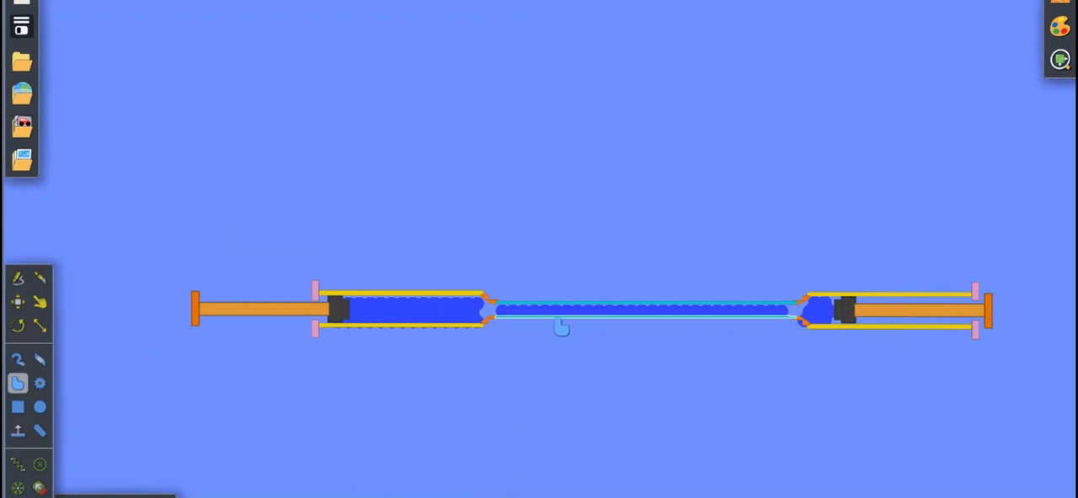
pyautogui.click(557, 321)
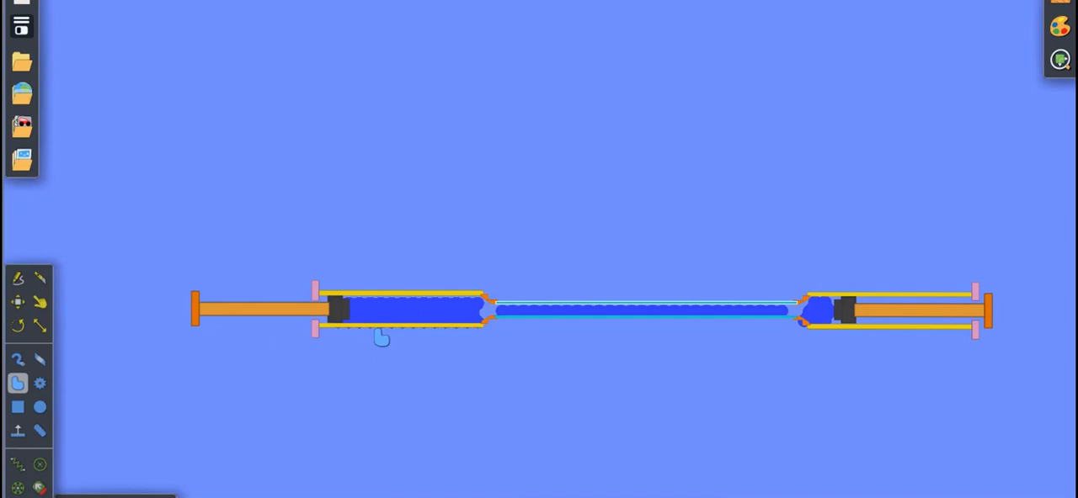
pyautogui.click(271, 312)
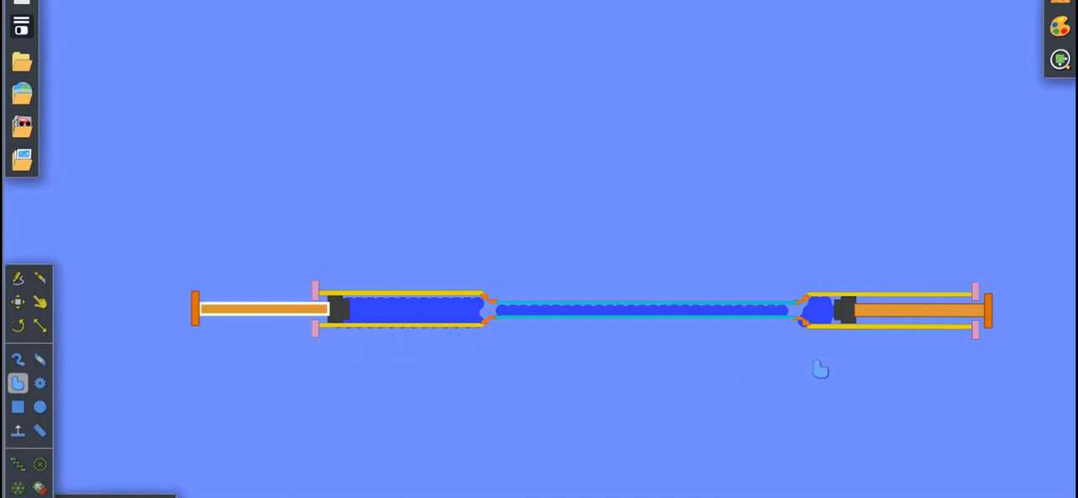
pyautogui.click(882, 314)
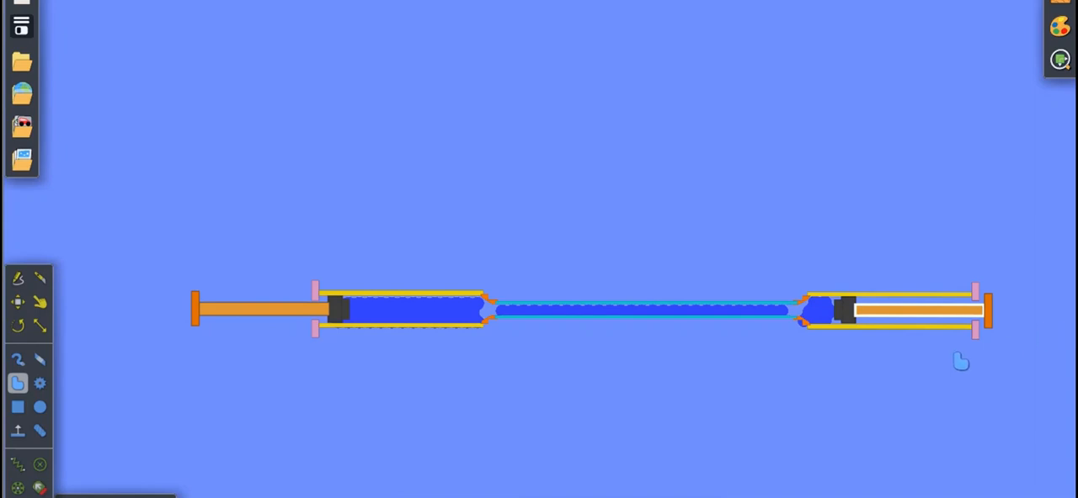
# Run the simulation and push the left syringe's plunger inward with the Drag tool.
pyautogui.moveTo(528, 497)
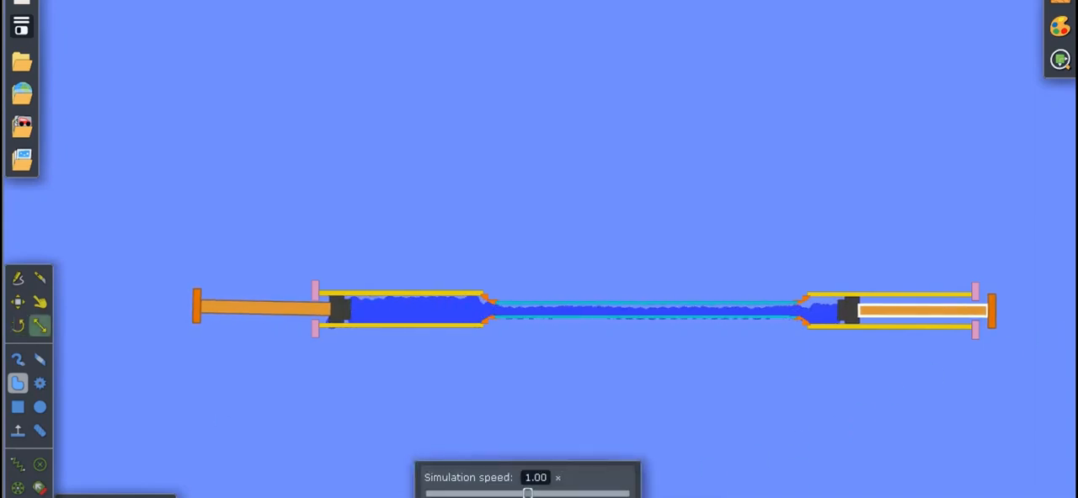
pyautogui.click(39, 302)
pyautogui.moveTo(255, 309); pyautogui.dragTo(385, 337)
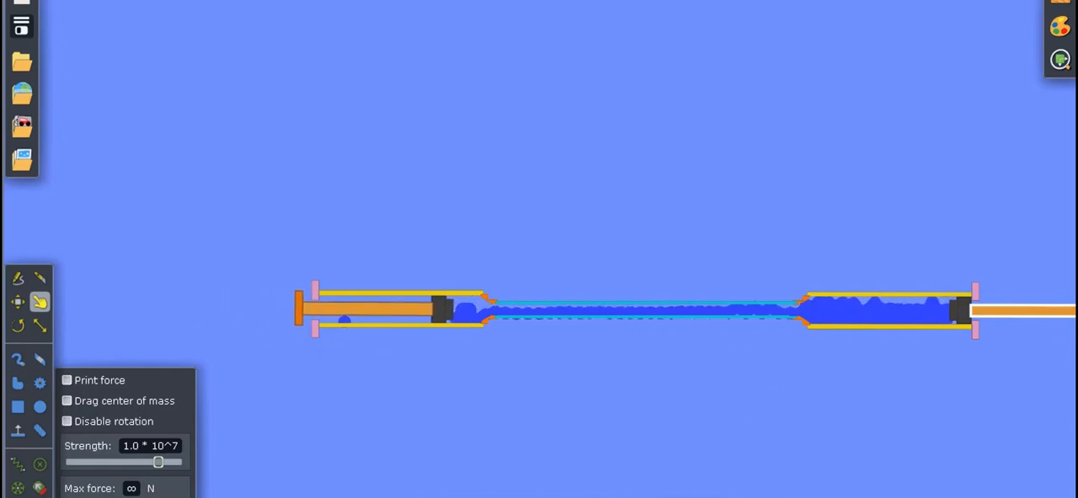
# Push the right syringe's plunger inward with the Drag tool to send the water back to the left syringe.
pyautogui.click(516, 495)
pyautogui.moveTo(637, 426); pyautogui.dragTo(520, 419)
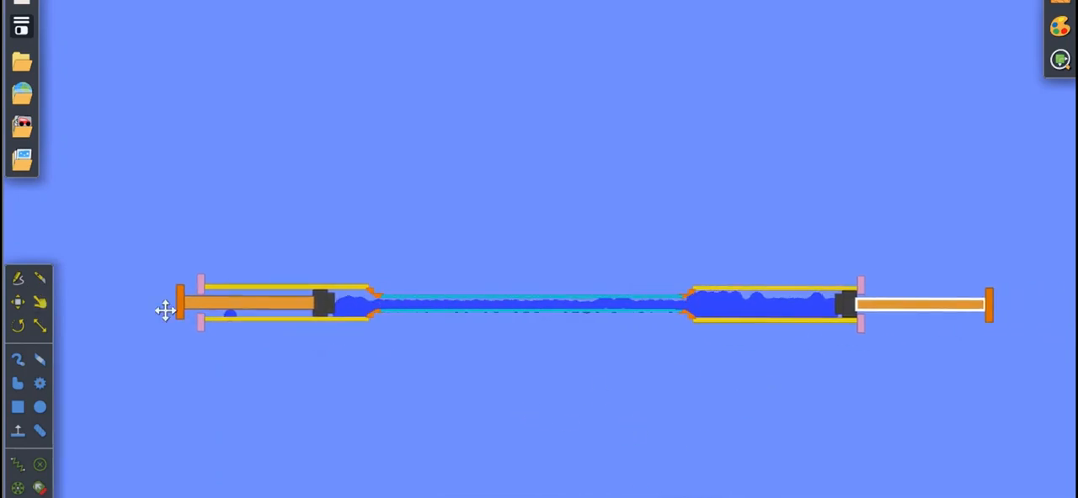
pyautogui.click(40, 301)
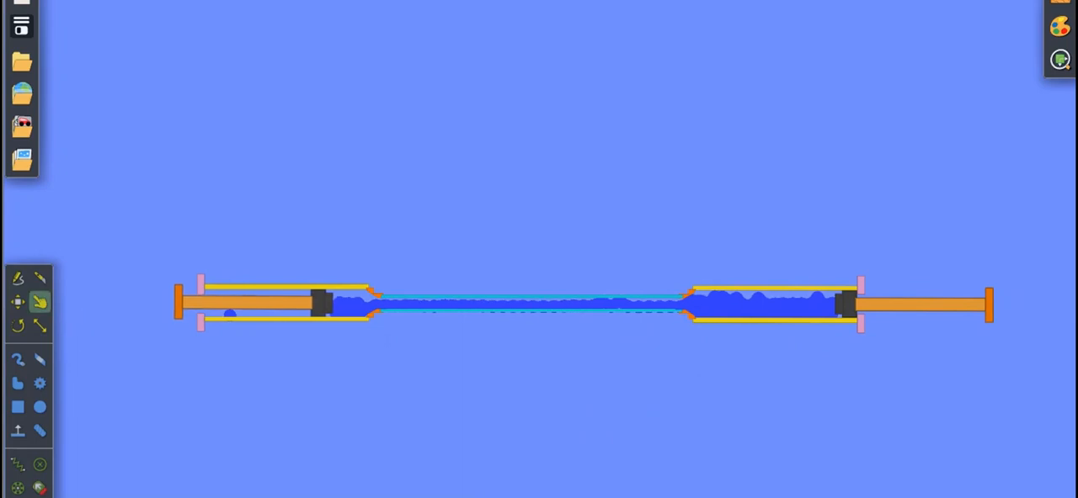
pyautogui.moveTo(910, 329); pyautogui.dragTo(795, 319)
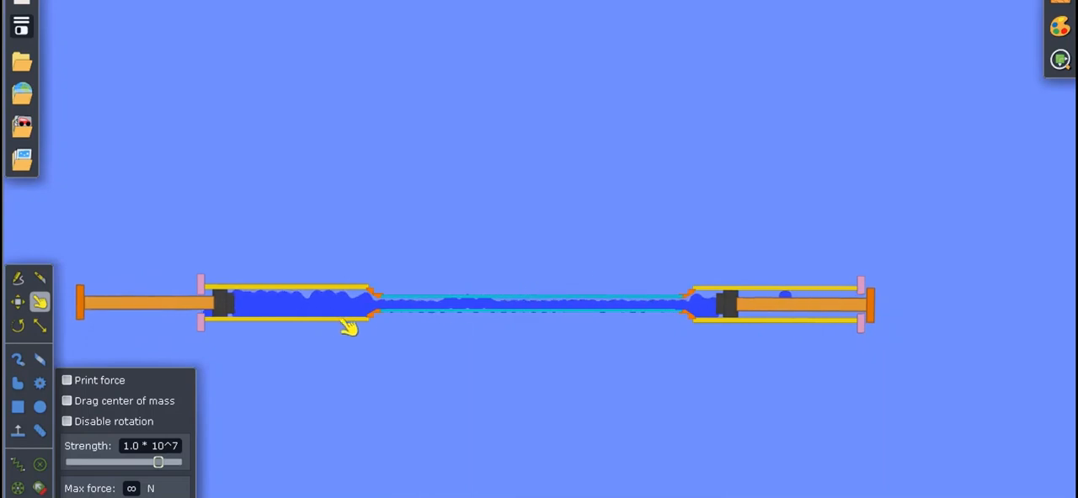
pyautogui.click(150, 306)
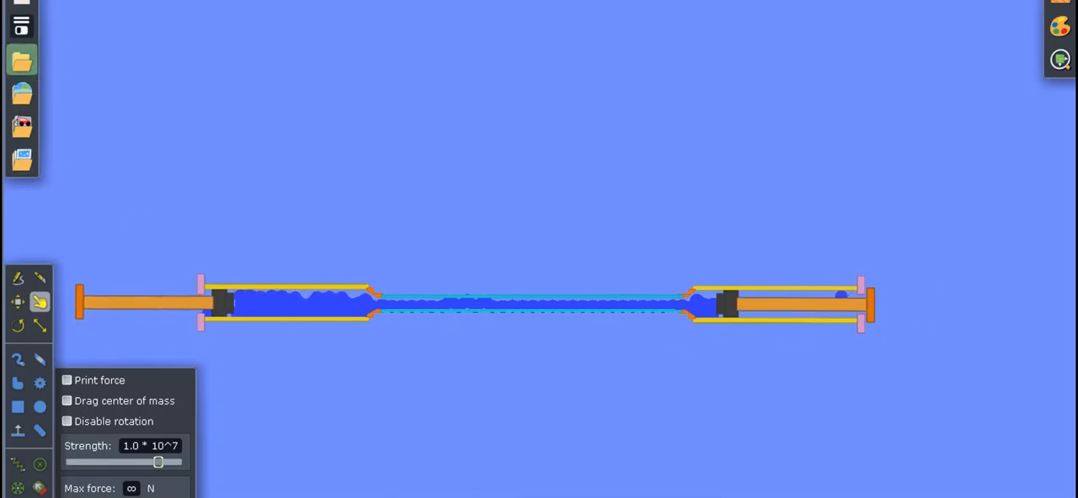
# Open the saved scene Suntikan Pascal and dismiss the Edit and Background windows covering it.
pyautogui.click(21, 61)
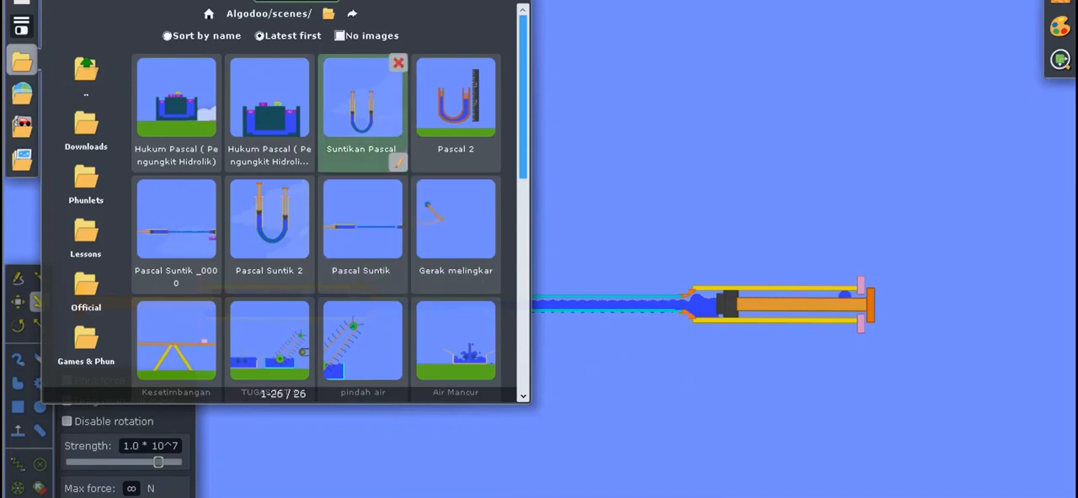
pyautogui.click(362, 106)
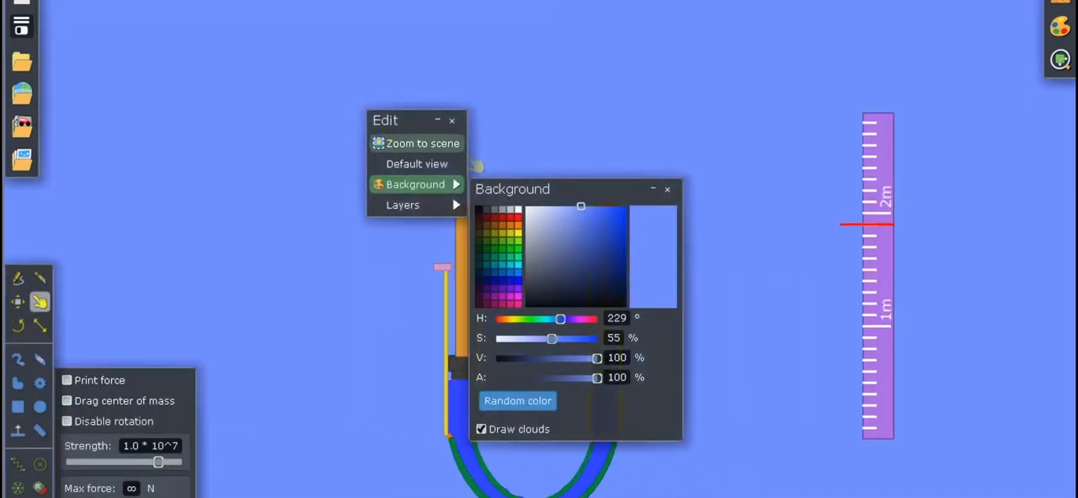
pyautogui.click(438, 121)
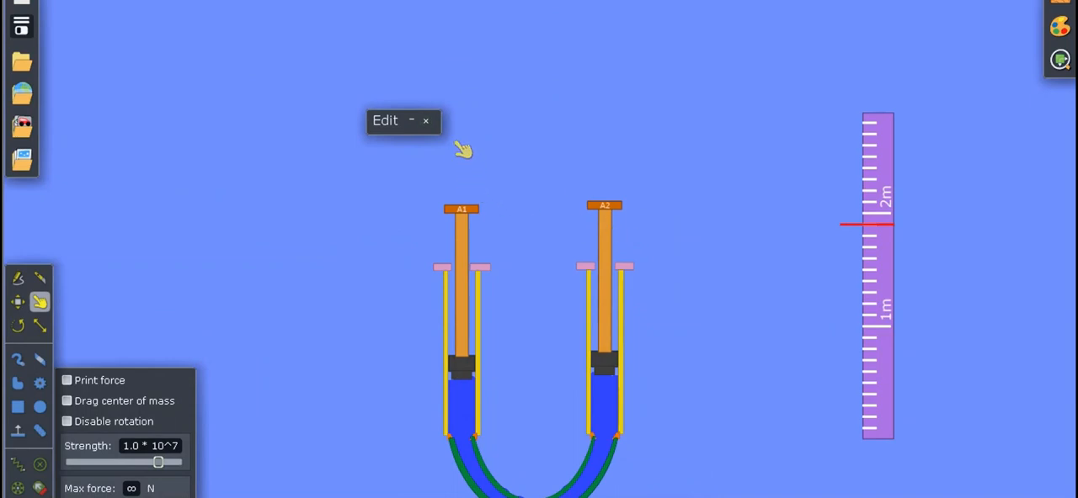
pyautogui.click(426, 121)
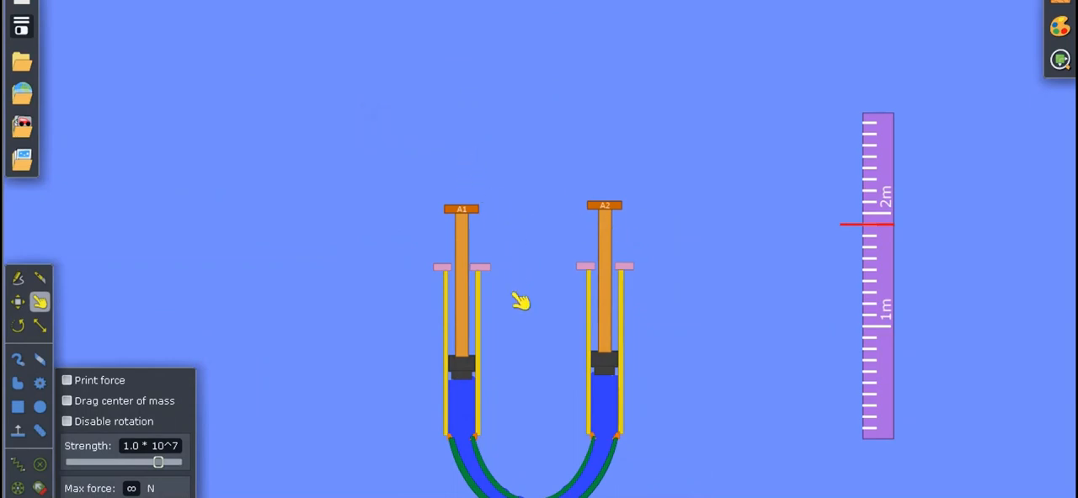
# Examine the whole U-shaped syringe assembly and the metre ruler with its red marker line.
pyautogui.click(472, 497)
pyautogui.moveTo(545, 444); pyautogui.dragTo(530, 350)
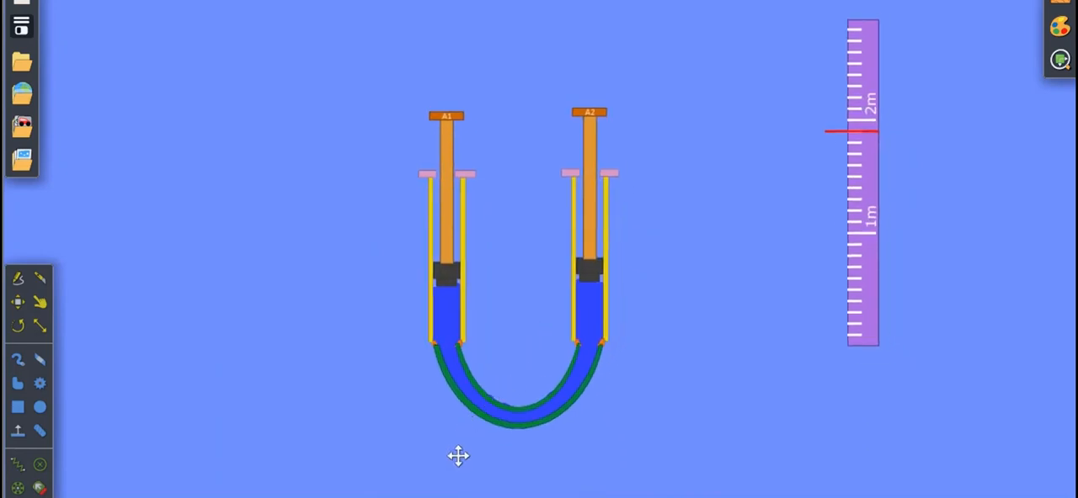
pyautogui.click(897, 179)
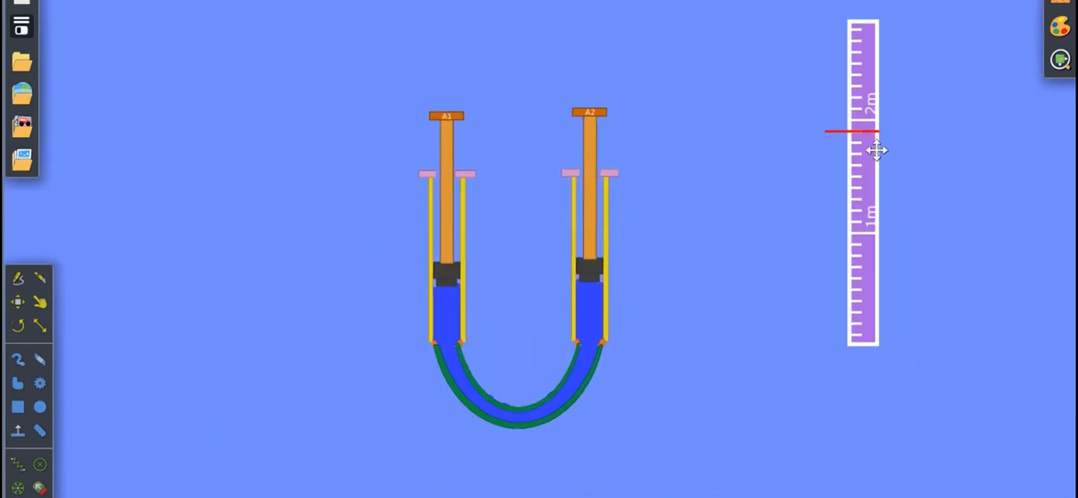
pyautogui.click(763, 166)
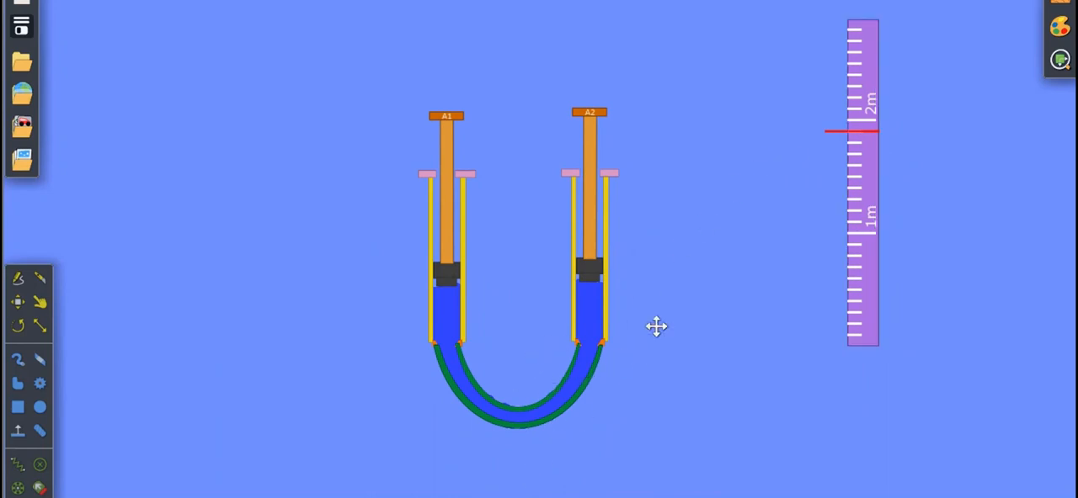
pyautogui.click(883, 240)
pyautogui.click(968, 227)
pyautogui.scroll(3, 505, 365)
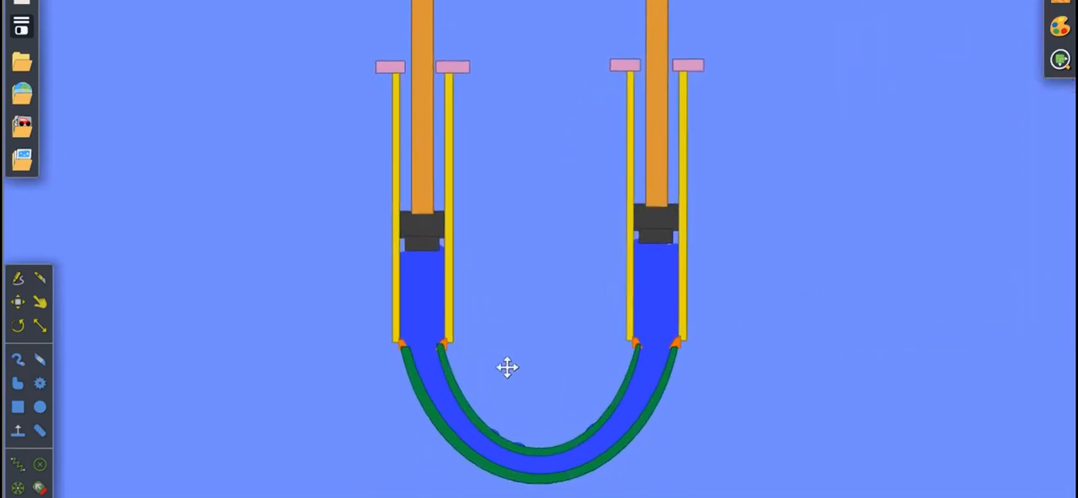
# Highlight the plunger rod, the curved tube's walls and the A1 and A2 plunger heads to examine the assembly.
pyautogui.click(446, 93)
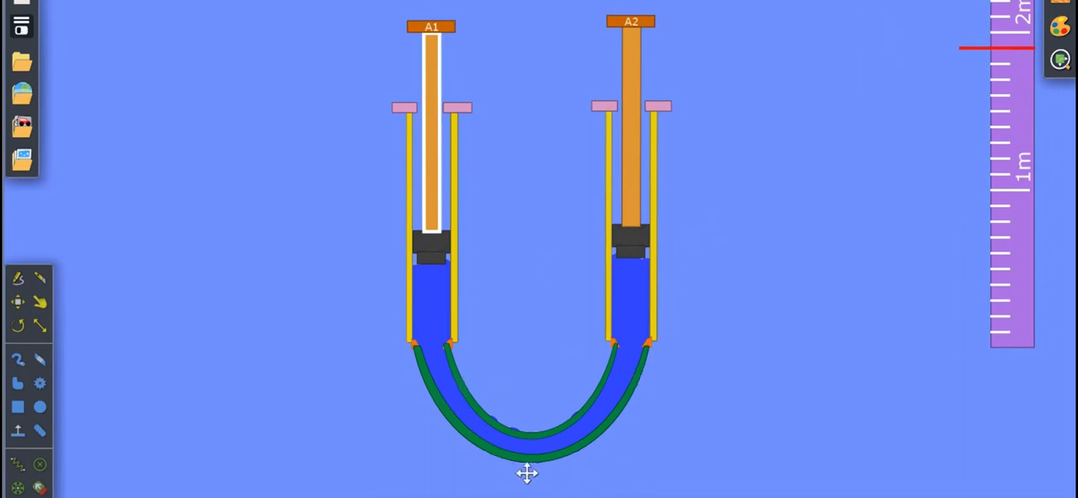
pyautogui.click(471, 375)
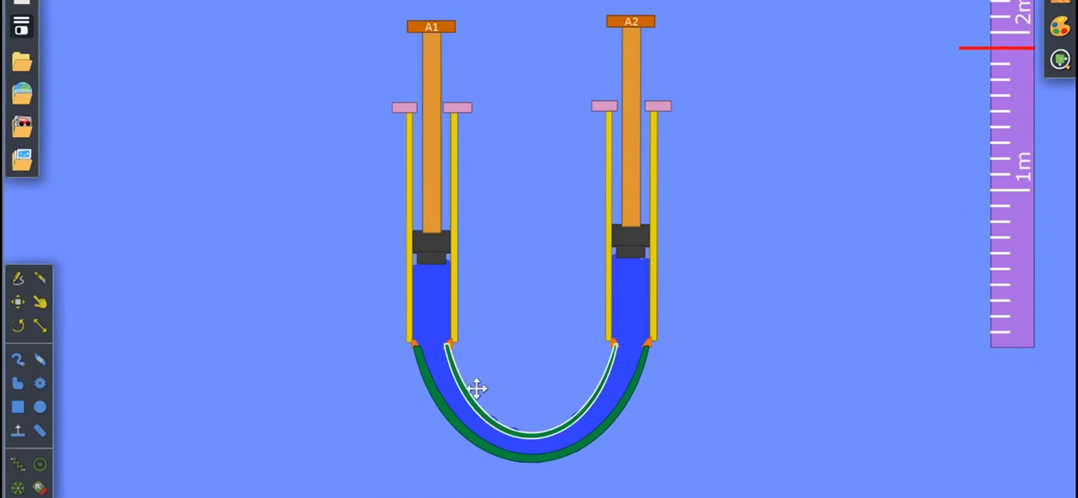
pyautogui.click(463, 441)
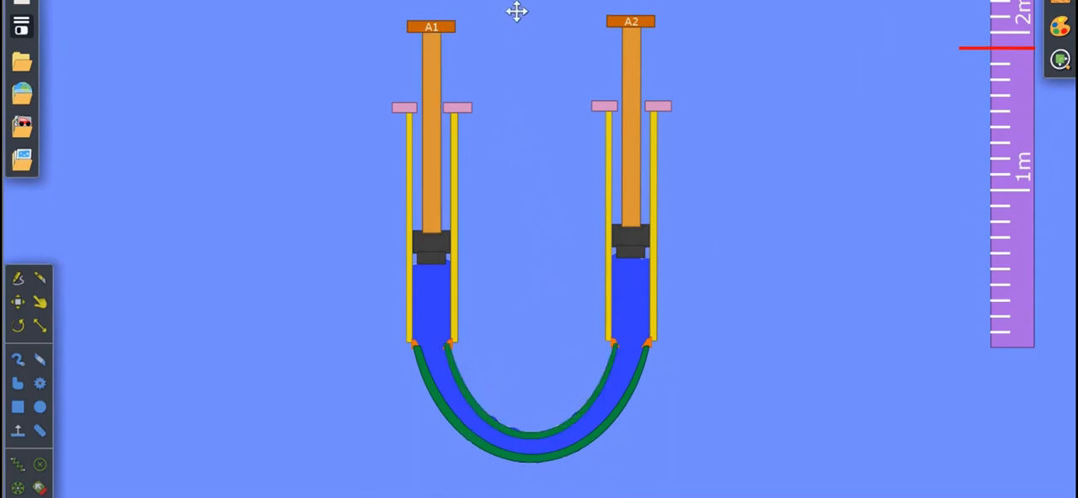
pyautogui.click(447, 48)
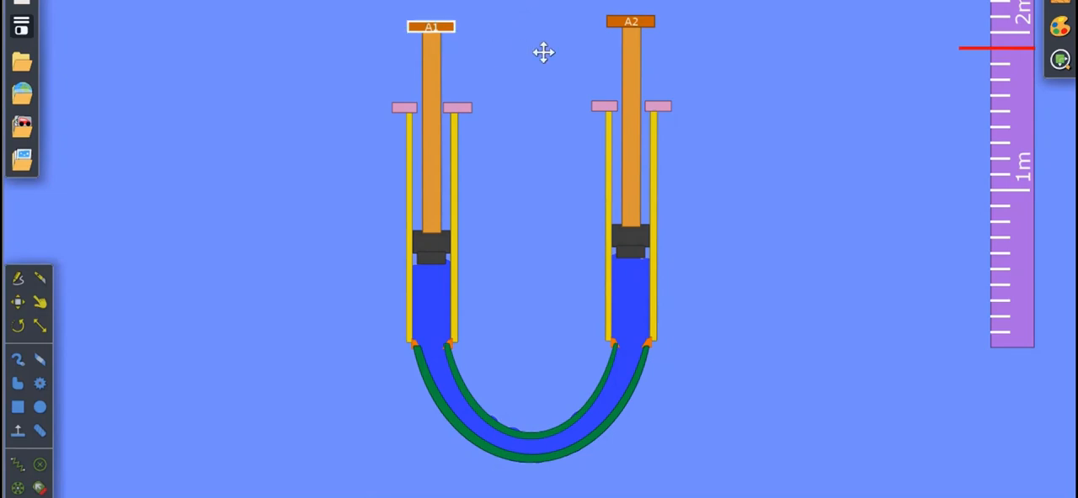
pyautogui.click(437, 137)
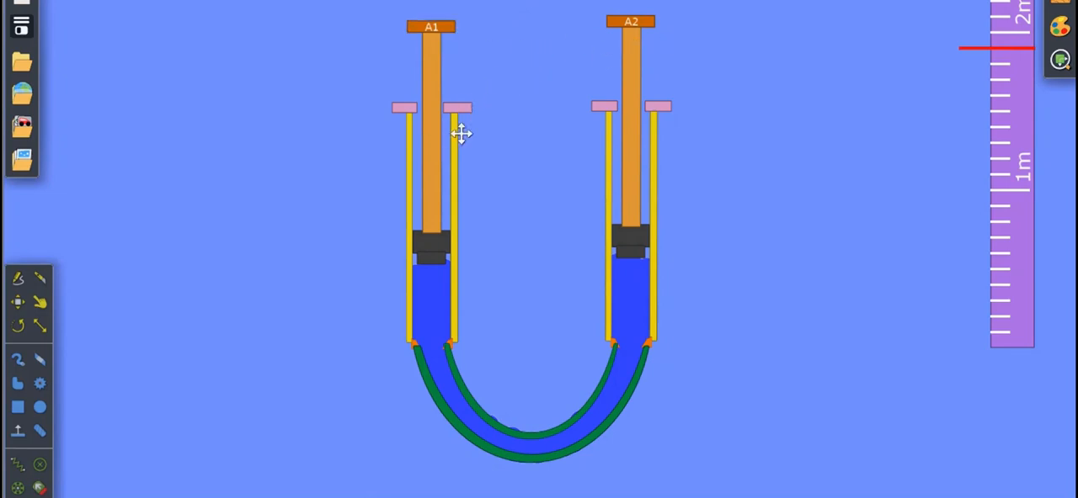
pyautogui.click(470, 127)
pyautogui.click(470, 49)
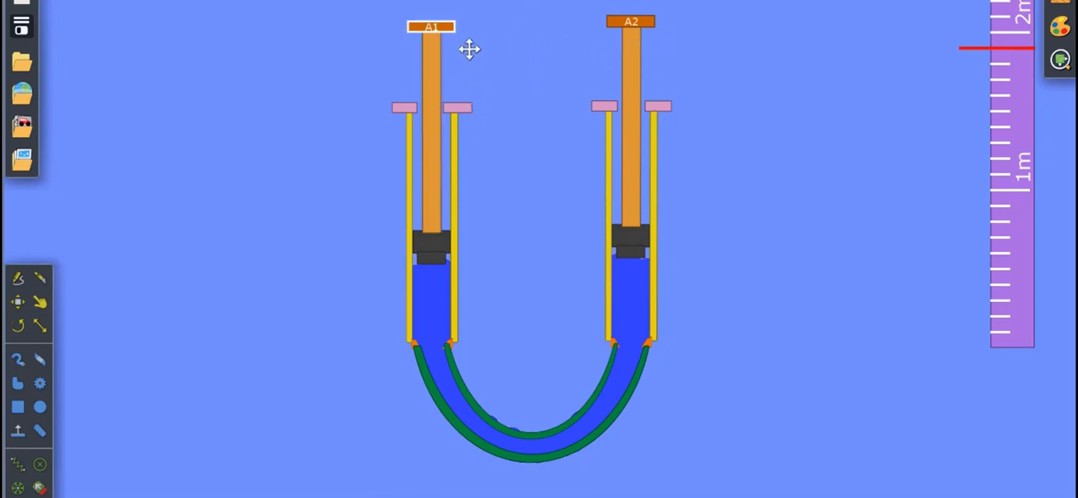
pyautogui.click(662, 39)
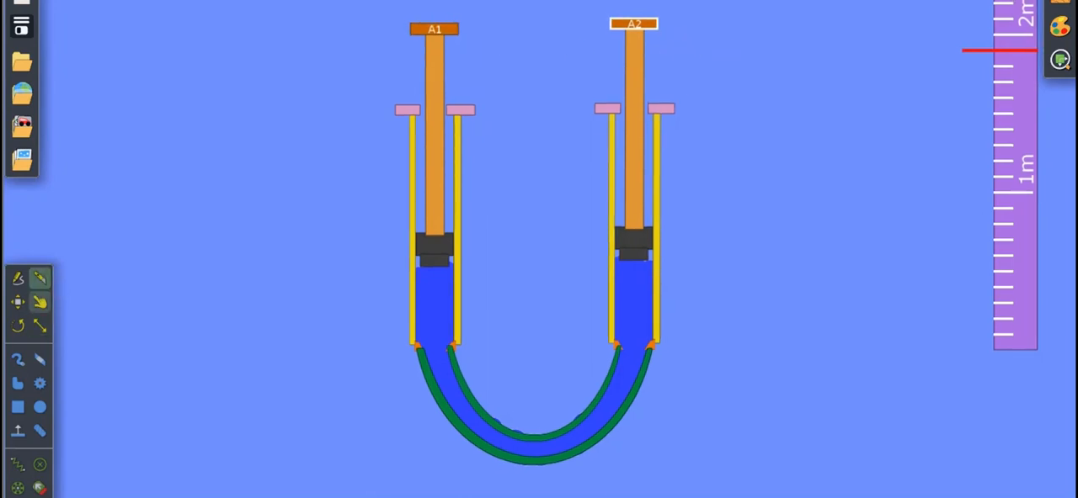
# Push plunger A1 and then plunger A2 down into their cylinders with the Drag tool while the simulation runs.
pyautogui.click(40, 302)
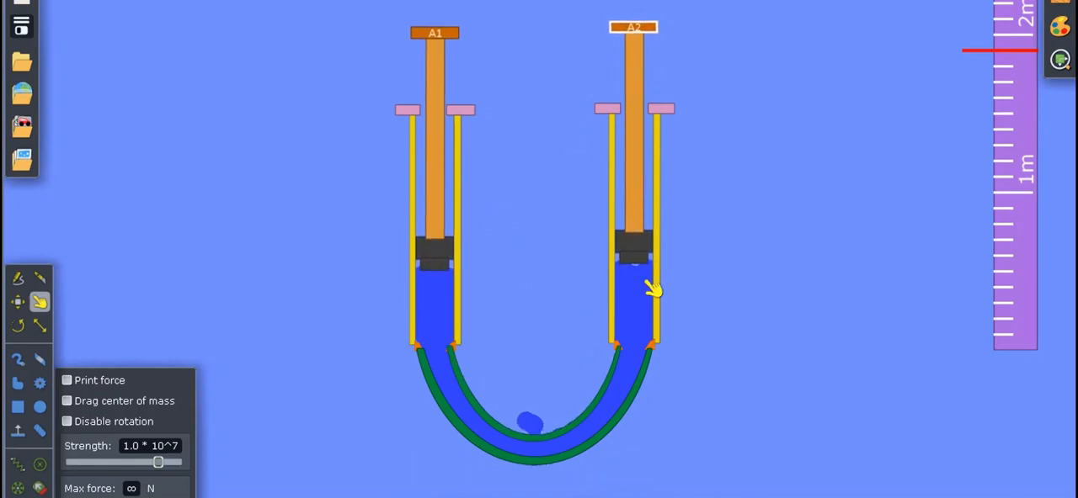
pyautogui.click(451, 51)
pyautogui.moveTo(456, 57); pyautogui.dragTo(455, 122)
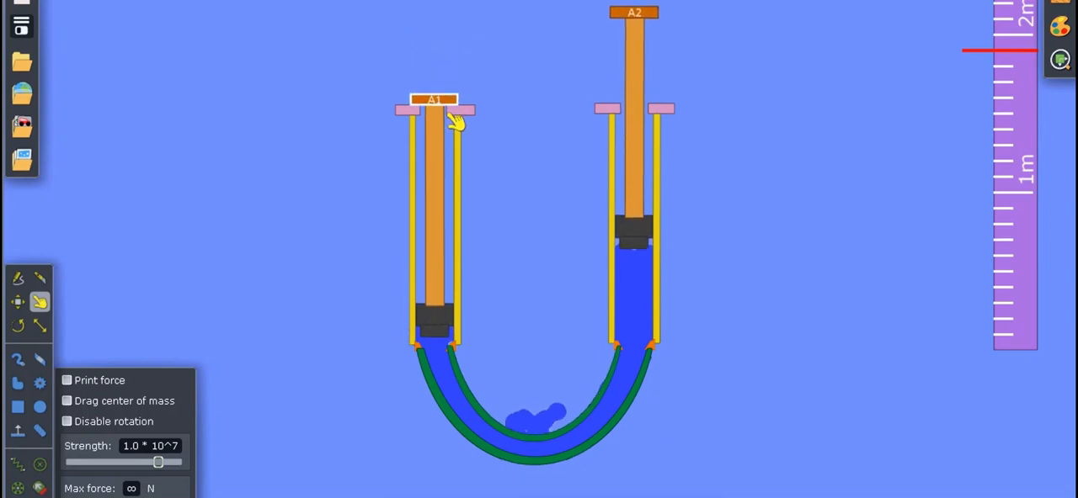
pyautogui.moveTo(455, 122); pyautogui.dragTo(455, 121)
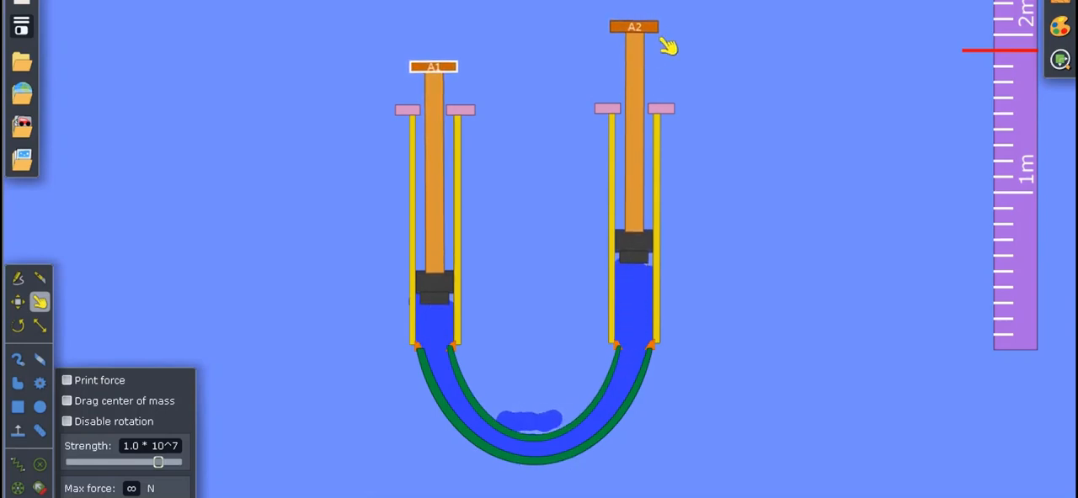
pyautogui.moveTo(668, 48); pyautogui.dragTo(667, 111)
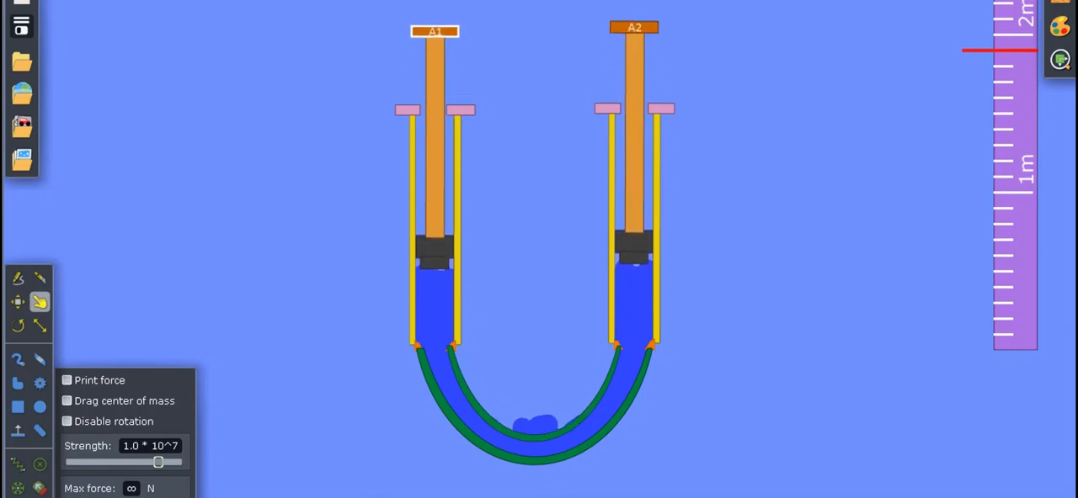
# Check the velocity properties of syringe A1's plunger rod and of its rubber piston.
pyautogui.click(834, 221)
pyautogui.click(451, 224)
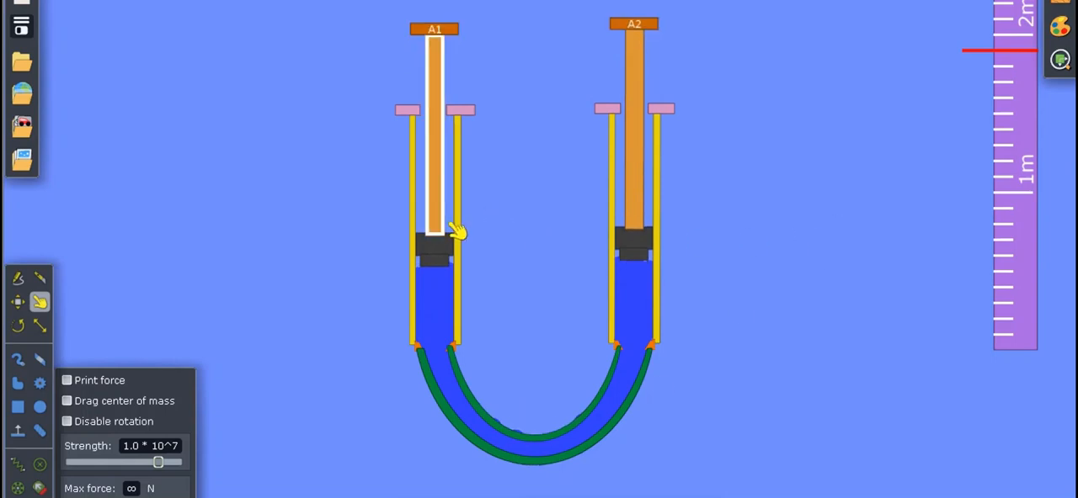
pyautogui.rightClick(454, 230)
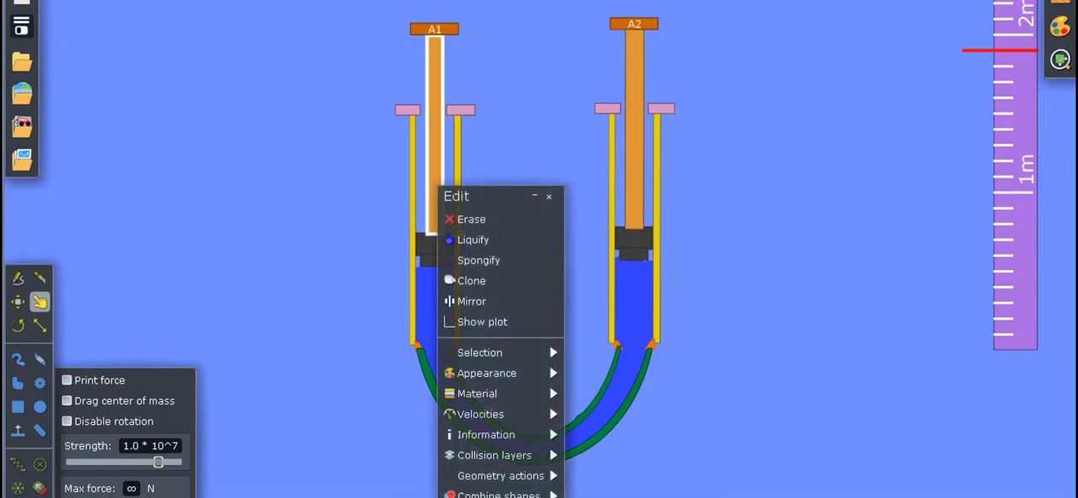
pyautogui.moveTo(497, 414)
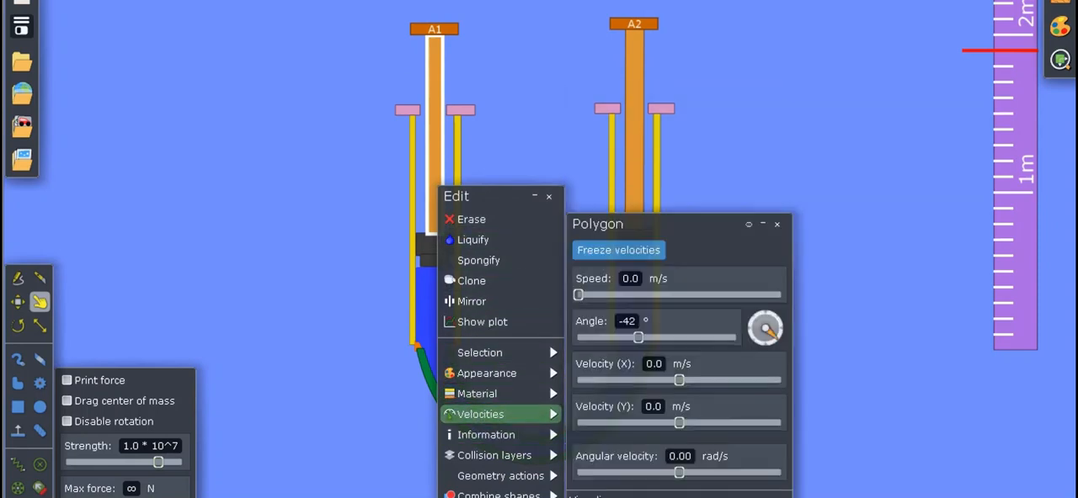
pyautogui.rightClick(495, 178)
pyautogui.rightClick(457, 274)
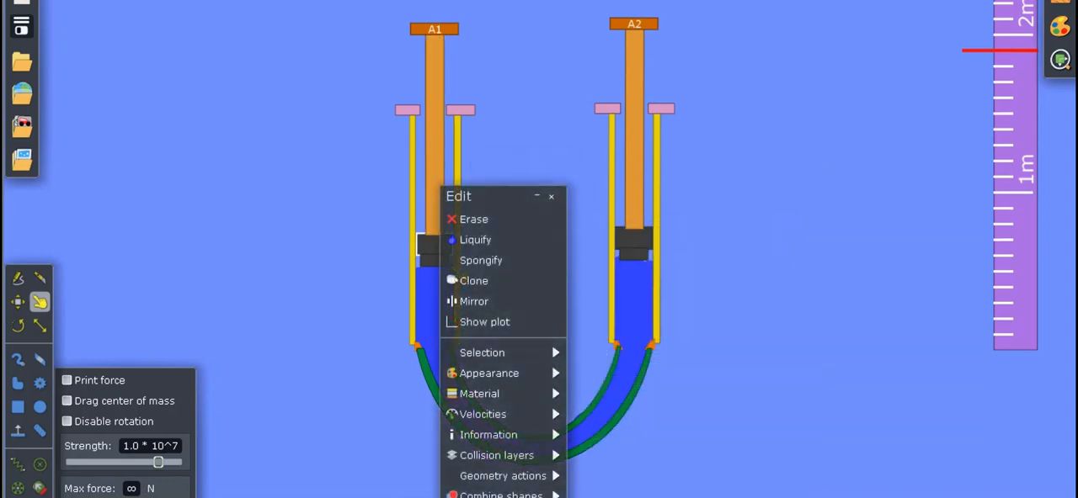
pyautogui.moveTo(497, 414)
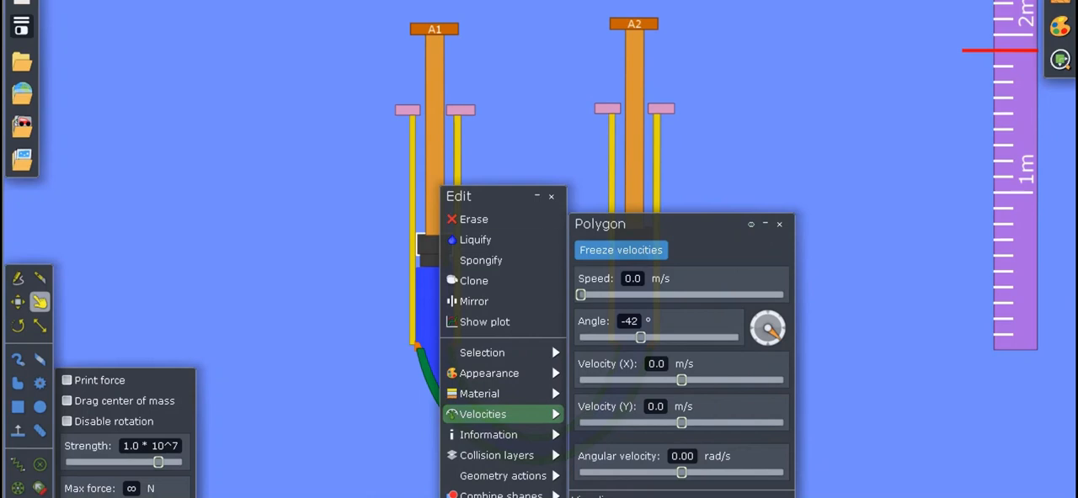
pyautogui.click(733, 144)
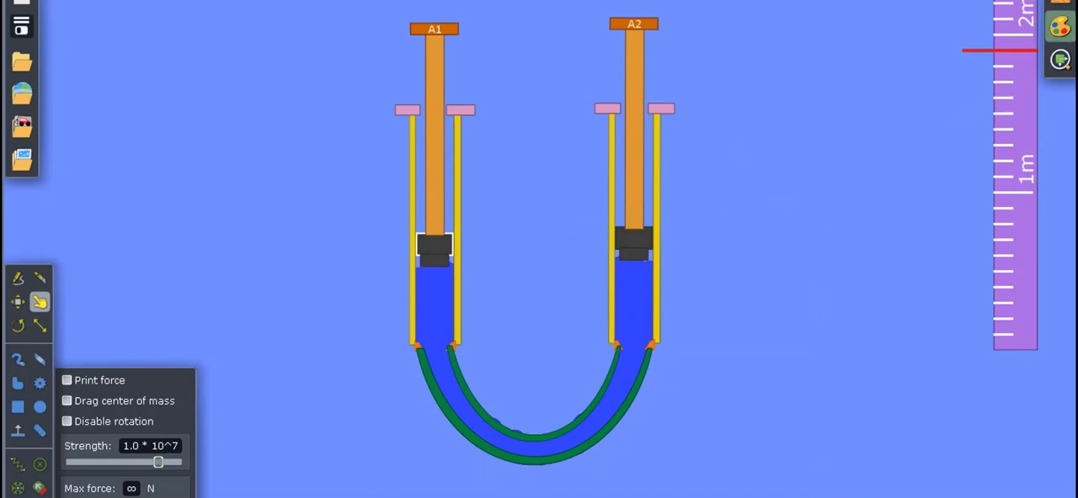
# Display only the gravity force on syringe A1's rubber piston and set the force arrows scale to 1.5 m/N.
pyautogui.click(1060, 59)
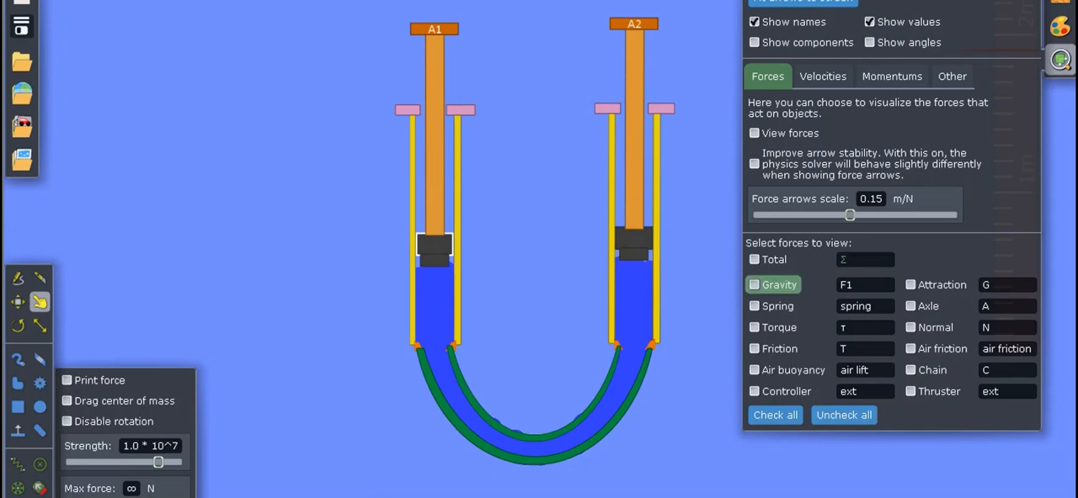
pyautogui.moveTo(926, 417); pyautogui.dragTo(890, 420)
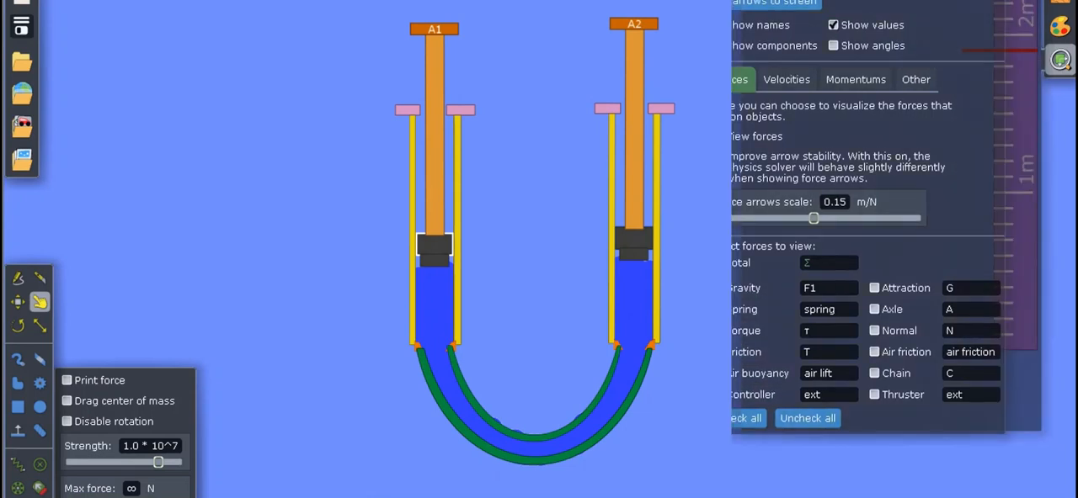
pyautogui.click(774, 415)
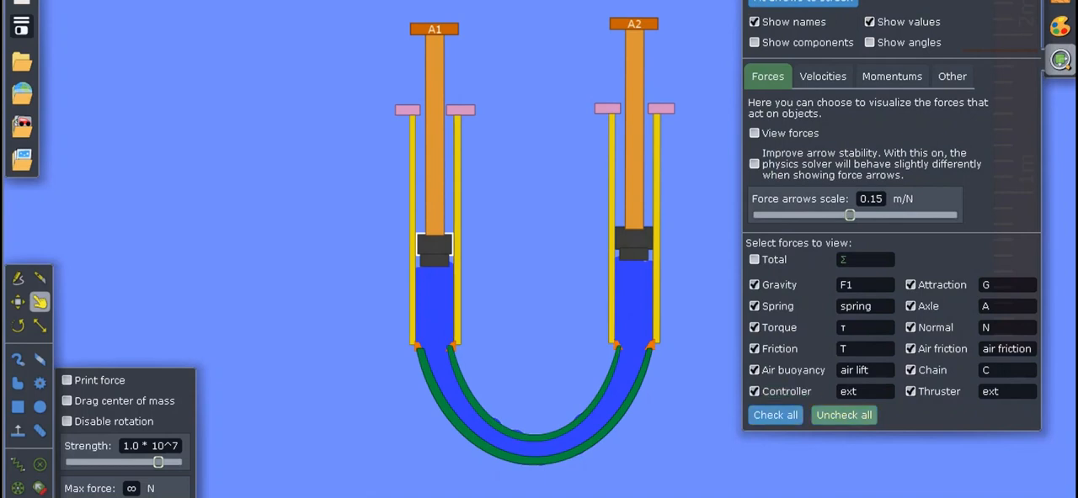
pyautogui.click(843, 415)
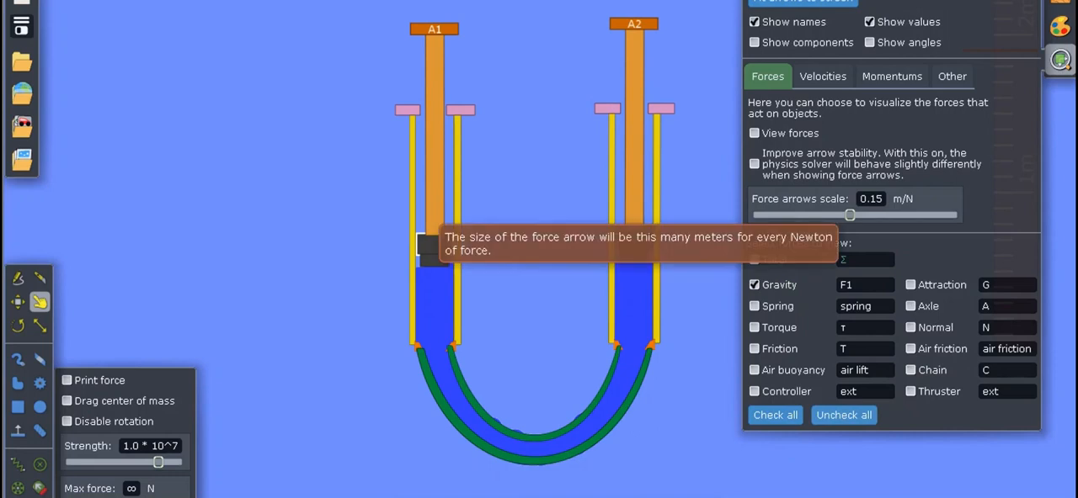
pyautogui.moveTo(849, 215); pyautogui.dragTo(880, 215)
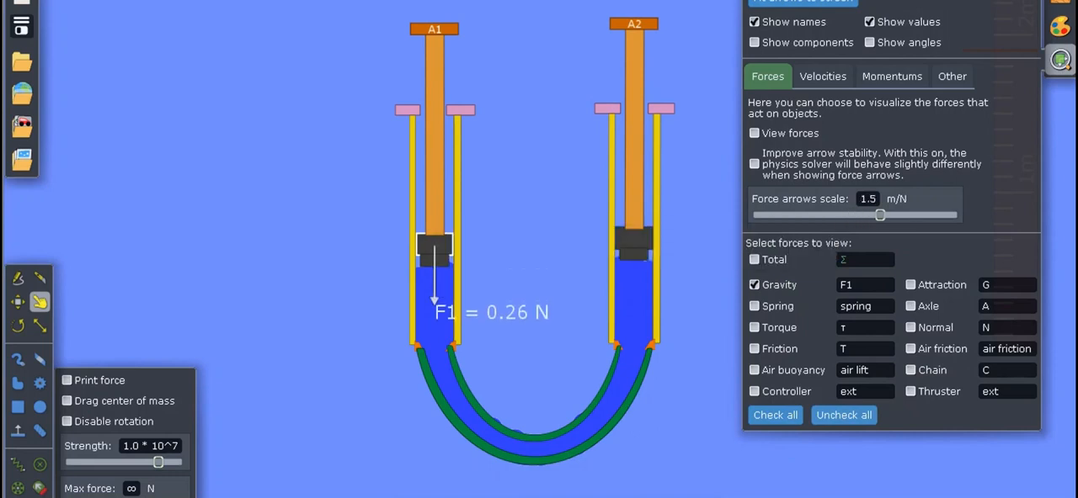
# Set the mass of syringe A1's rubber piston to 0.20 kg in its material properties.
pyautogui.rightClick(455, 267)
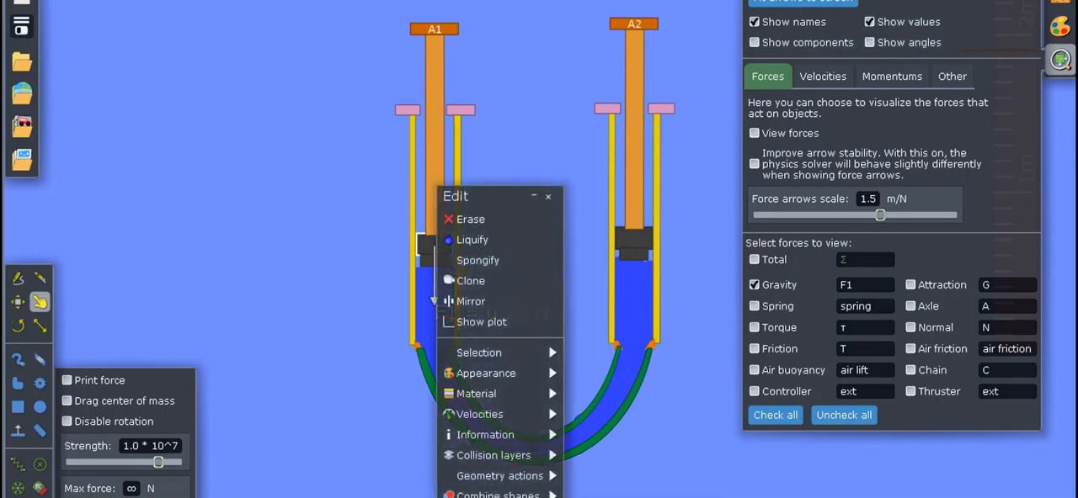
pyautogui.moveTo(499, 394)
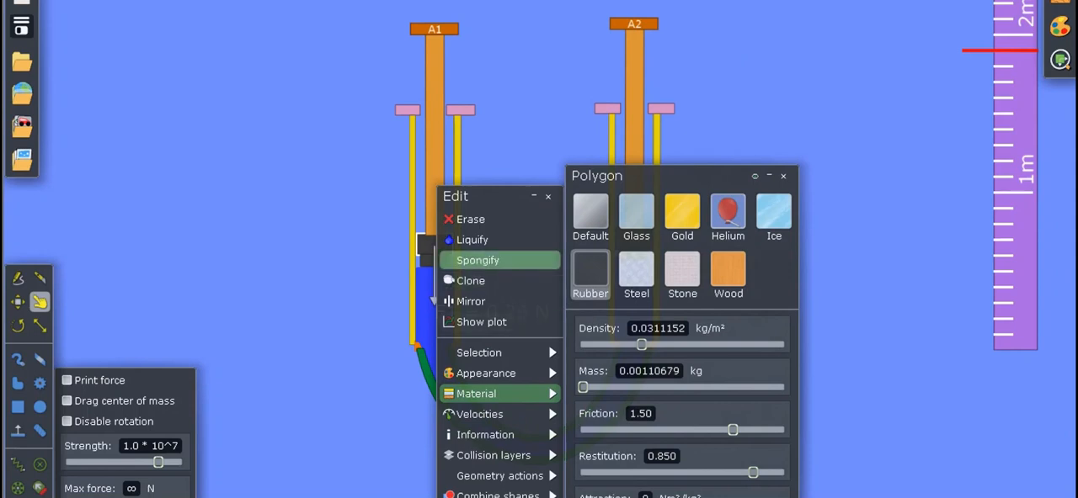
pyautogui.moveTo(674, 176); pyautogui.dragTo(829, 123)
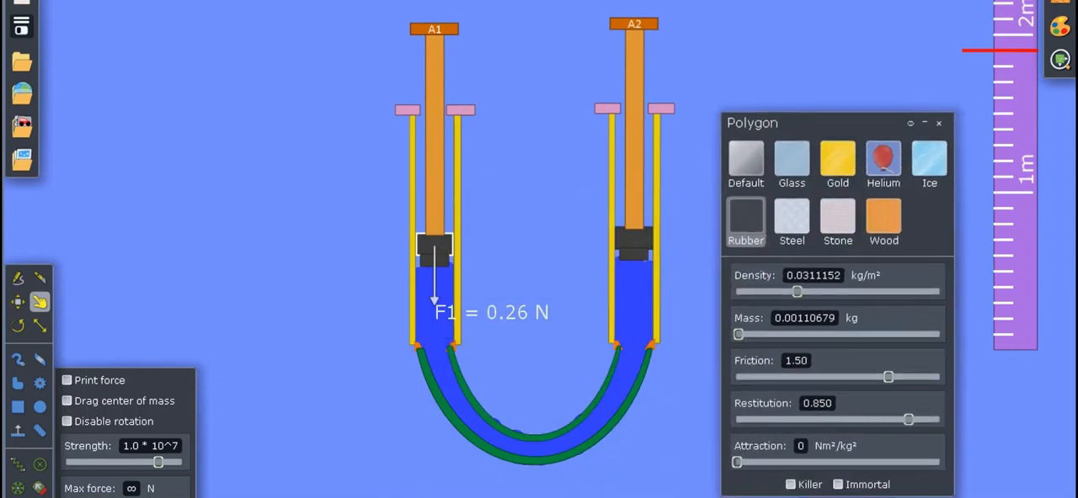
pyautogui.click(791, 334)
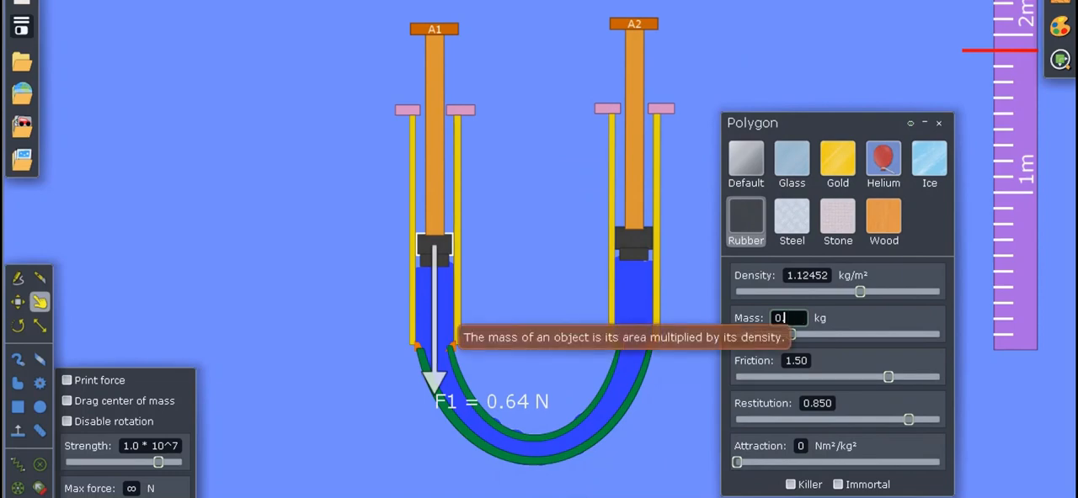
pyautogui.press('Return')
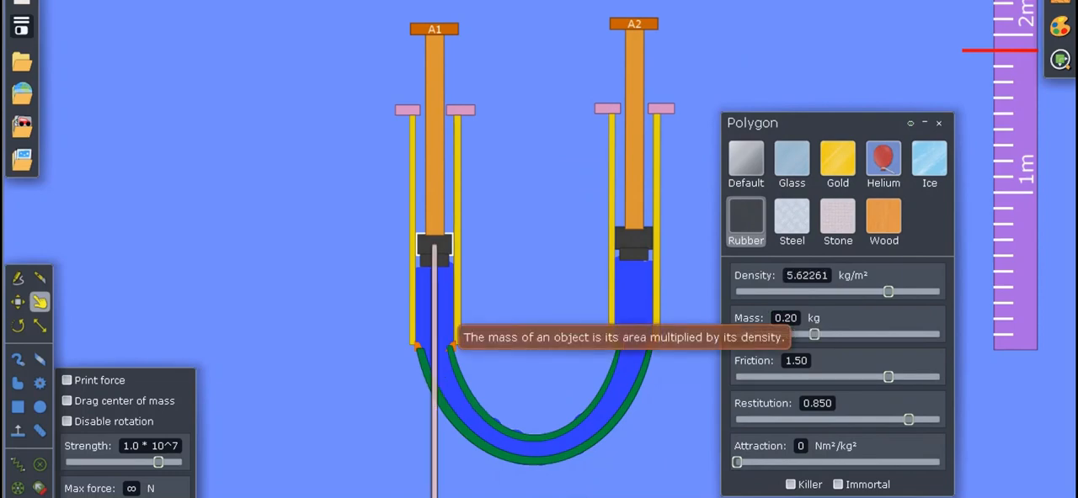
# Set the force arrows scale to 0.13 m/N and close the piston's material properties.
pyautogui.click(1059, 59)
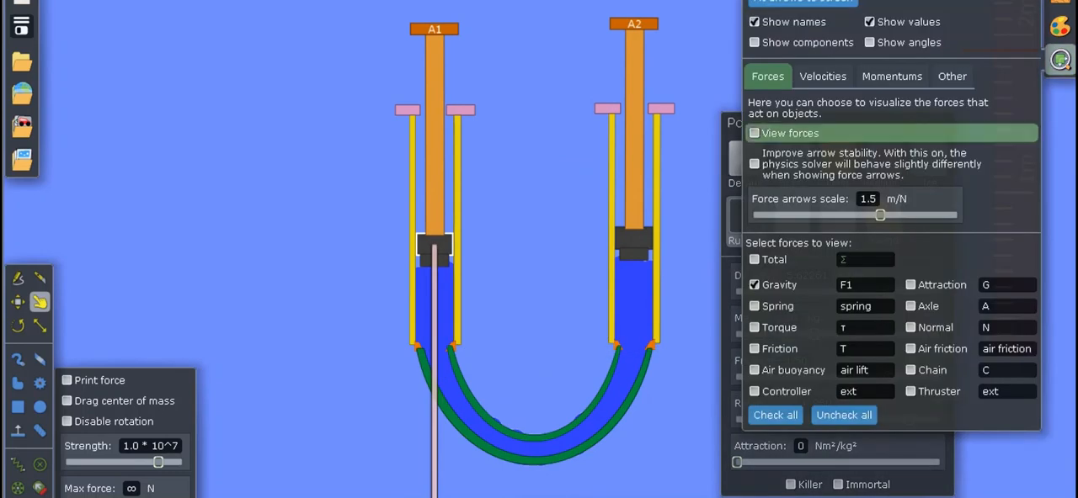
pyautogui.moveTo(880, 216); pyautogui.dragTo(847, 215)
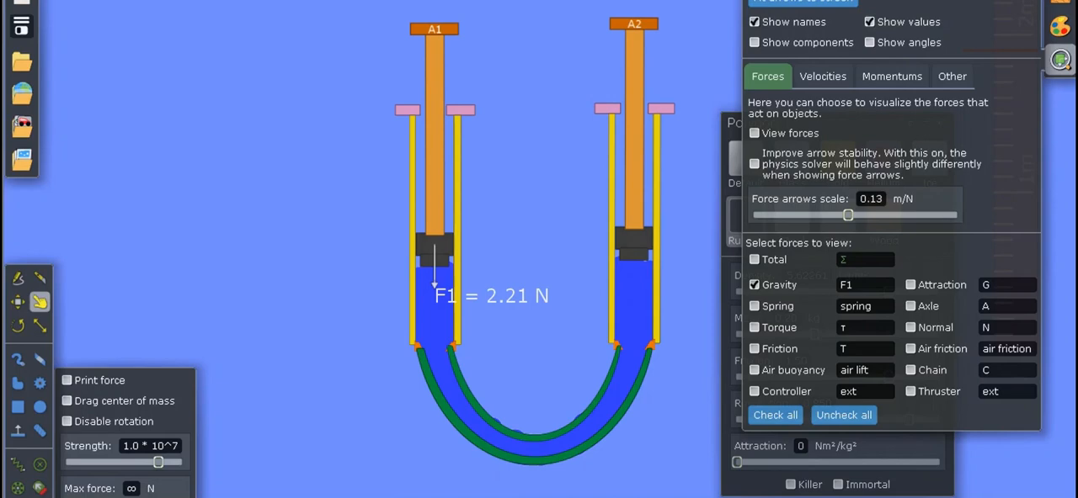
pyautogui.click(1059, 60)
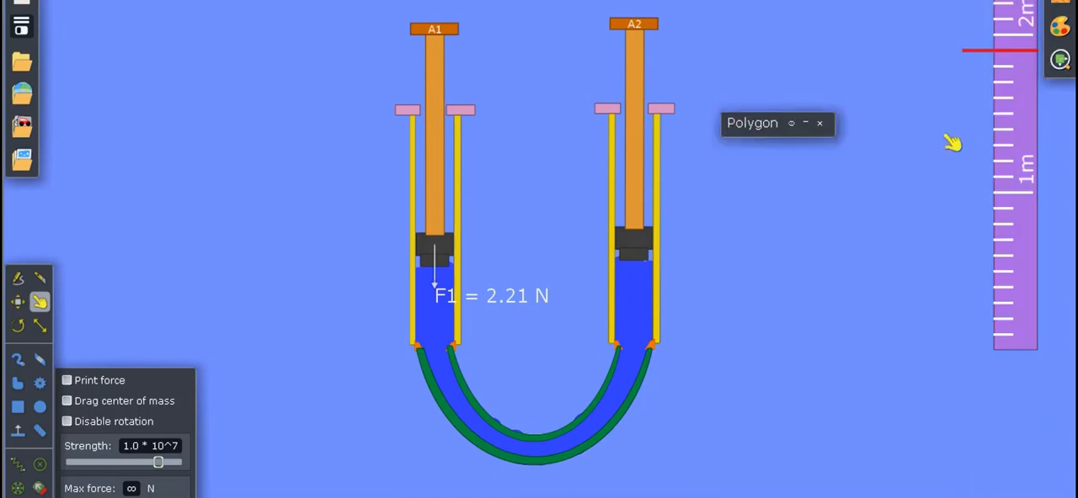
pyautogui.click(805, 123)
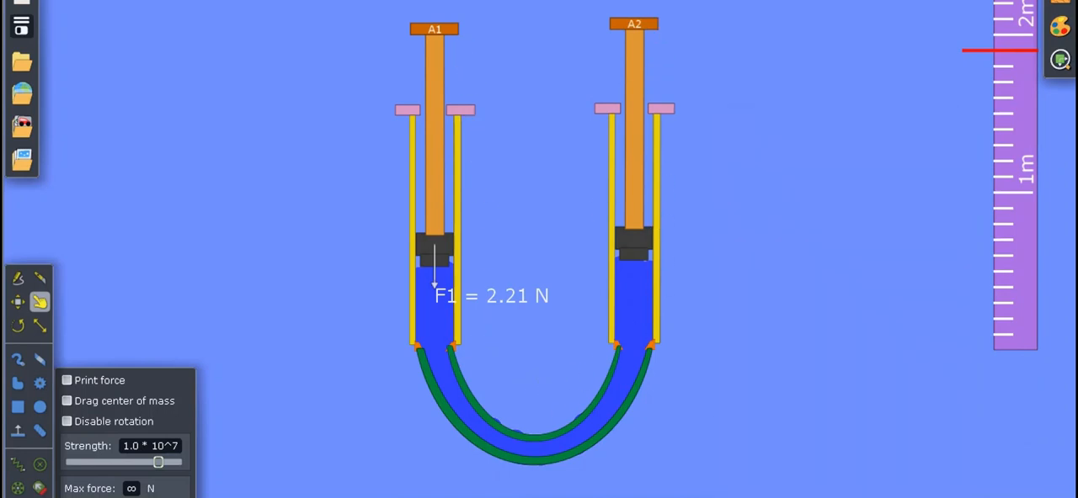
# Move the metre ruler with the Move tool so it stands upright just beside syringe A2.
pyautogui.click(528, 496)
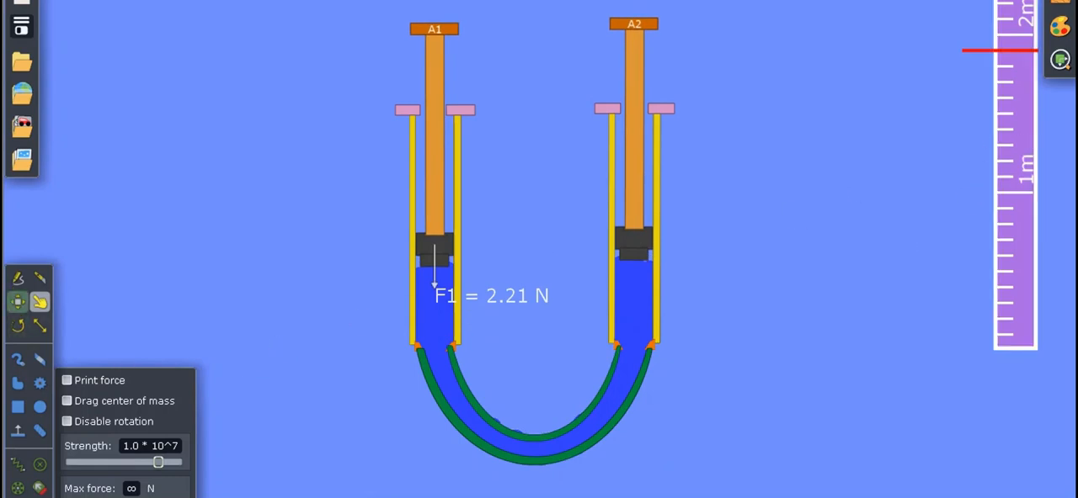
pyautogui.click(17, 302)
pyautogui.moveTo(1045, 74)
pyautogui.mouseDown()
pyautogui.moveTo(1029, 82)
pyautogui.moveTo(1036, 67)
pyautogui.moveTo(971, 93)
pyautogui.moveTo(741, 96)
pyautogui.moveTo(738, 85)
pyautogui.mouseUp()
pyautogui.click(1045, 90)
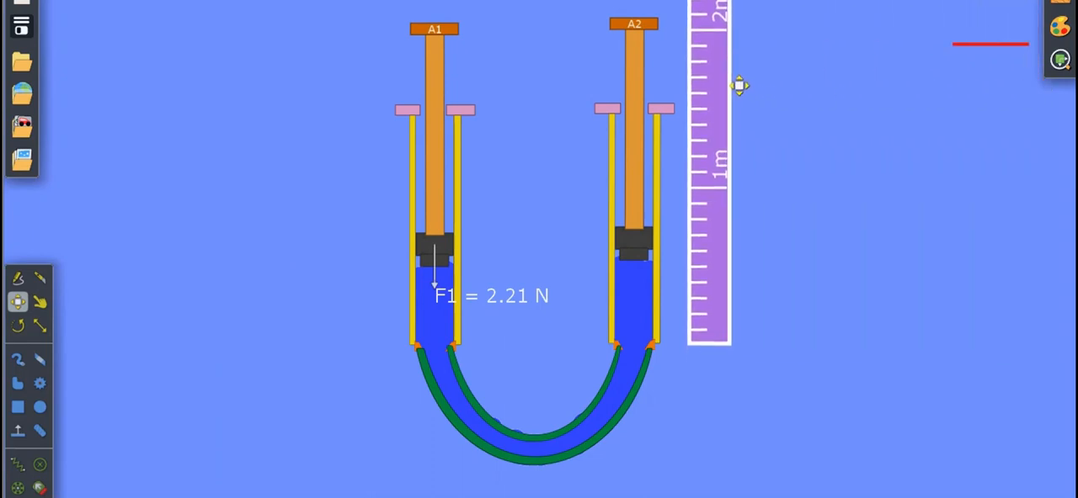
# Move the red marker line onto the ruler, just above the top of plunger A2's head.
pyautogui.scroll(1, 738, 96)
pyautogui.scroll(-3, 739, 98)
pyautogui.scroll(-1, 739, 101)
pyautogui.scroll(2, 738, 101)
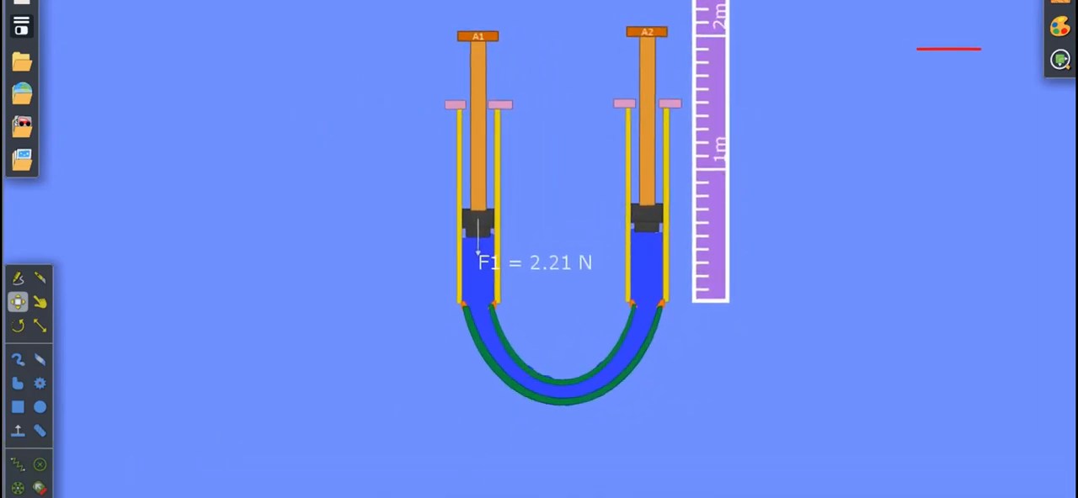
pyautogui.moveTo(597, 213); pyautogui.dragTo(597, 274)
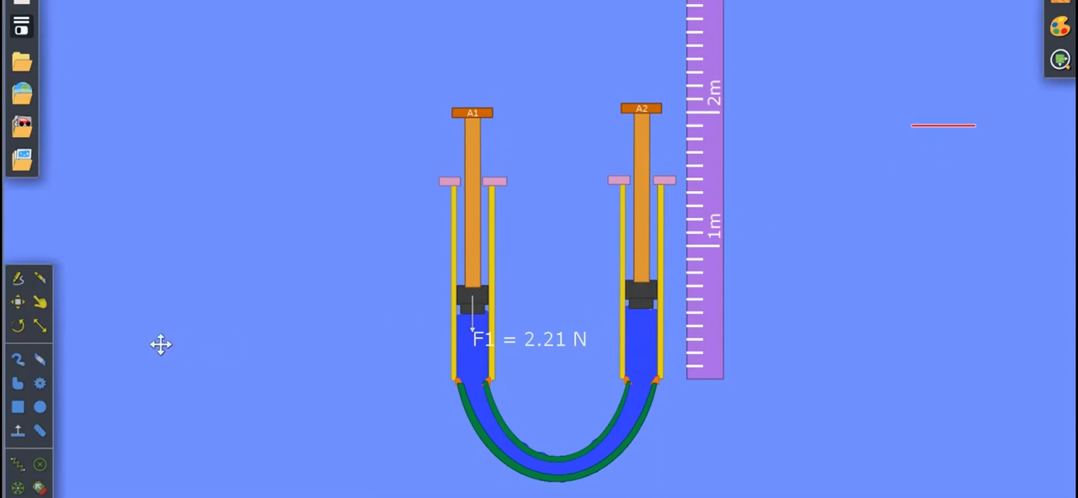
pyautogui.click(18, 301)
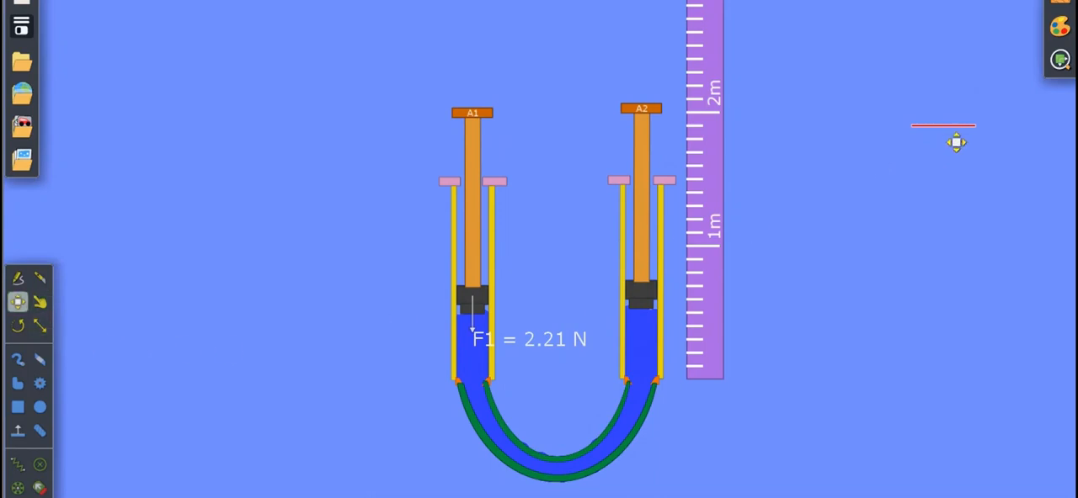
pyautogui.moveTo(957, 151)
pyautogui.mouseDown()
pyautogui.moveTo(694, 124)
pyautogui.moveTo(707, 126)
pyautogui.mouseUp()
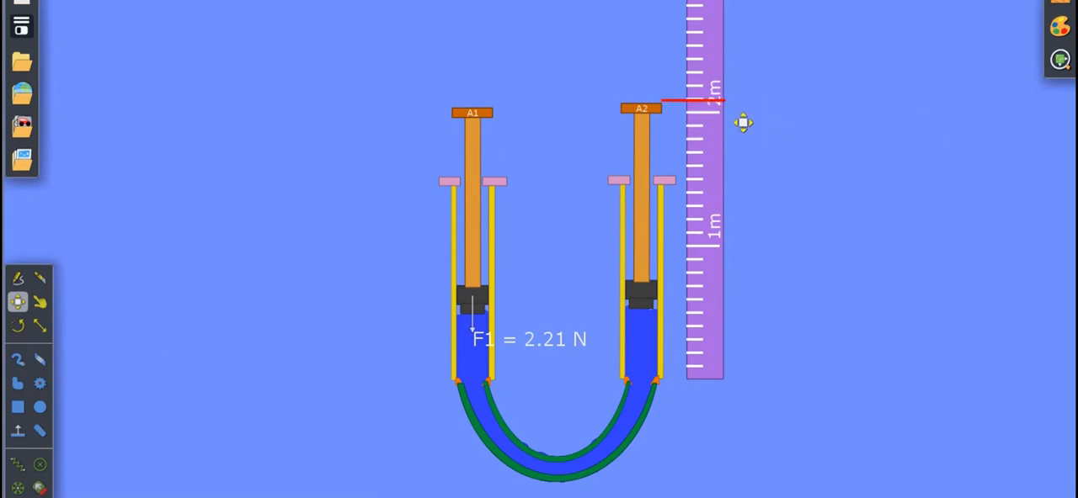
pyautogui.click(710, 126)
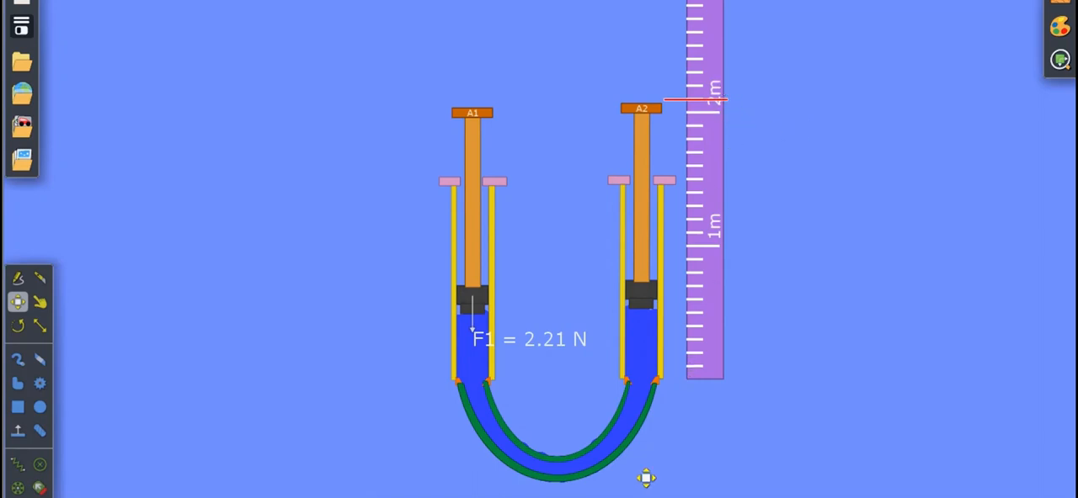
# Run the simulation to compare plunger A2's height with the red marker line, and restore the plungers' starting positions.
pyautogui.moveTo(527, 497)
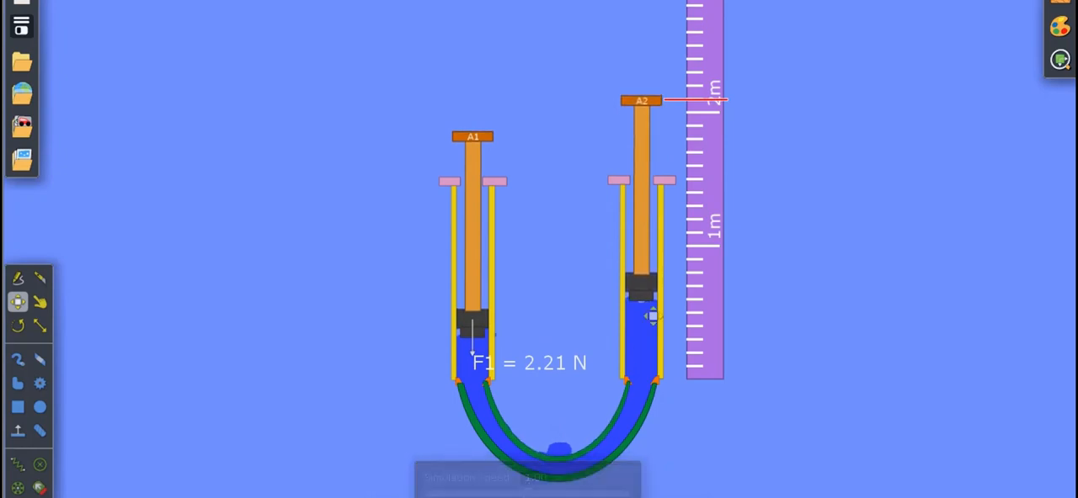
pyautogui.scroll(1, 686, 142)
pyautogui.scroll(3, 686, 142)
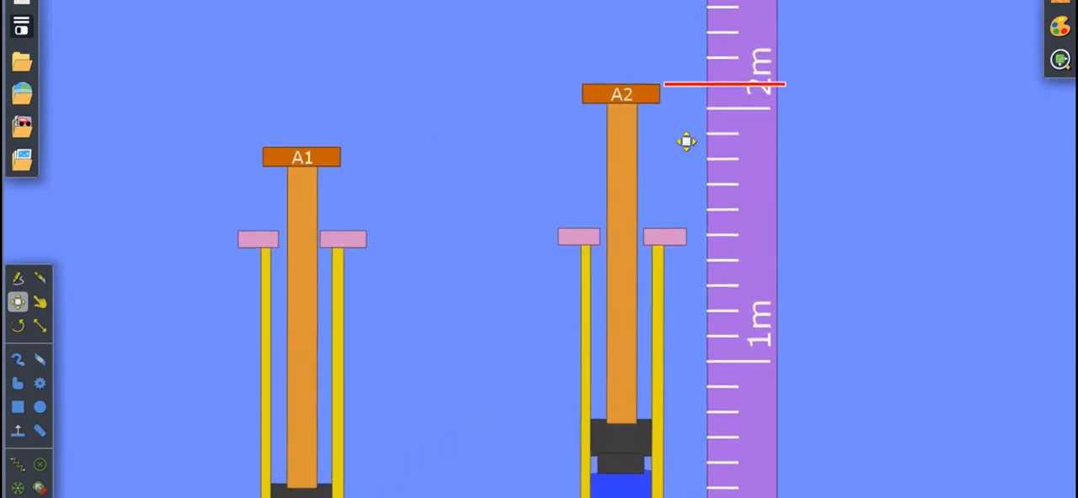
pyautogui.scroll(-3, 622, 307)
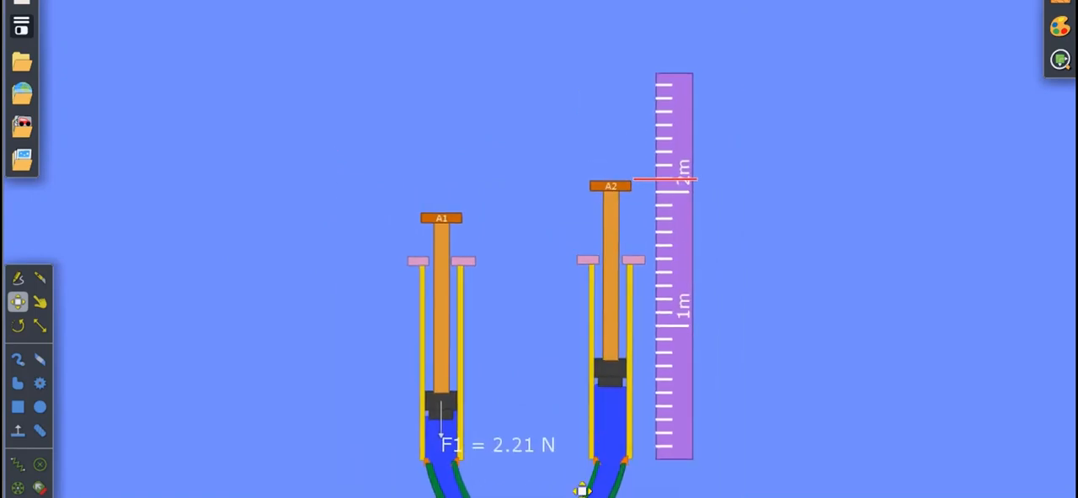
pyautogui.moveTo(589, 469)
pyautogui.moveTo(510, 337); pyautogui.dragTo(541, 258)
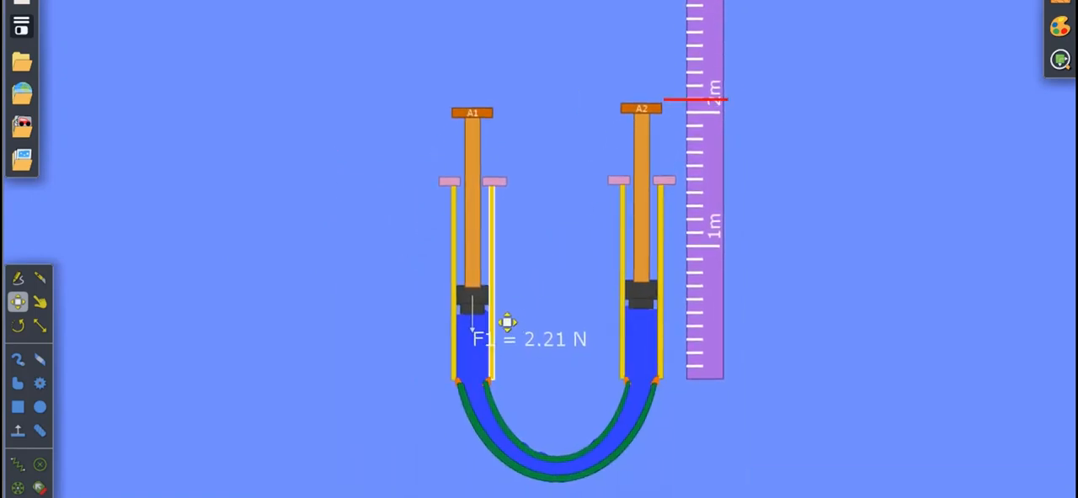
# Set the mass of syringe A1's rubber piston to 0.80 kg in its material properties.
pyautogui.rightClick(505, 320)
pyautogui.moveTo(547, 393)
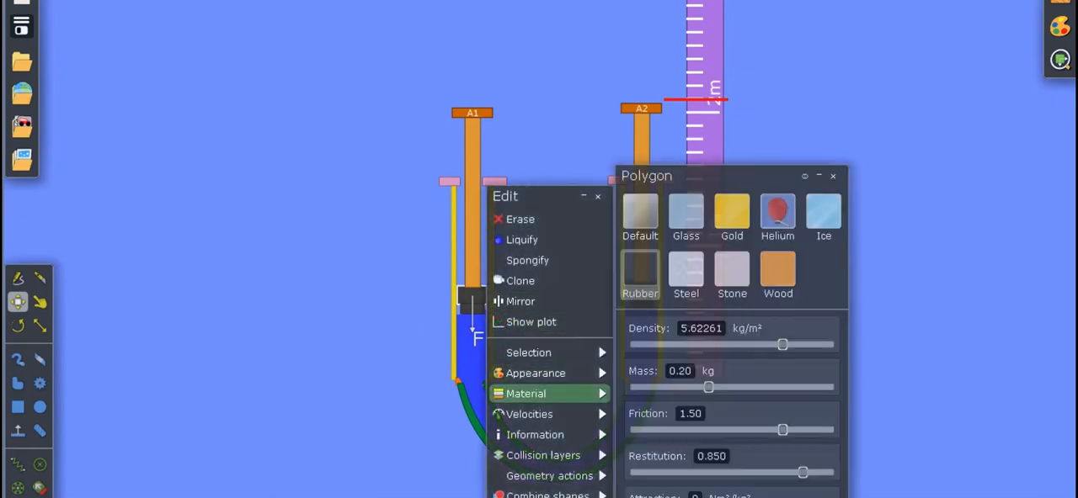
pyautogui.moveTo(708, 388); pyautogui.dragTo(729, 388)
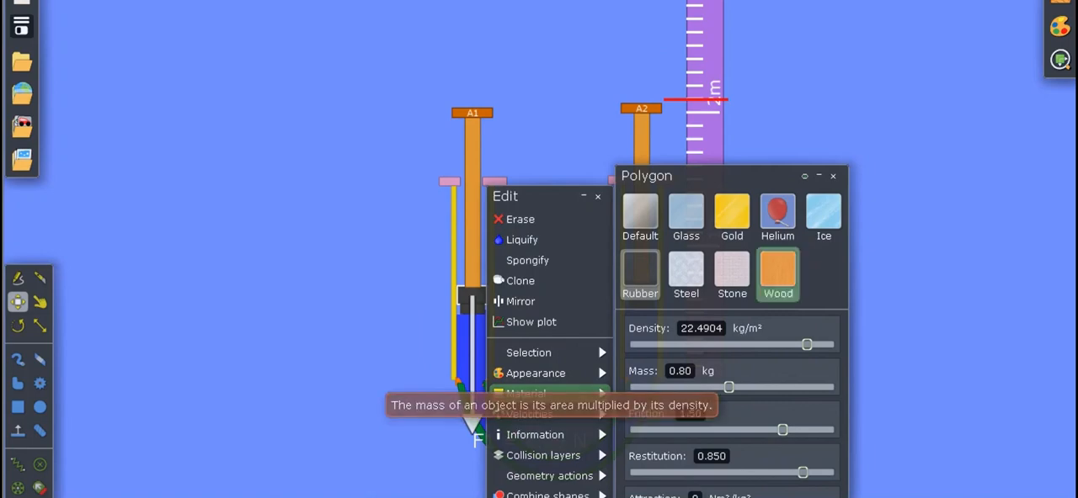
pyautogui.click(943, 169)
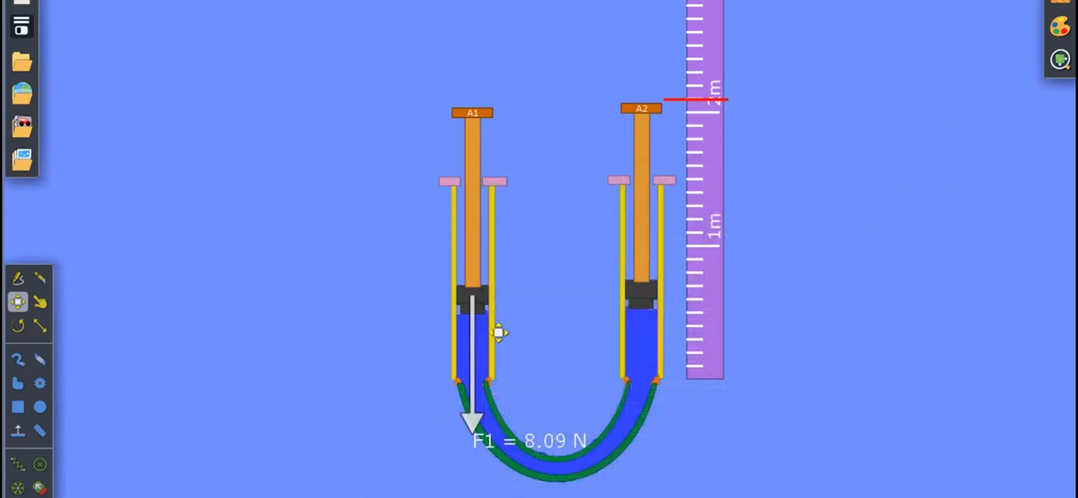
# Set the scale of the displayed force arrows to 0.035 m/N.
pyautogui.click(1060, 59)
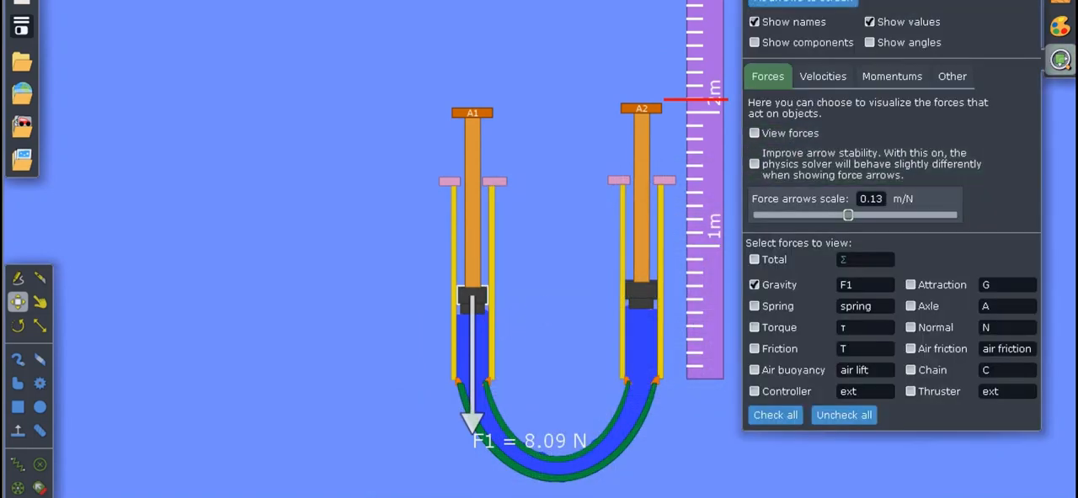
pyautogui.moveTo(848, 215); pyautogui.dragTo(830, 215)
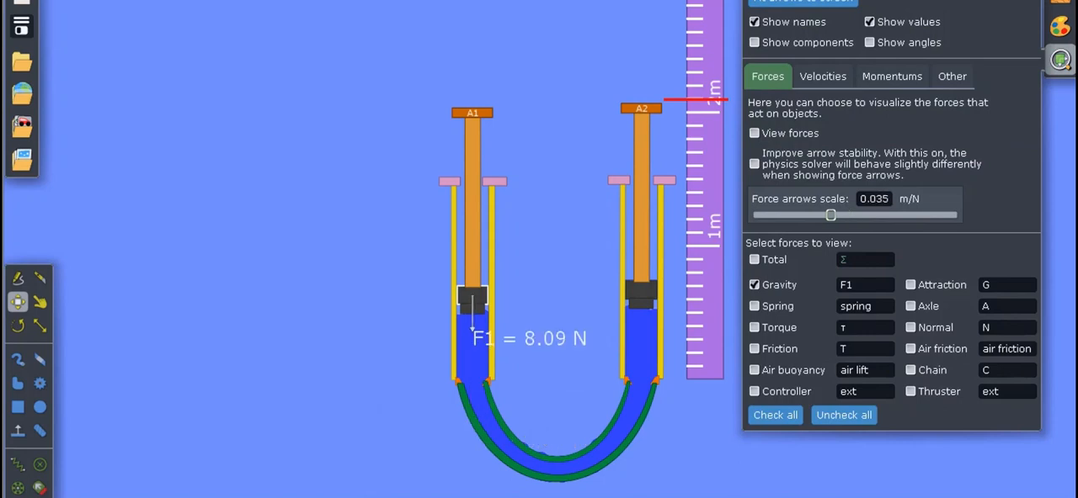
pyautogui.click(1030, 3)
# Run the simulation to compare plunger A2's height with the red marker line, and restore the starting scene.
pyautogui.press('space')
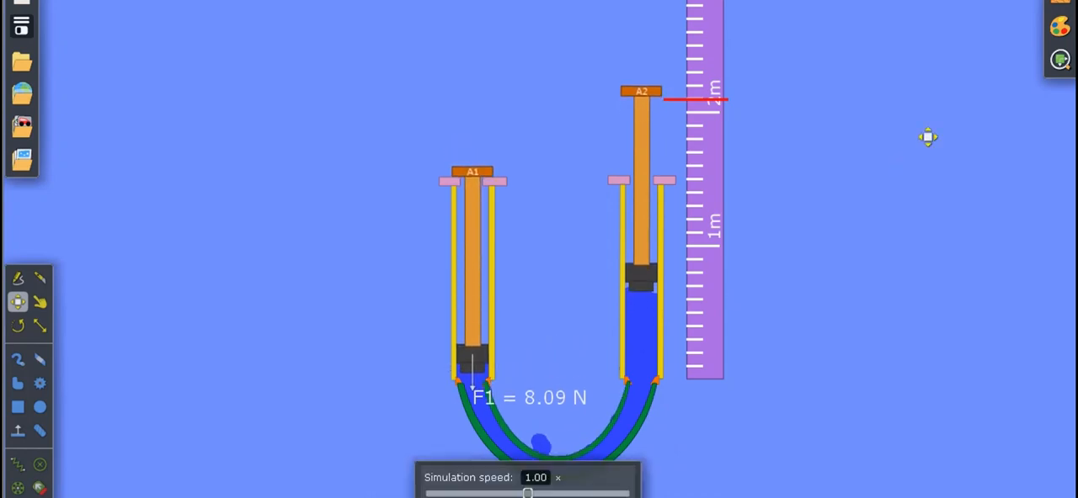
pyautogui.scroll(3, 927, 137)
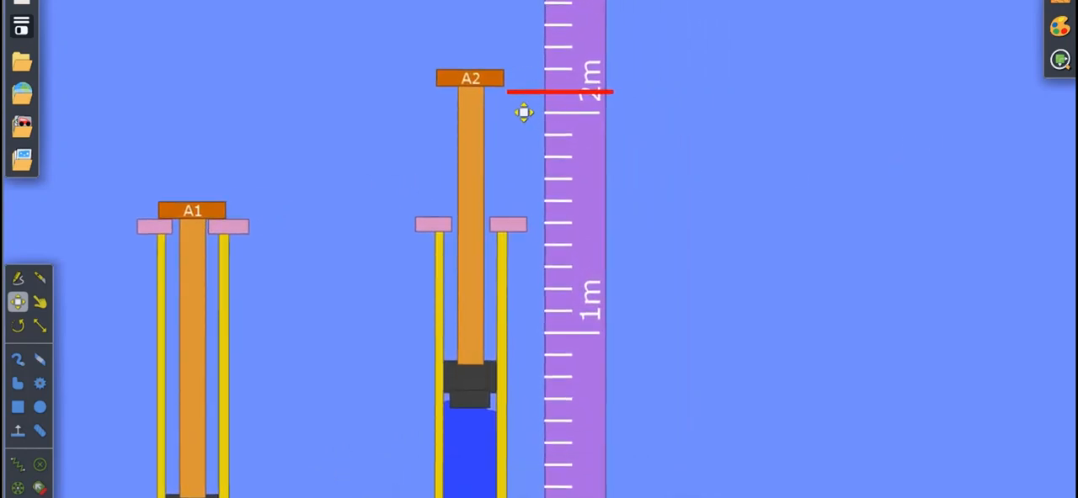
pyautogui.scroll(-2, 523, 112)
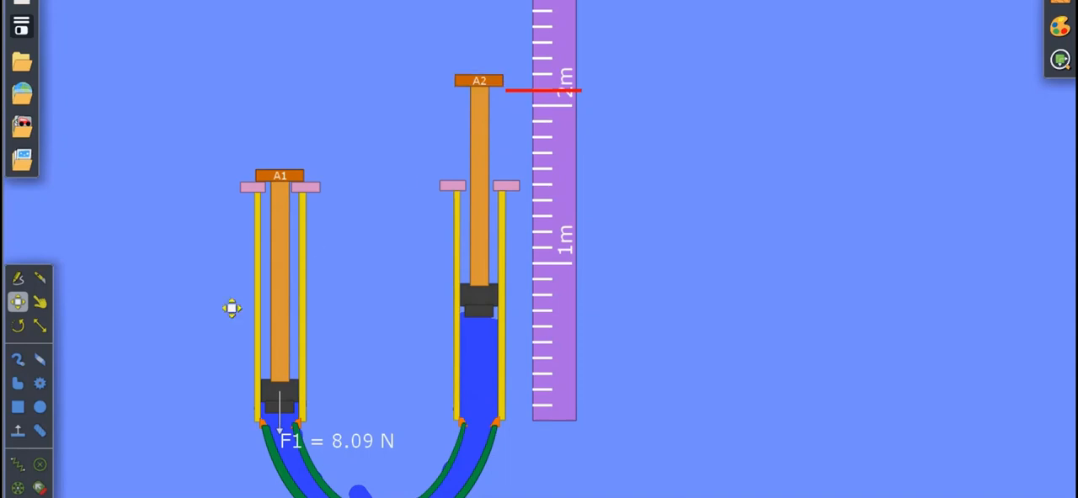
pyautogui.click(40, 302)
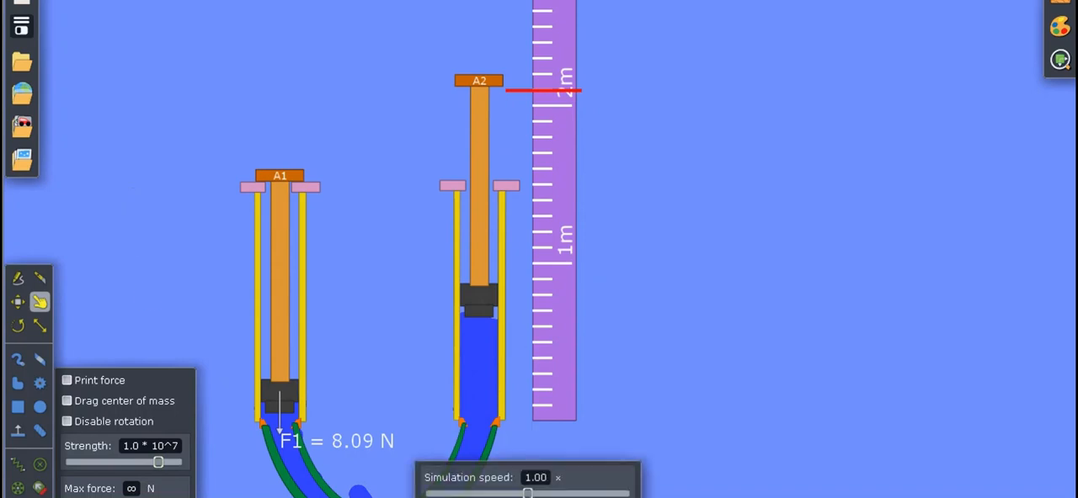
pyautogui.hotkey('ctrl', 'z')
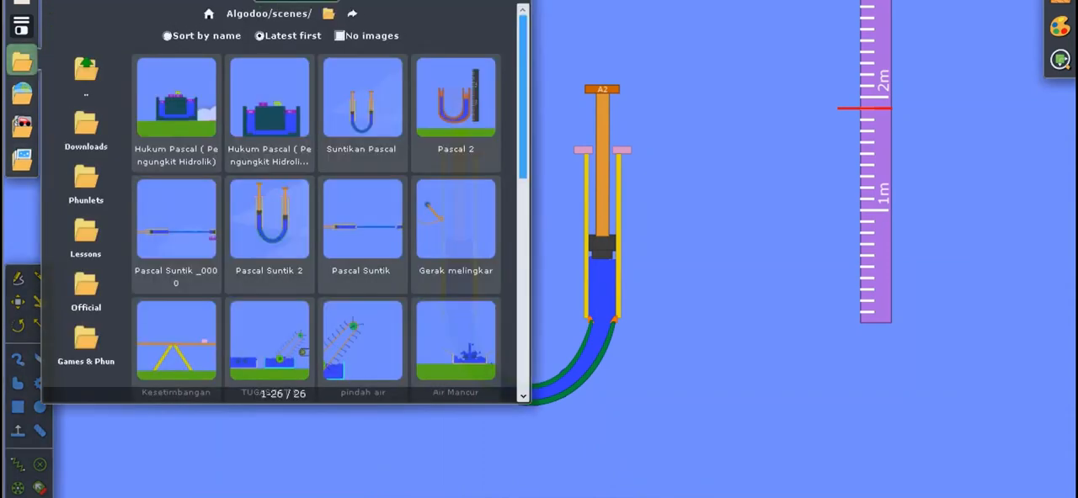
# Open the latest saved scene of the Hukum Pascal hydraulic lift and frame the whole apparatus.
pyautogui.click(22, 61)
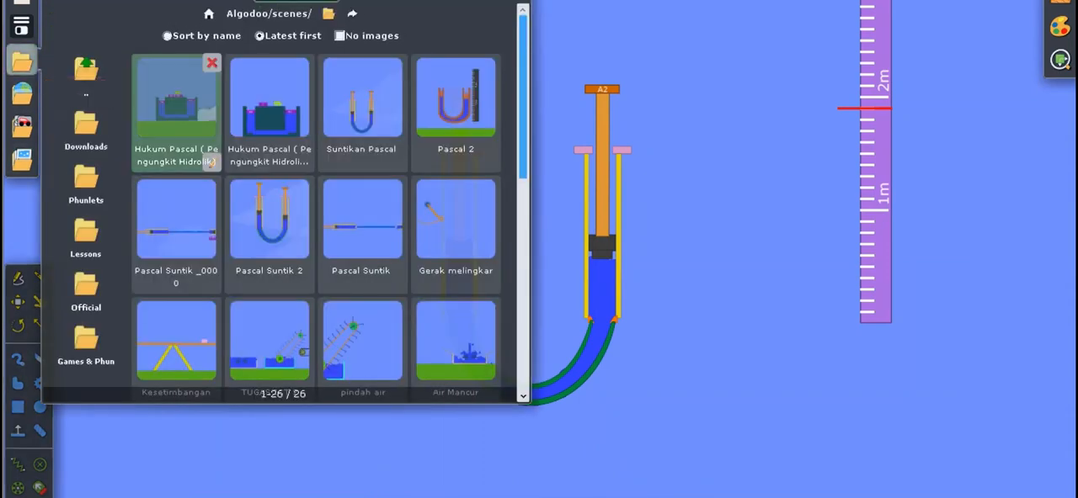
pyautogui.click(173, 130)
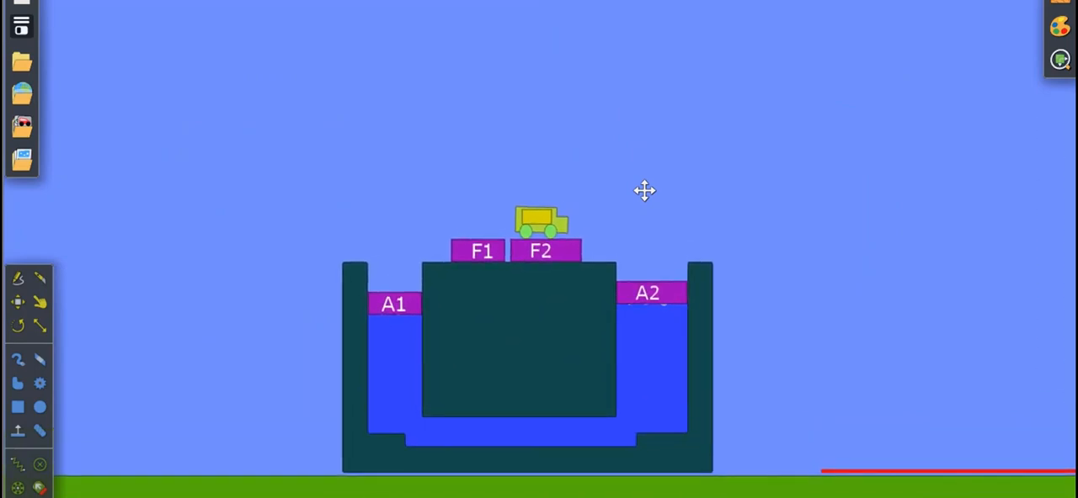
pyautogui.scroll(3, 646, 170)
pyautogui.moveTo(642, 175); pyautogui.dragTo(687, 114)
pyautogui.scroll(-1, 689, 115)
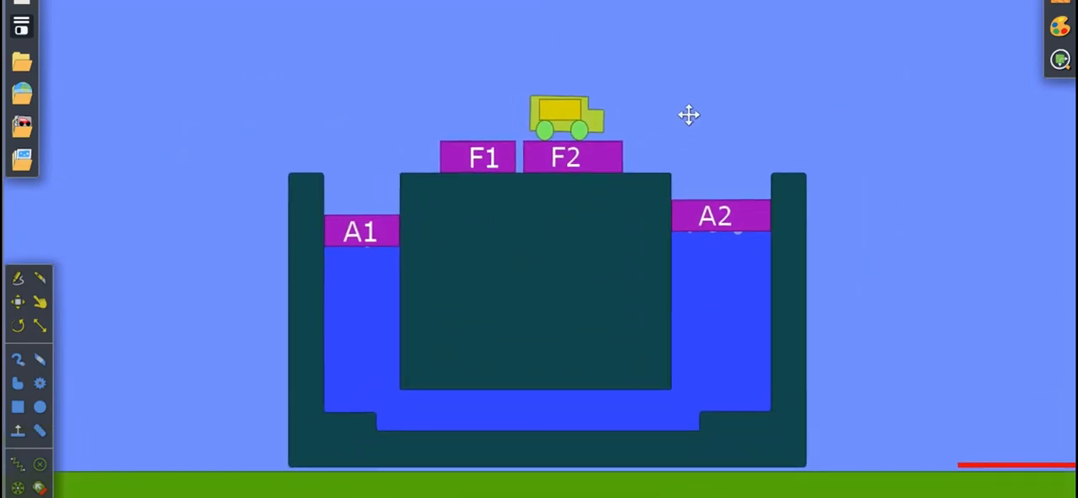
# Examine the hydraulic lift's parts: the container, pistons A1 and A2, blocks F1 and F2, and the truck.
pyautogui.click(340, 325)
pyautogui.click(530, 312)
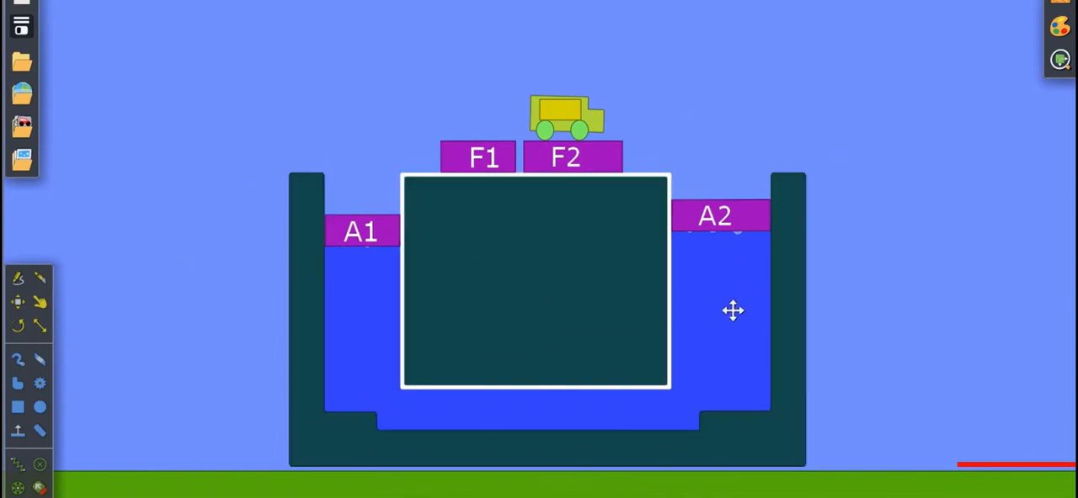
pyautogui.click(919, 277)
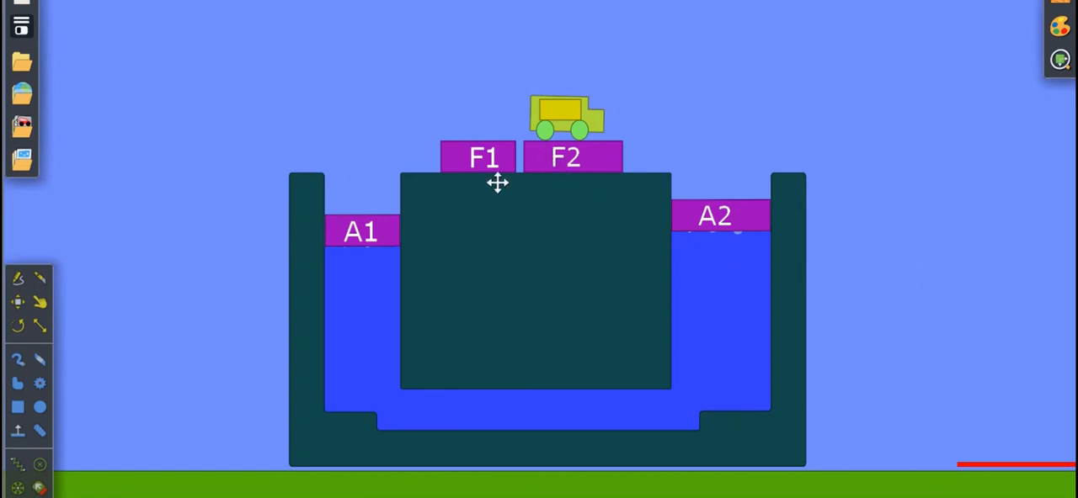
pyautogui.click(389, 238)
pyautogui.click(734, 239)
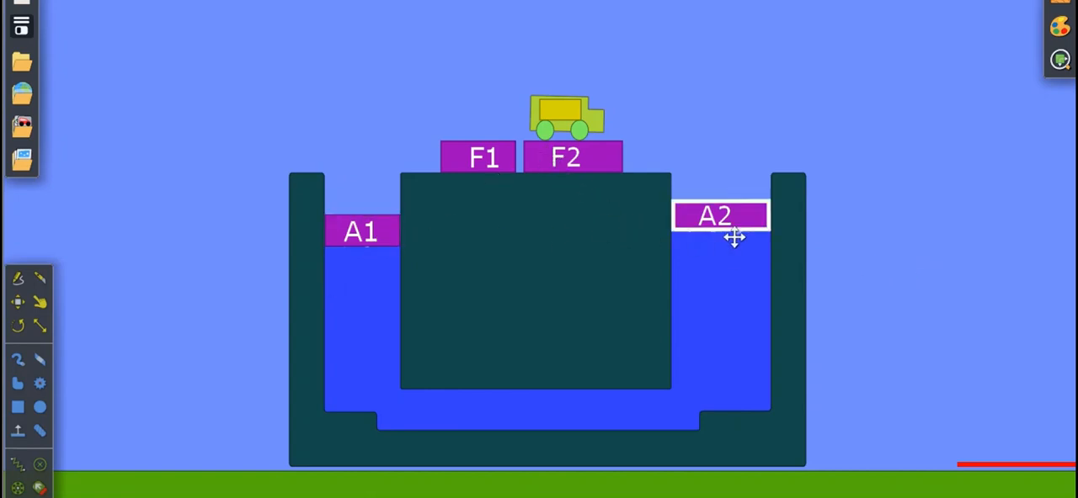
pyautogui.click(604, 318)
pyautogui.click(406, 393)
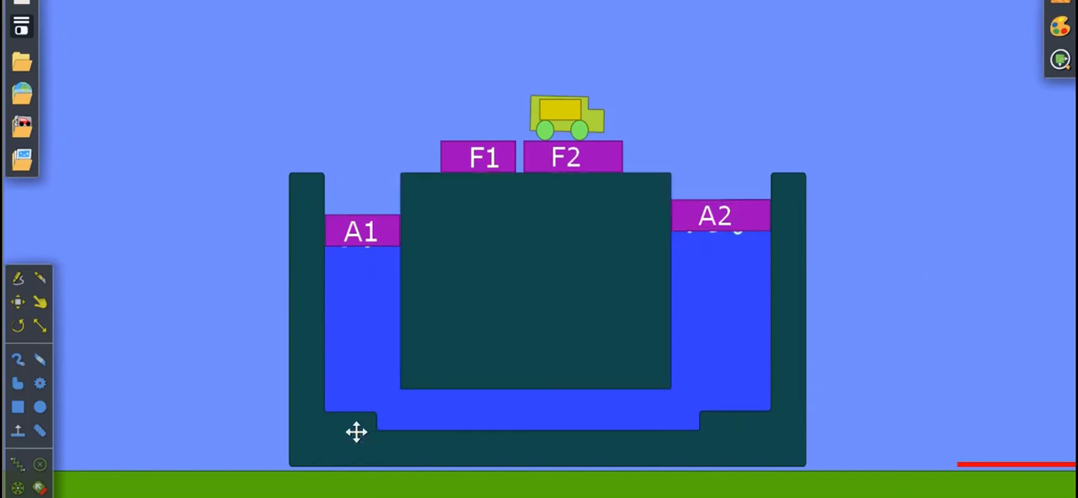
pyautogui.click(351, 462)
pyautogui.click(395, 365)
pyautogui.click(509, 306)
pyautogui.click(638, 132)
pyautogui.click(586, 132)
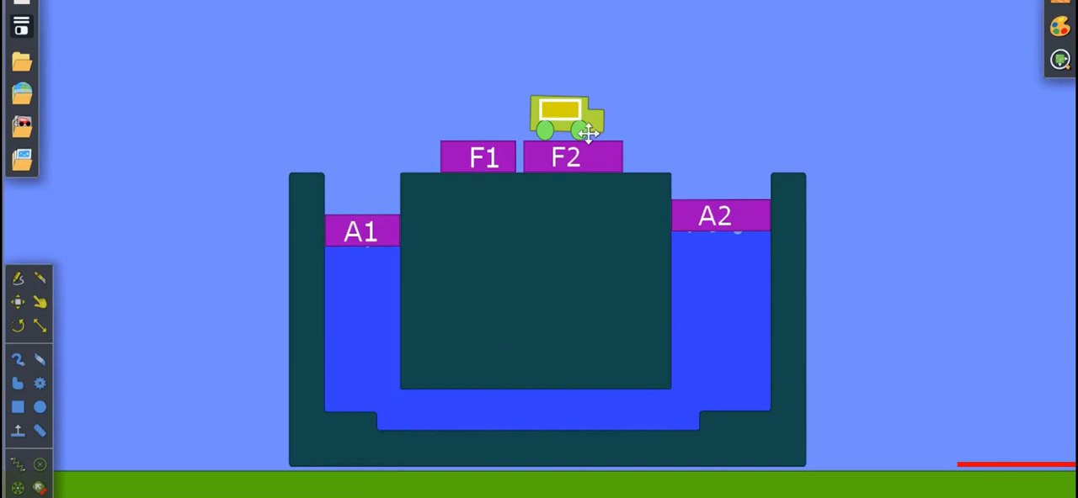
pyautogui.click(608, 136)
pyautogui.click(487, 168)
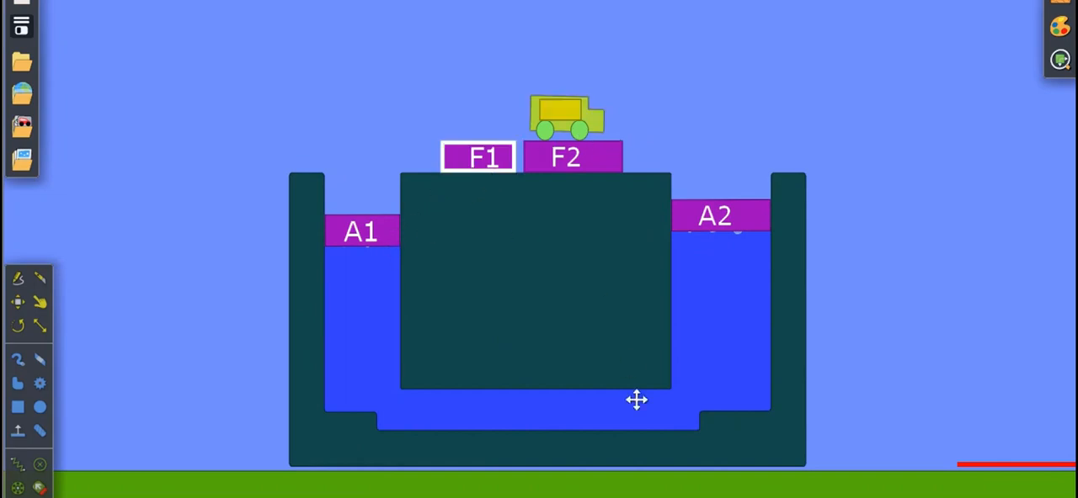
# Run the simulation briefly to let the pistons settle, and view piston A1's area and mass information.
pyautogui.click(528, 496)
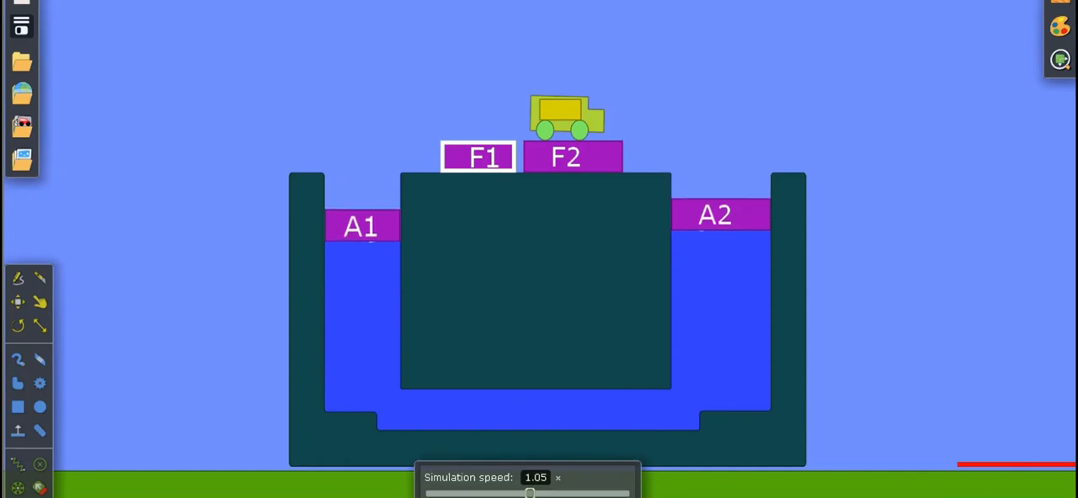
pyautogui.rightClick(345, 235)
pyautogui.moveTo(383, 415)
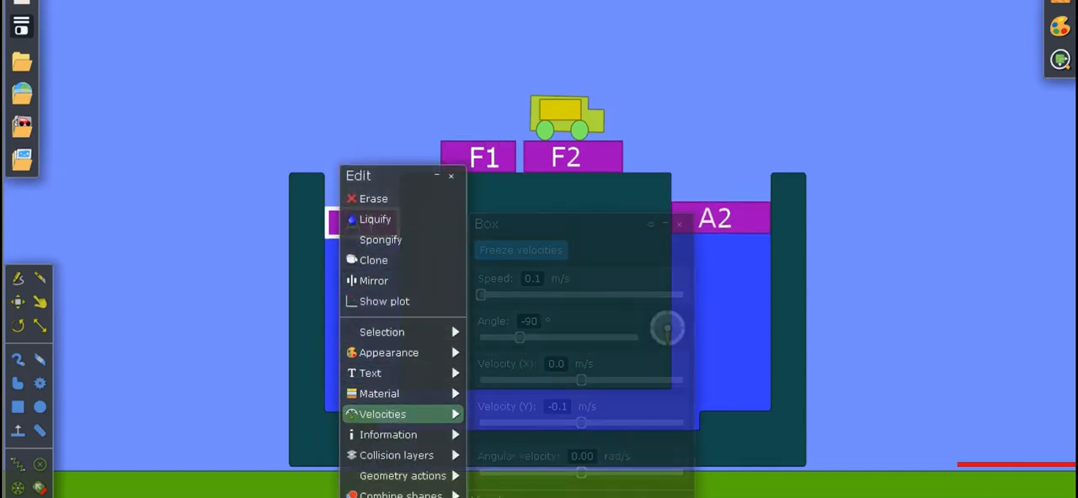
pyautogui.moveTo(387, 434)
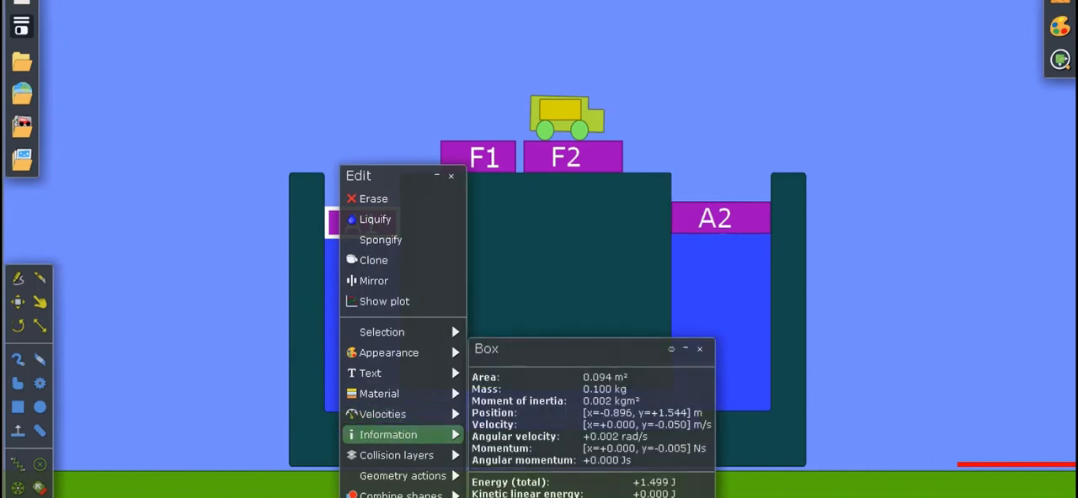
pyautogui.moveTo(560, 349); pyautogui.dragTo(723, 116)
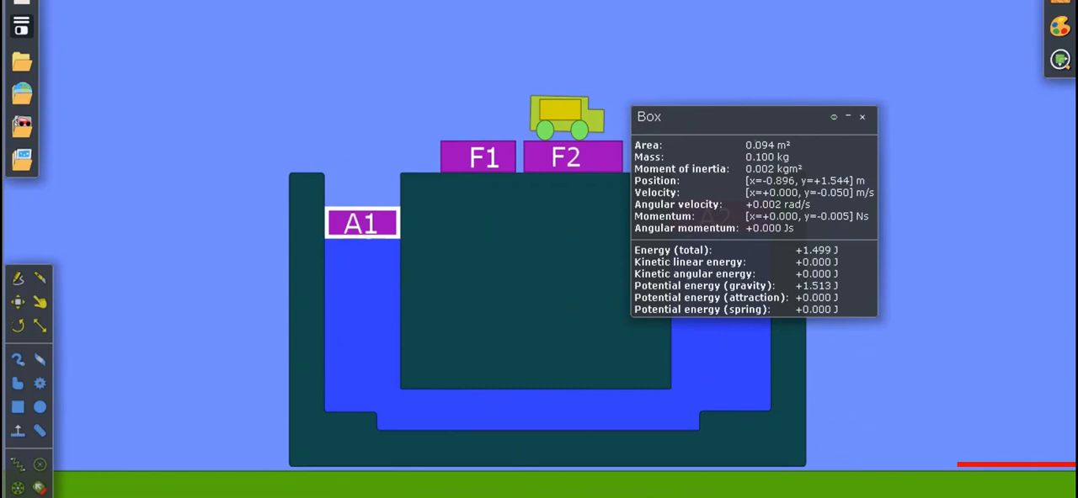
pyautogui.click(847, 117)
# Compare piston A2's area and mass information with piston A1's, and close the information windows.
pyautogui.click(774, 240)
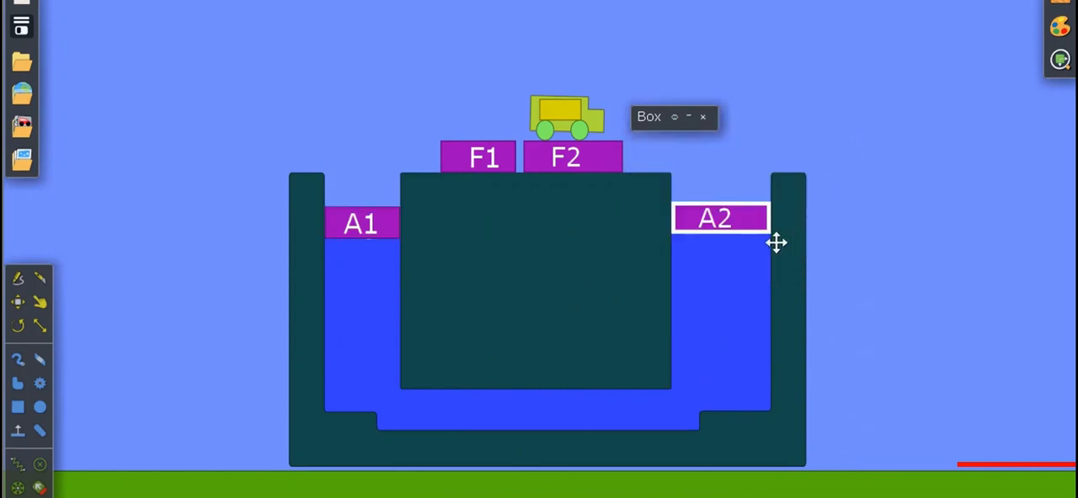
pyautogui.rightClick(775, 241)
pyautogui.moveTo(818, 394)
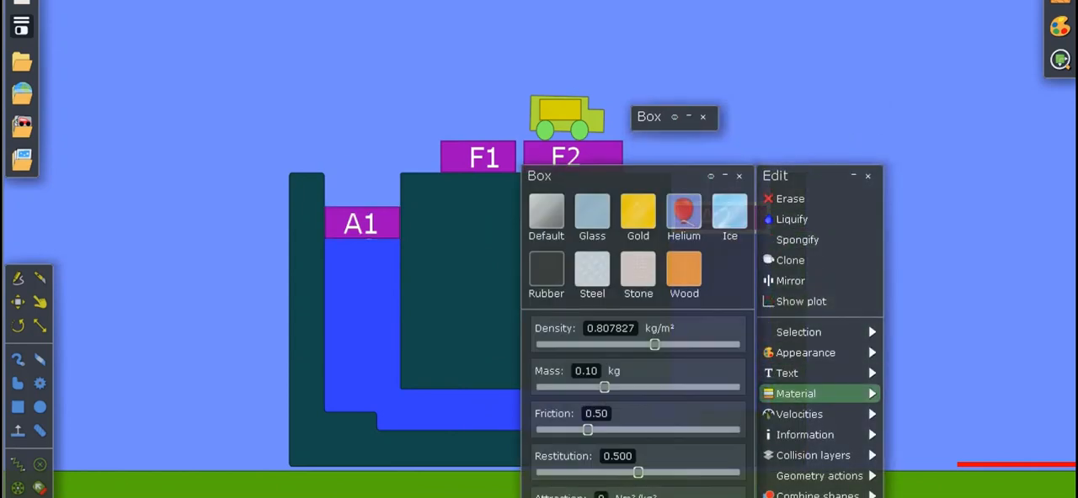
pyautogui.moveTo(808, 435)
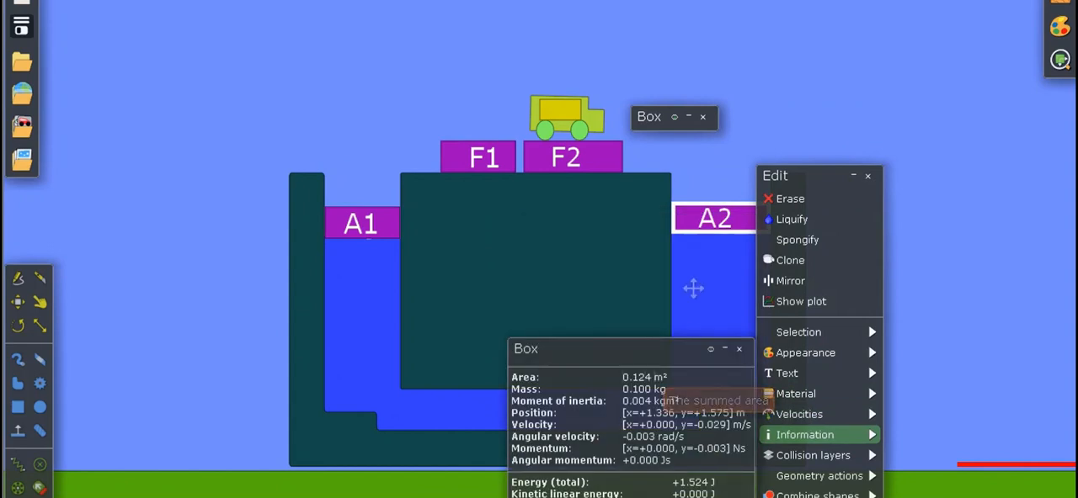
pyautogui.click(868, 177)
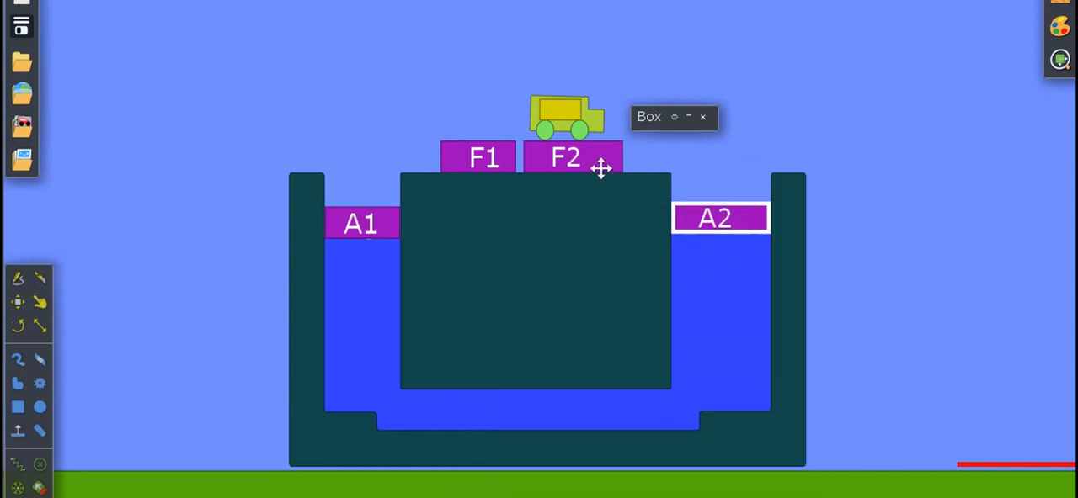
pyautogui.click(688, 117)
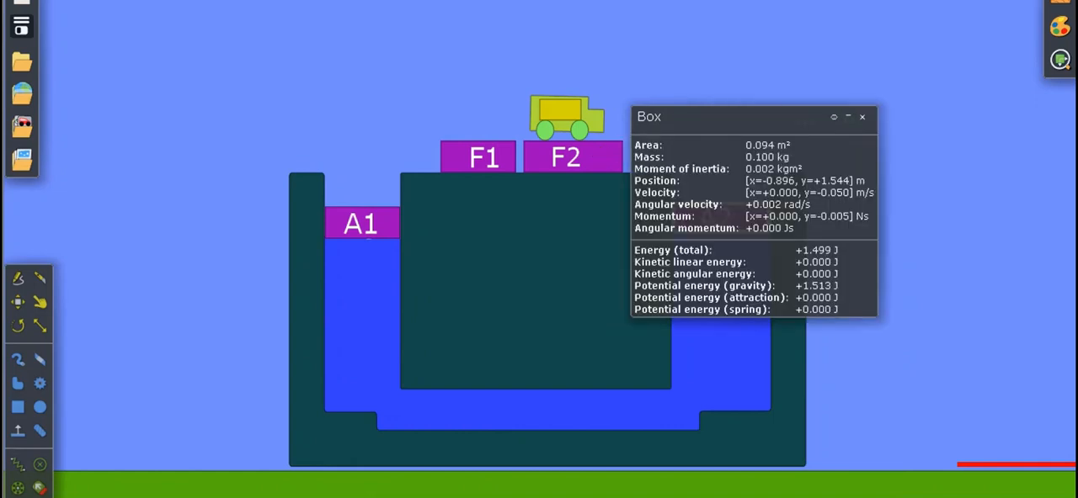
pyautogui.click(862, 117)
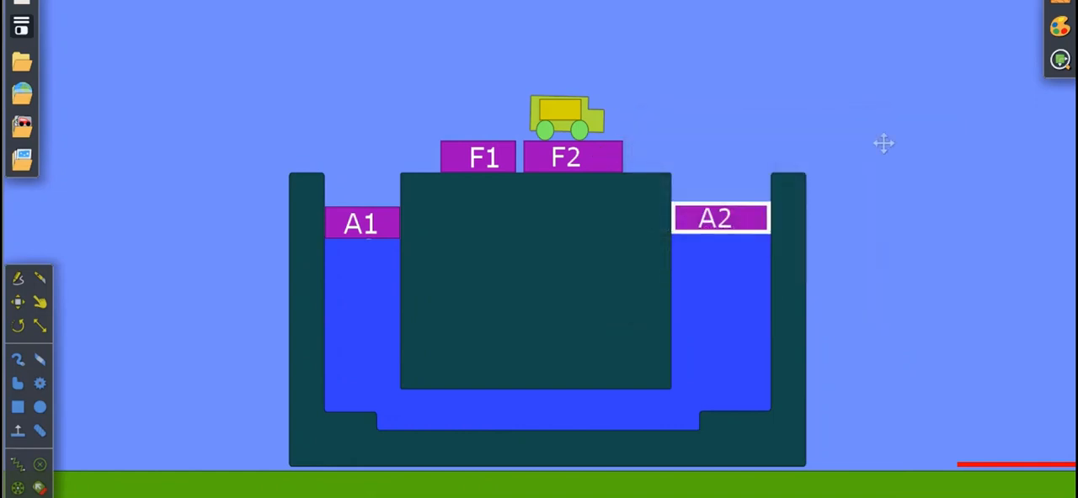
pyautogui.click(704, 132)
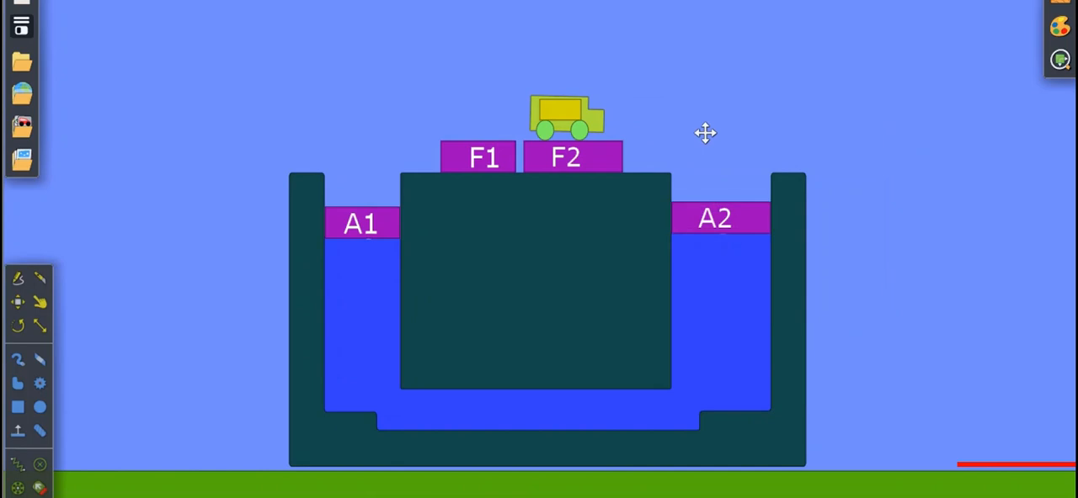
pyautogui.click(484, 170)
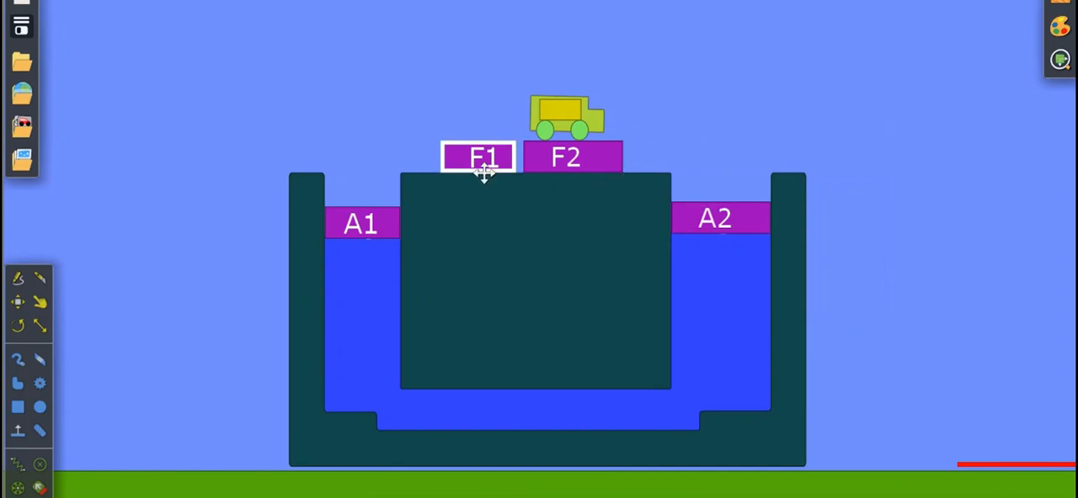
pyautogui.rightClick(484, 173)
pyautogui.press('Escape')
pyautogui.click(593, 128)
pyautogui.click(608, 139)
# Move block F2 with the Move tool so it rests squarely on top of piston A2.
pyautogui.moveTo(608, 139)
pyautogui.mouseDown()
pyautogui.moveTo(673, 110)
pyautogui.moveTo(625, 149)
pyautogui.mouseUp()
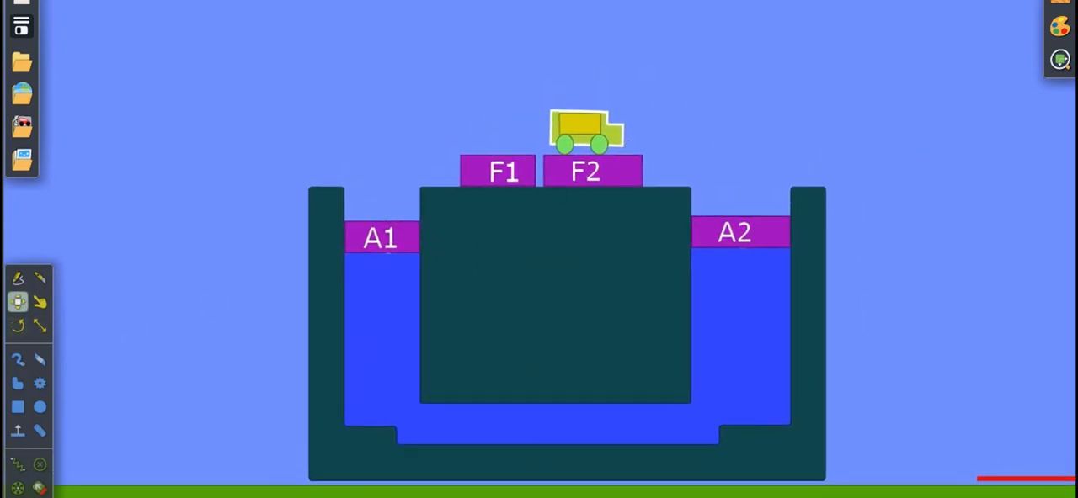
pyautogui.click(869, 130)
pyautogui.moveTo(619, 197); pyautogui.dragTo(768, 227)
pyautogui.moveTo(767, 195); pyautogui.dragTo(768, 196)
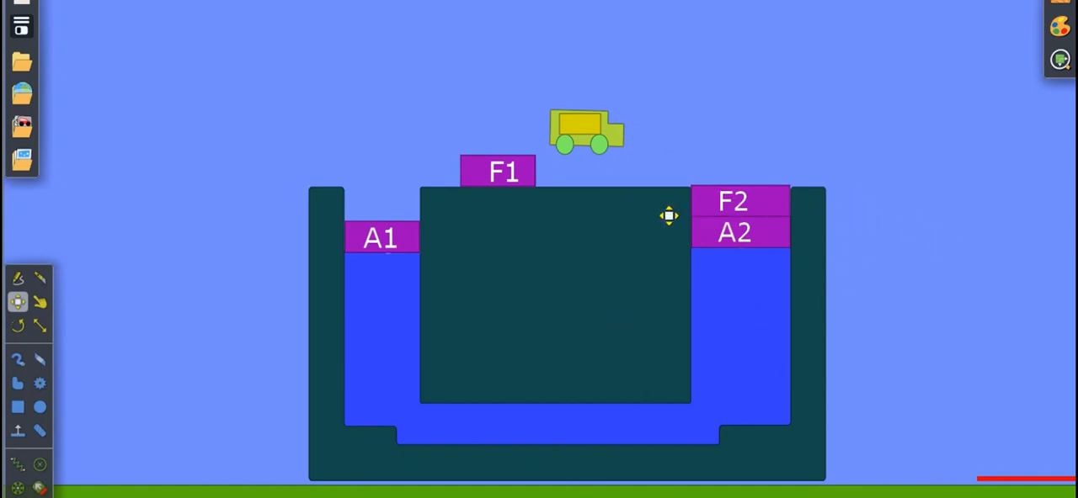
# Check the mass of pistons A1 and A2 in their material properties, and close the windows.
pyautogui.rightClick(763, 264)
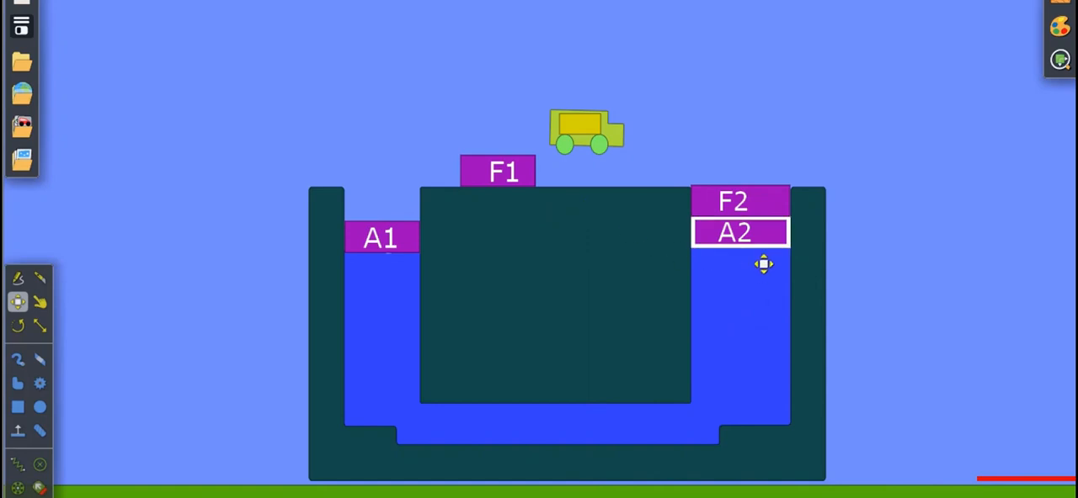
pyautogui.rightClick(426, 266)
pyautogui.moveTo(447, 393)
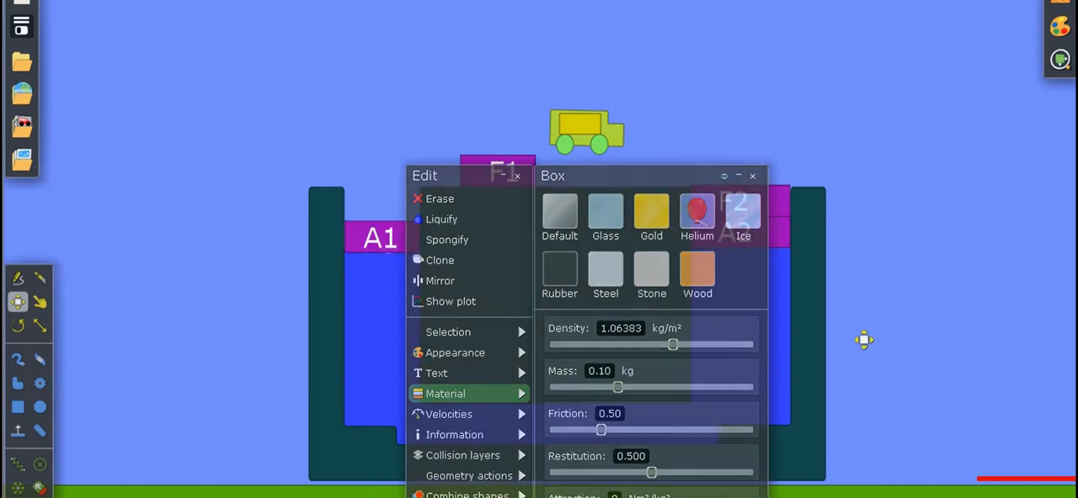
pyautogui.rightClick(763, 255)
pyautogui.moveTo(775, 373)
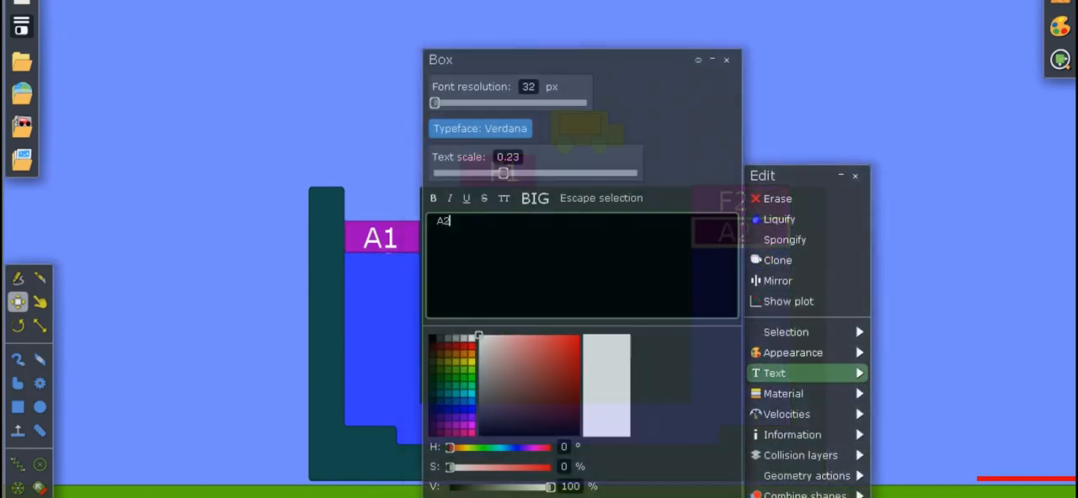
pyautogui.moveTo(783, 393)
pyautogui.click(943, 326)
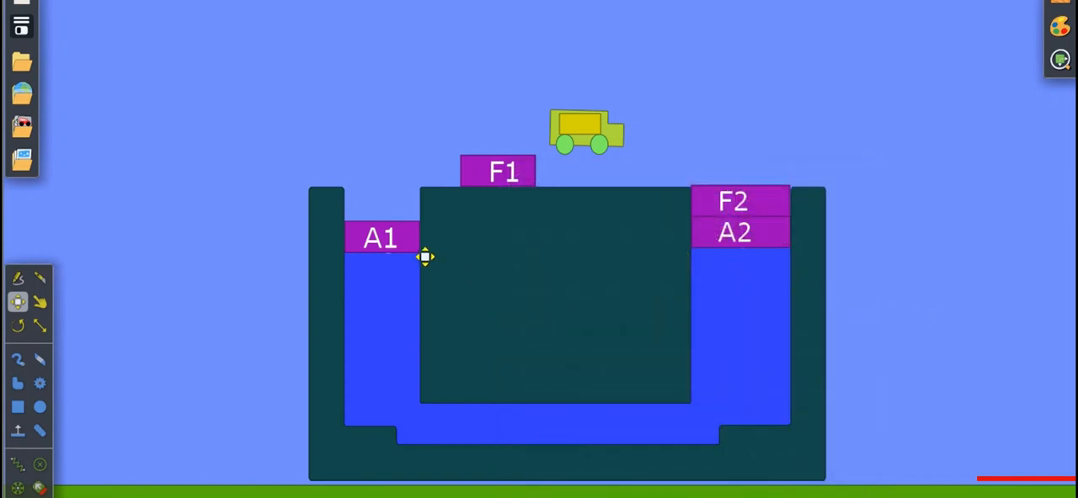
pyautogui.click(594, 132)
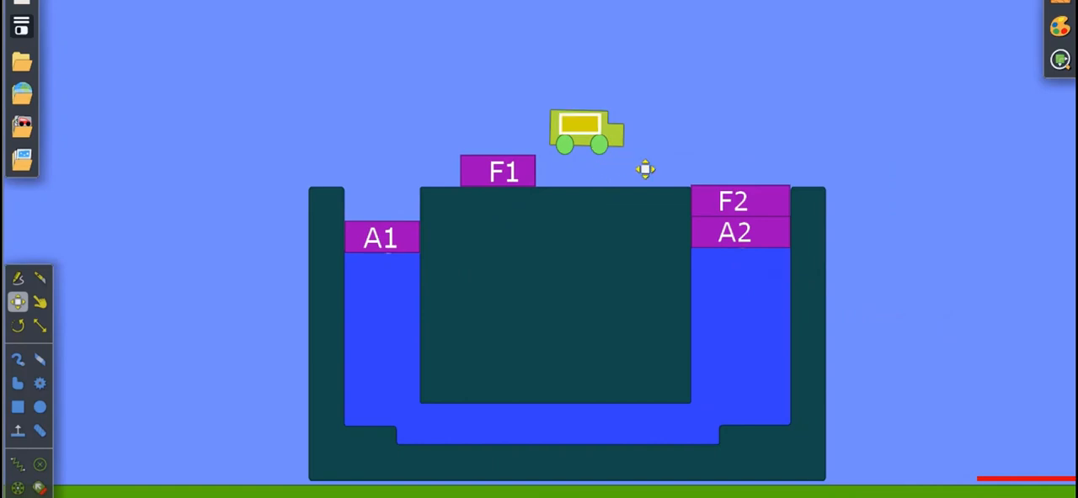
# Lower the truck onto the central block and run the simulation with block F2 loading piston A2.
pyautogui.moveTo(634, 161); pyautogui.dragTo(641, 192)
pyautogui.click(690, 172)
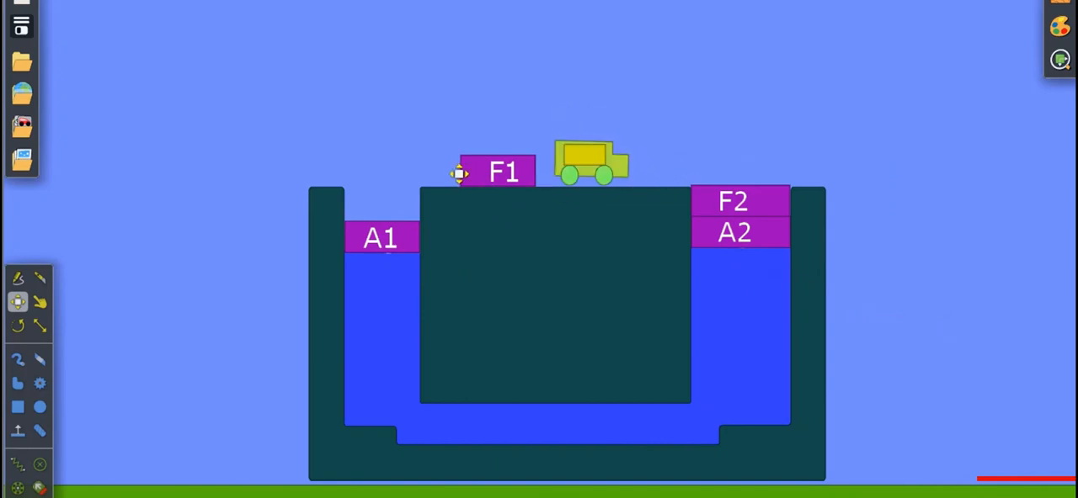
pyautogui.click(499, 196)
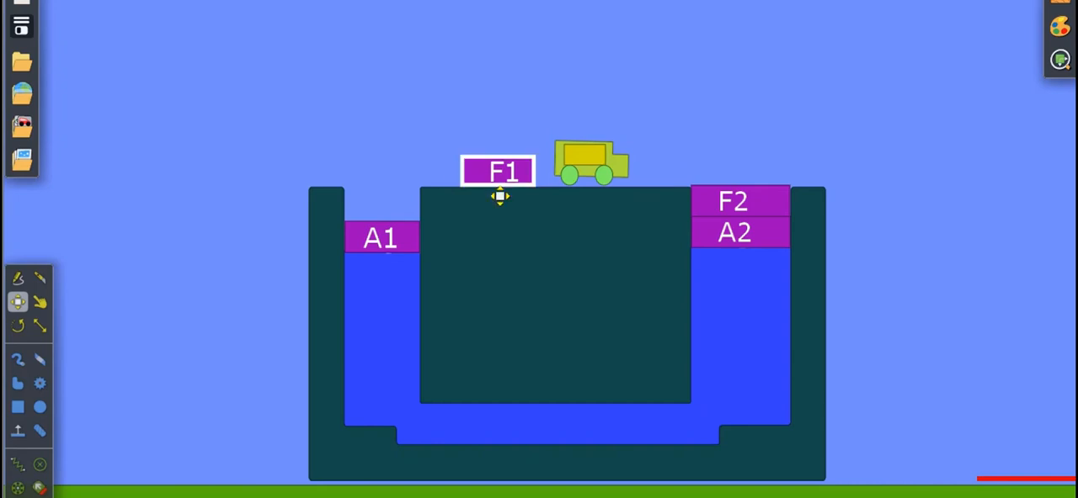
pyautogui.press('space')
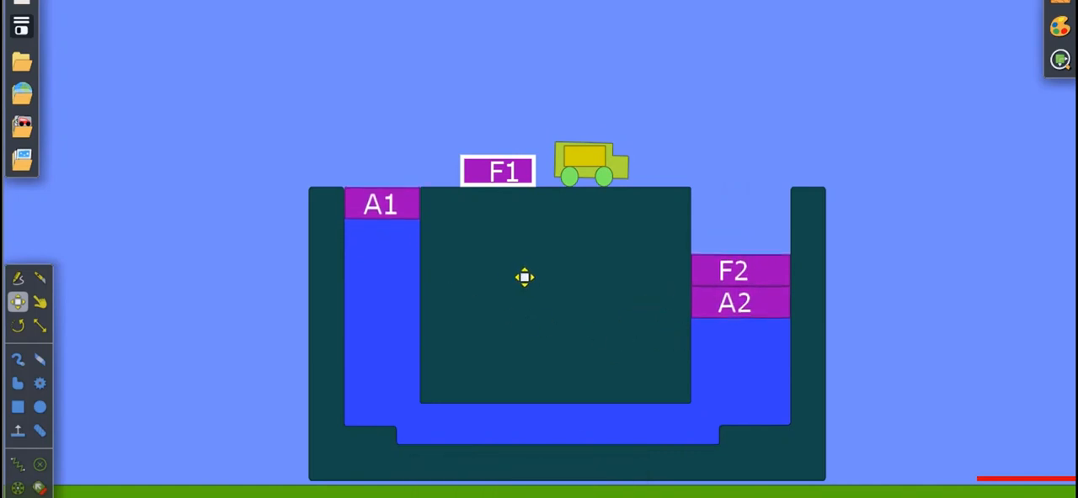
pyautogui.click(737, 305)
pyautogui.click(758, 296)
pyautogui.click(419, 240)
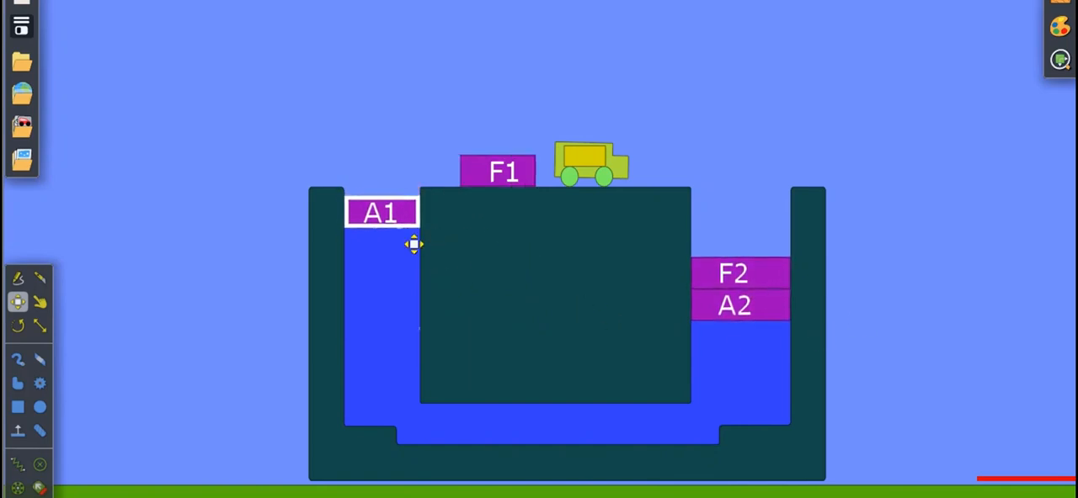
# Move block F2 off piston A2 to the ground, raise A2, and place block F1 on piston A1.
pyautogui.moveTo(770, 296); pyautogui.dragTo(949, 446)
pyautogui.moveTo(739, 325); pyautogui.dragTo(760, 207)
pyautogui.click(529, 198)
pyautogui.moveTo(529, 198); pyautogui.dragTo(419, 213)
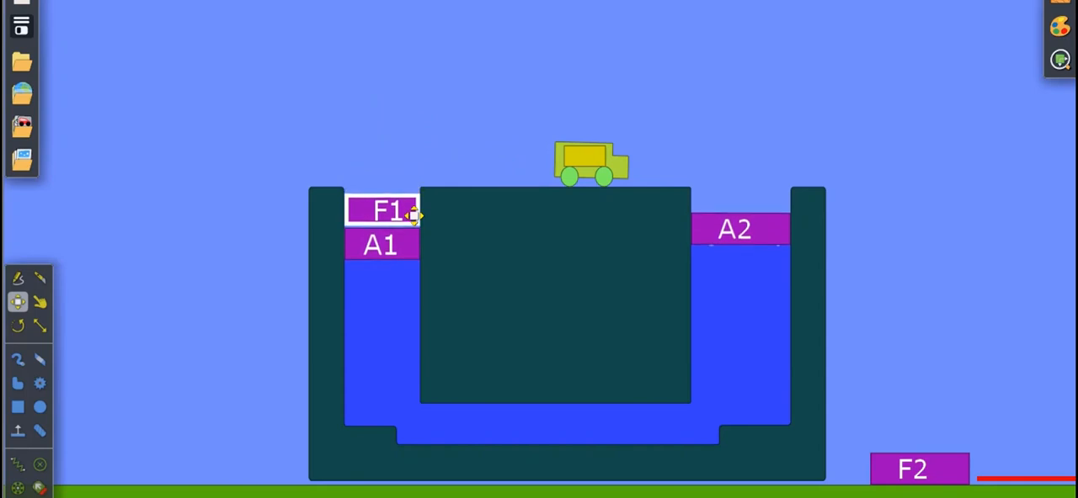
# Increase block F1's mass until its weight is 4.41 N, and lift F1 off piston A1 onto the central block.
pyautogui.rightClick(413, 233)
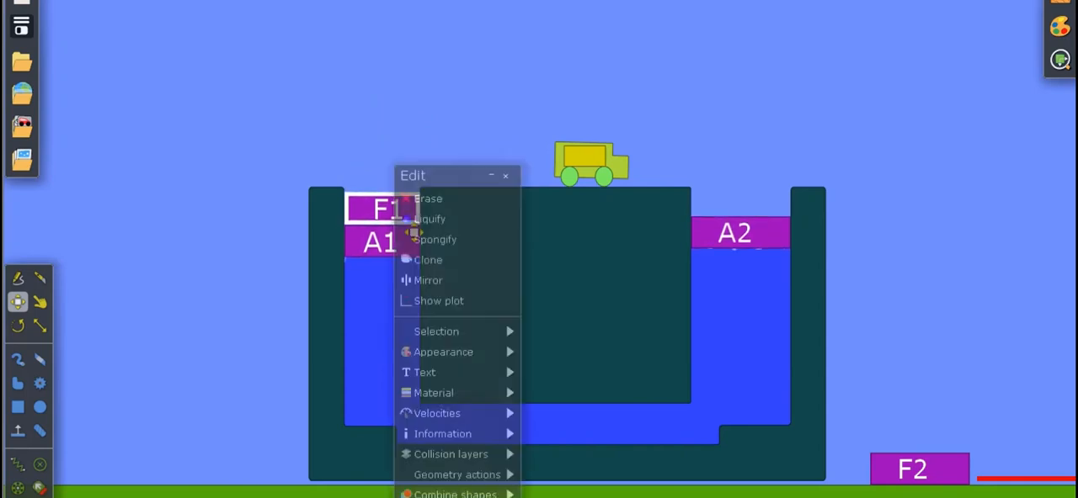
pyautogui.moveTo(438, 394)
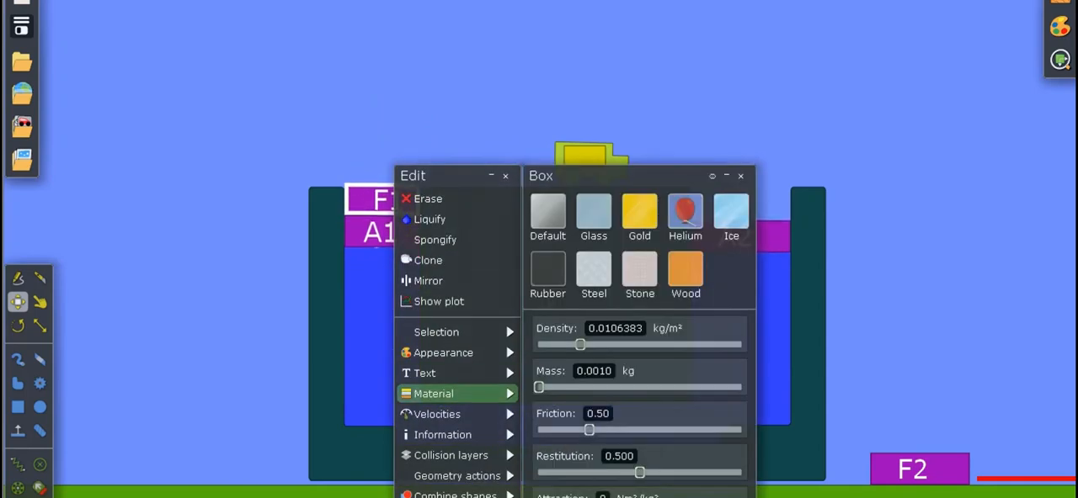
pyautogui.moveTo(539, 388); pyautogui.dragTo(627, 387)
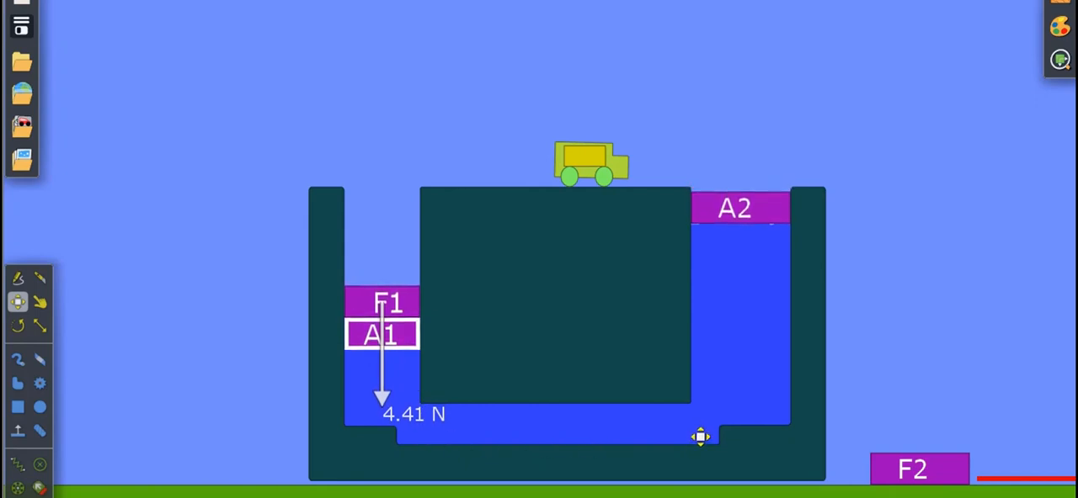
pyautogui.moveTo(404, 313); pyautogui.dragTo(516, 173)
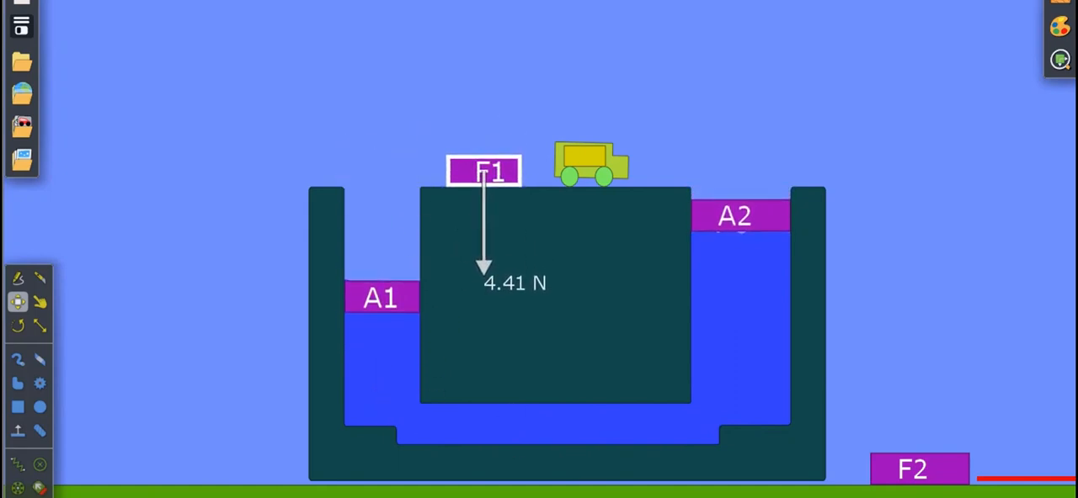
# Undo the piston loading changes back to blocks F1 and F2 resting on the central block with the truck on F2.
pyautogui.hotkey('ctrl', 'z')
pyautogui.hotkey('ctrl', 'z')
pyautogui.hotkey('ctrl', 'z')
pyautogui.hotkey('ctrl', 'z')
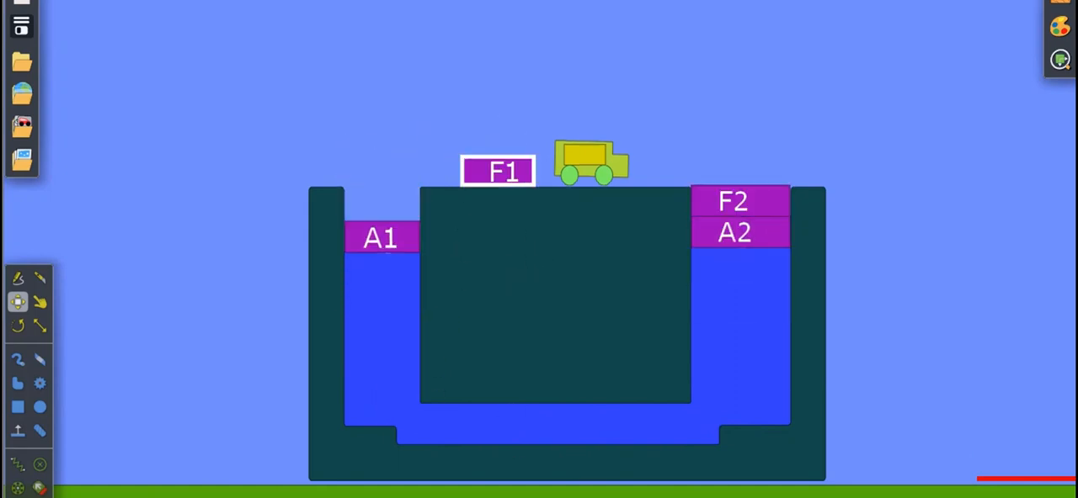
pyautogui.hotkey('ctrl', 'z')
pyautogui.hotkey('ctrl', 'z')
pyautogui.hotkey('ctrl', 'z')
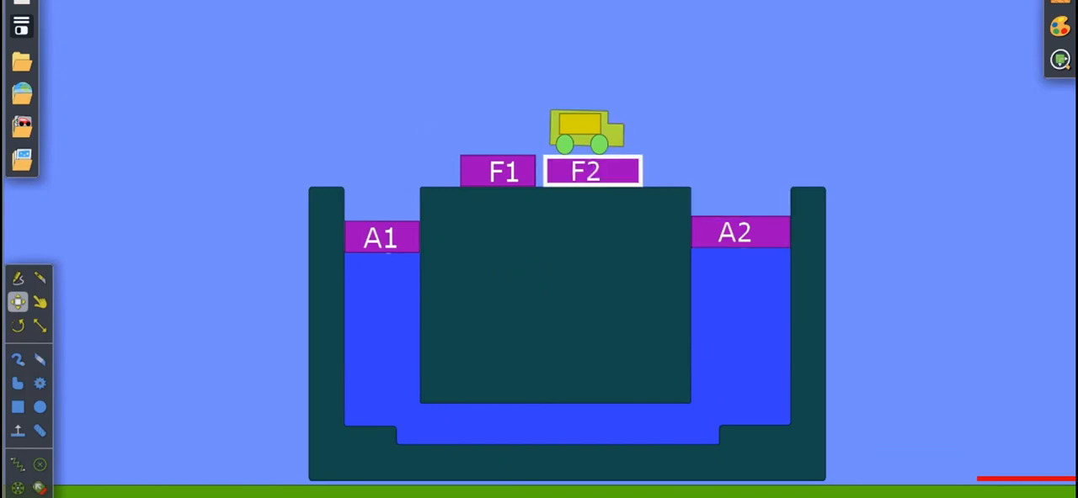
pyautogui.click(848, 462)
pyautogui.scroll(2, 846, 349)
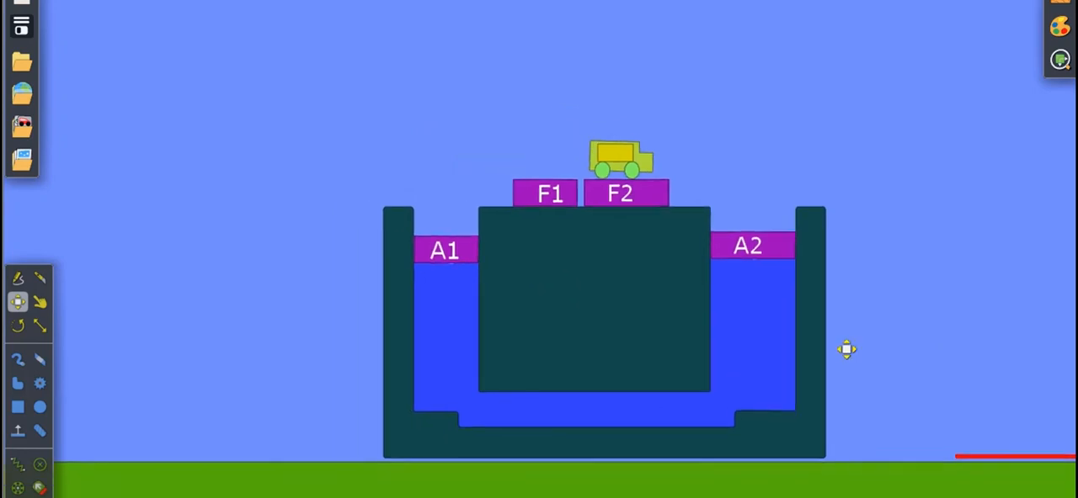
pyautogui.scroll(-4, 846, 350)
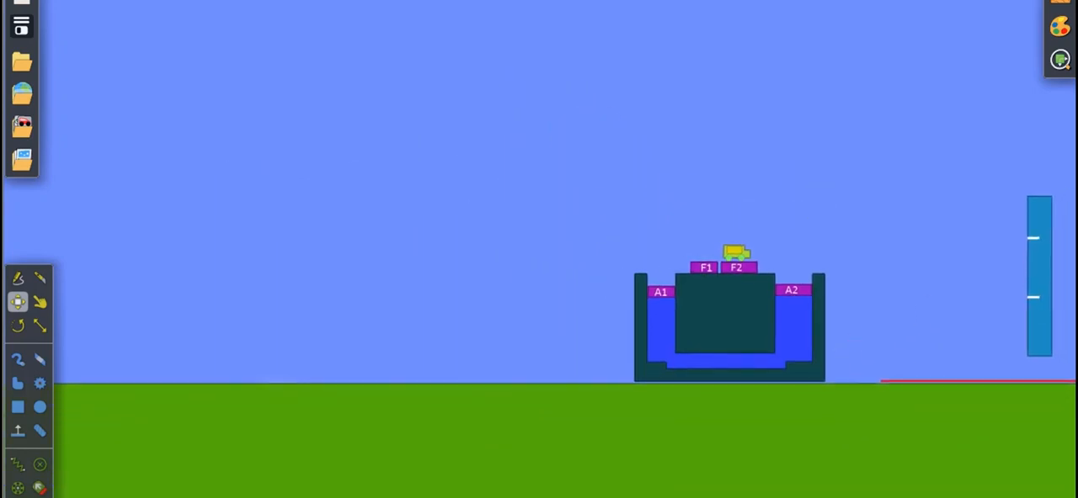
pyautogui.click(1049, 353)
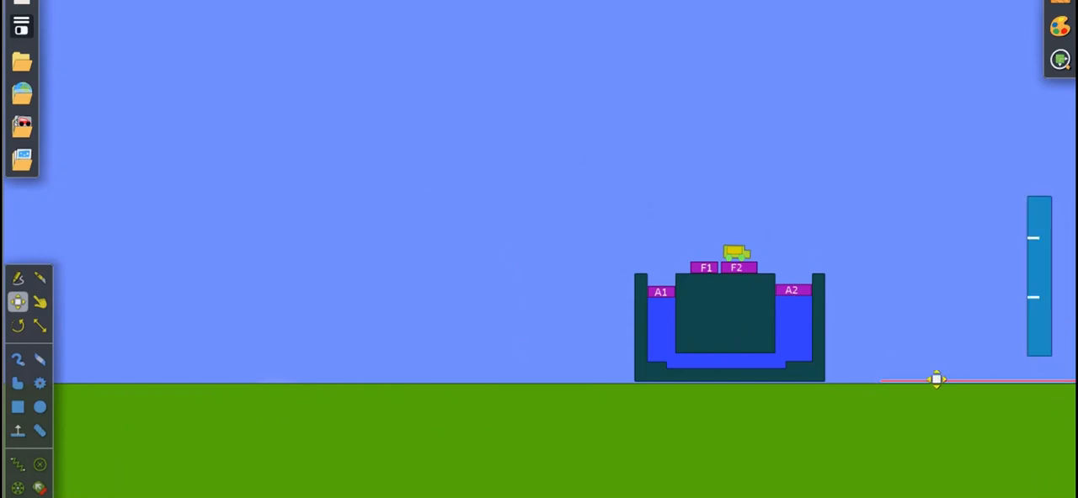
pyautogui.scroll(3, 873, 351)
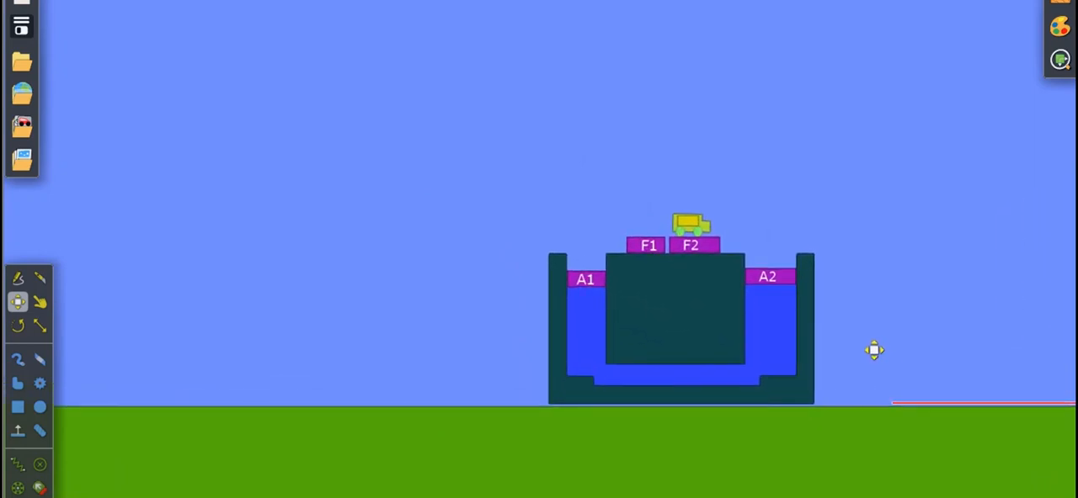
pyautogui.scroll(3, 873, 350)
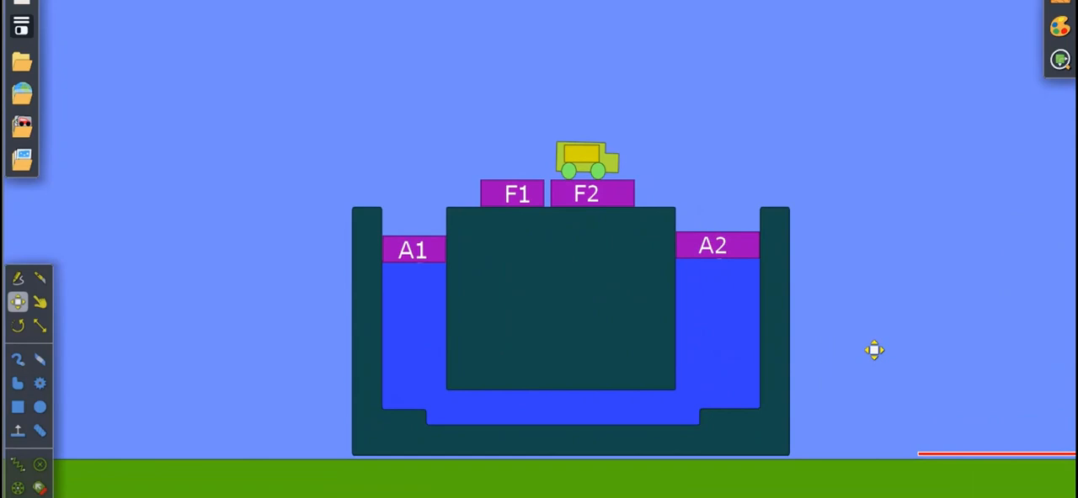
pyautogui.click(880, 280)
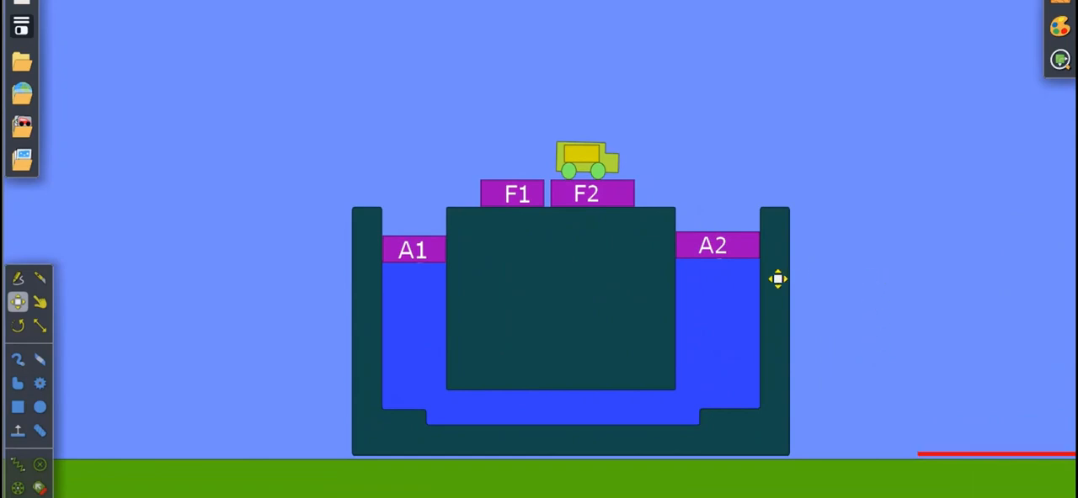
# Switch to the PowerPoint slide "Contoh Soal" to review the worked hydraulic problems, and return to the Algodoo scene.
pyautogui.click(533, 205)
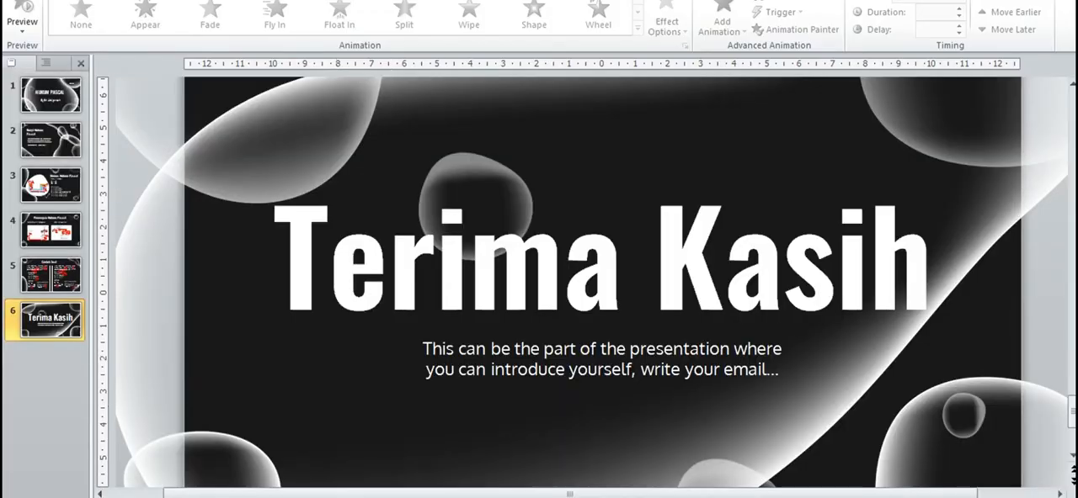
pyautogui.click(52, 277)
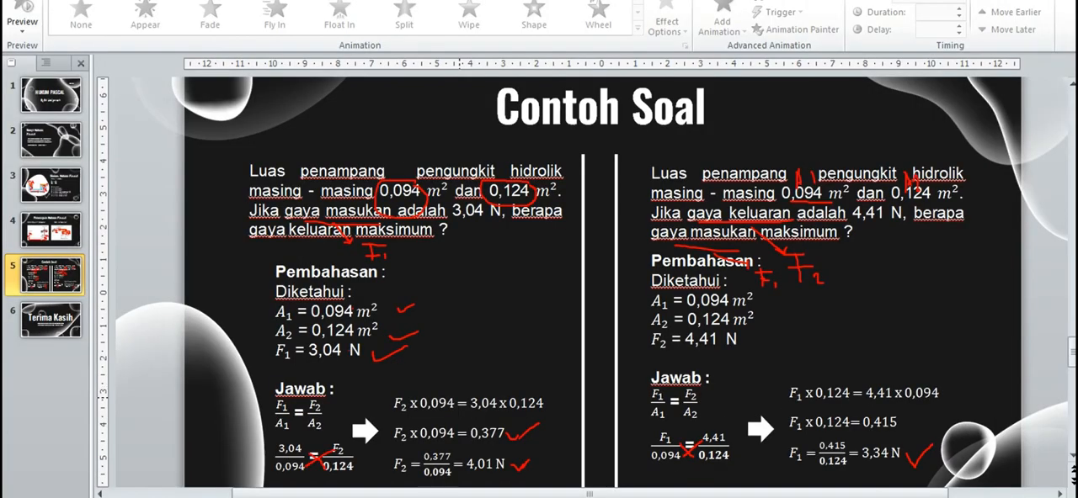
pyautogui.press('super')
pyautogui.moveTo(745, 496)
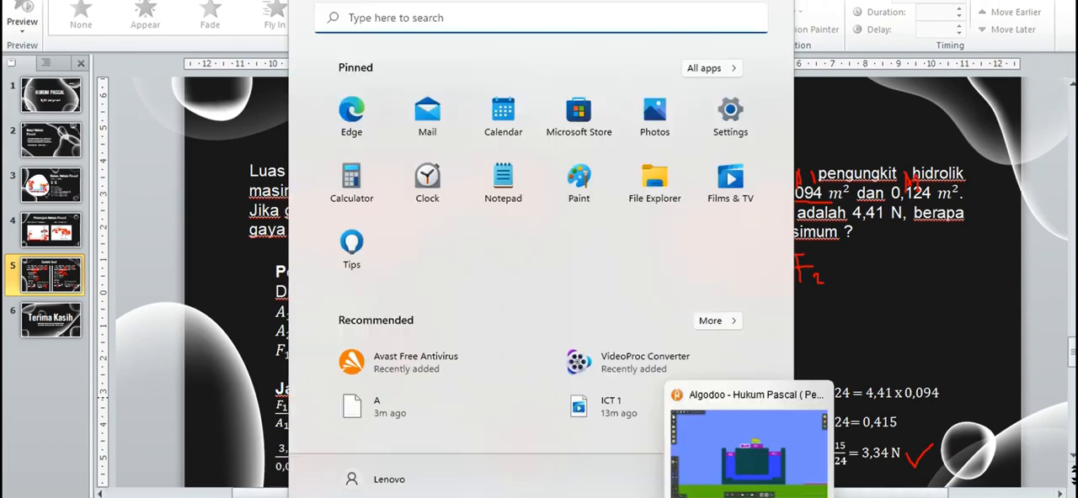
pyautogui.click(741, 450)
# Replace the label text on block F2 with "?" and close its text settings.
pyautogui.rightClick(622, 197)
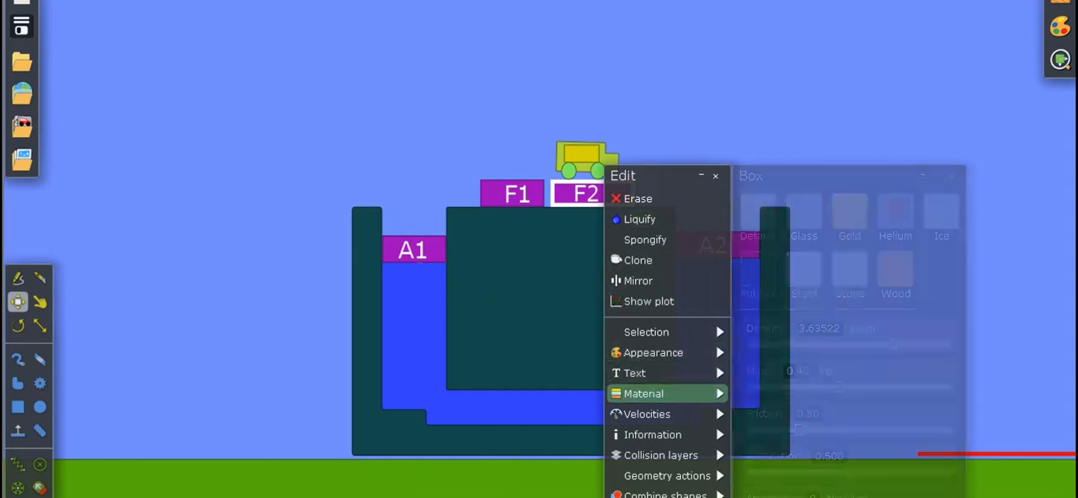
pyautogui.moveTo(657, 373)
pyautogui.click(766, 223)
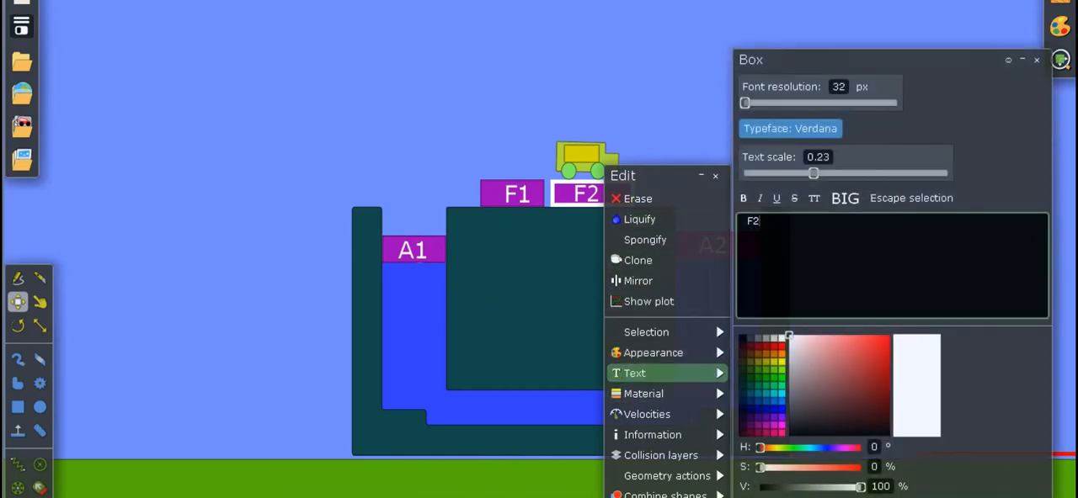
pyautogui.press('BackSpace')
pyautogui.press('BackSpace')
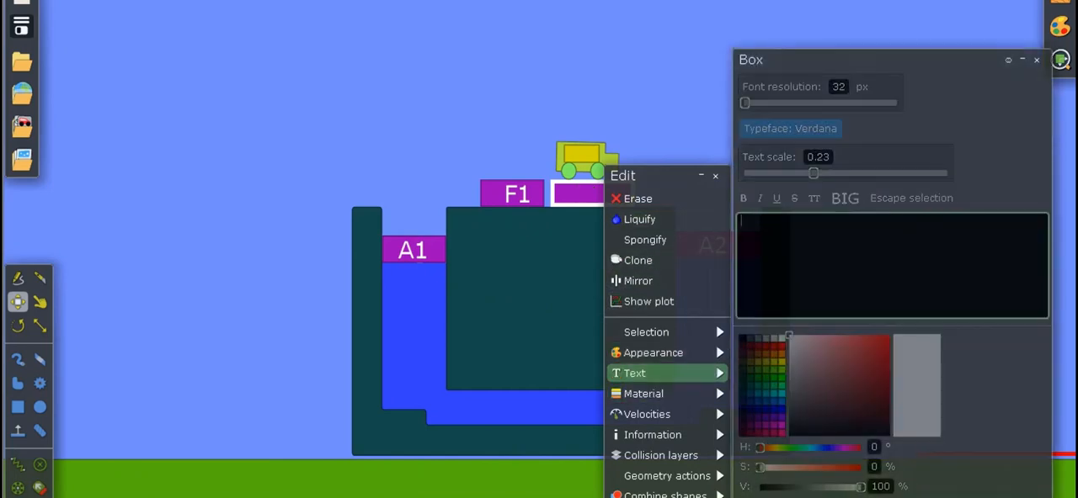
pyautogui.write('?')
pyautogui.press('Left')
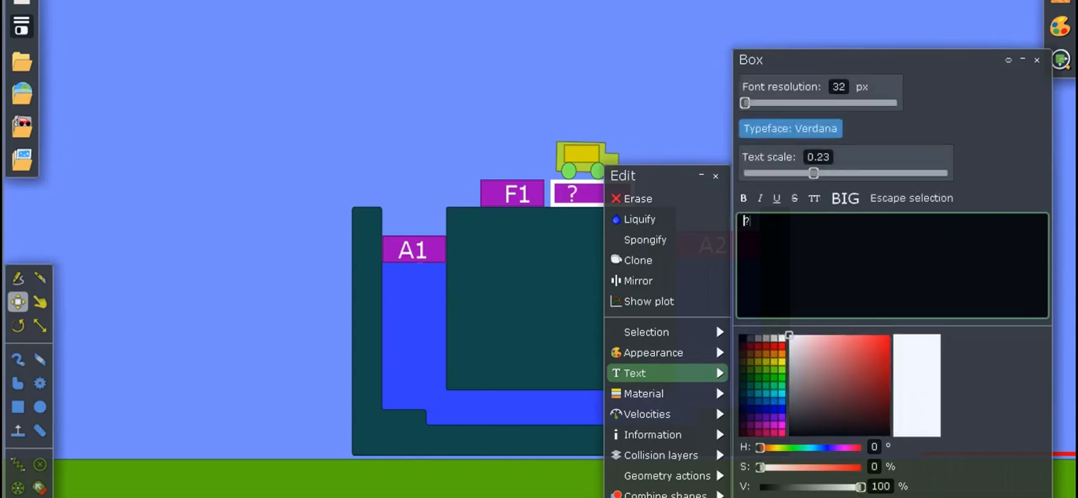
pyautogui.click(1022, 60)
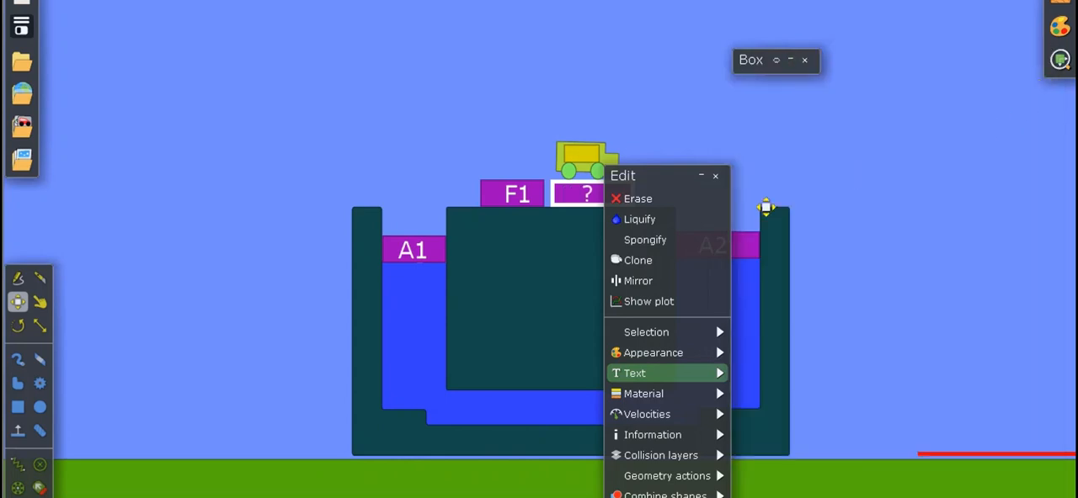
pyautogui.click(715, 175)
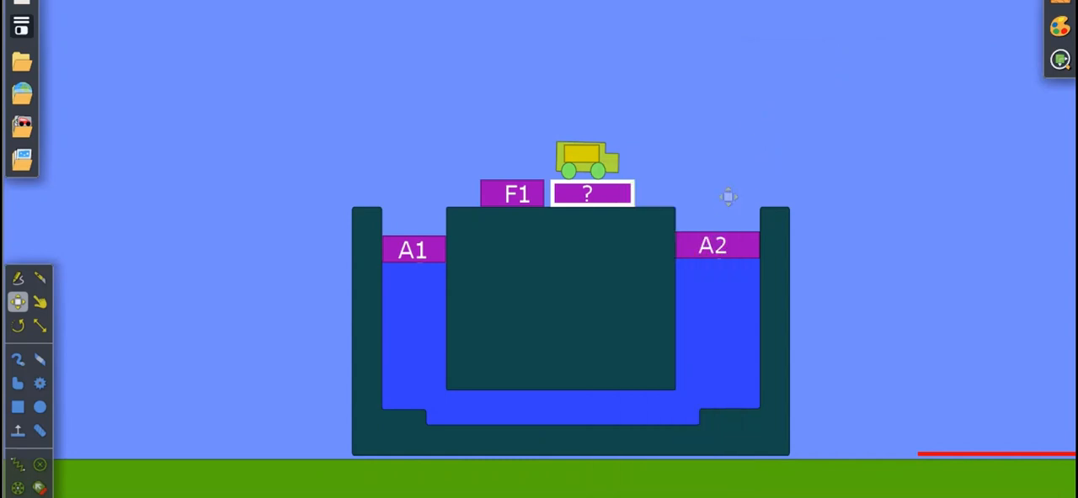
# Turn on the display of names for the force arrows in the visualization settings, and close block F1's edit windows.
pyautogui.click(548, 206)
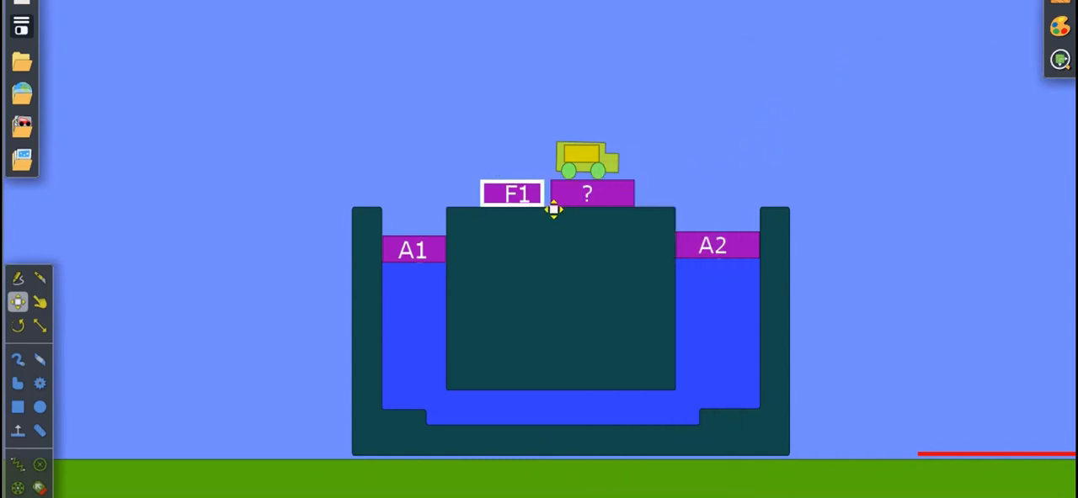
pyautogui.rightClick(549, 207)
pyautogui.moveTo(589, 373)
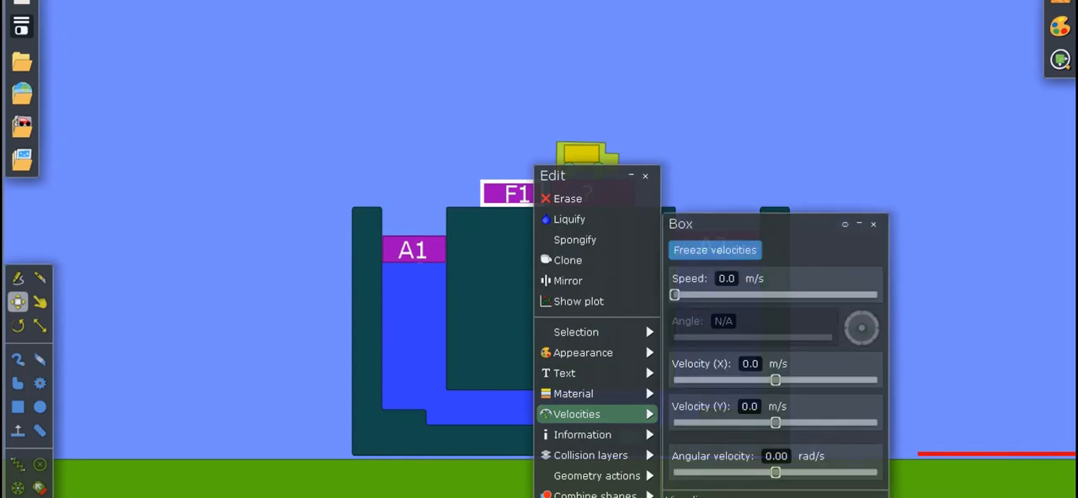
pyautogui.moveTo(589, 414)
pyautogui.click(1060, 59)
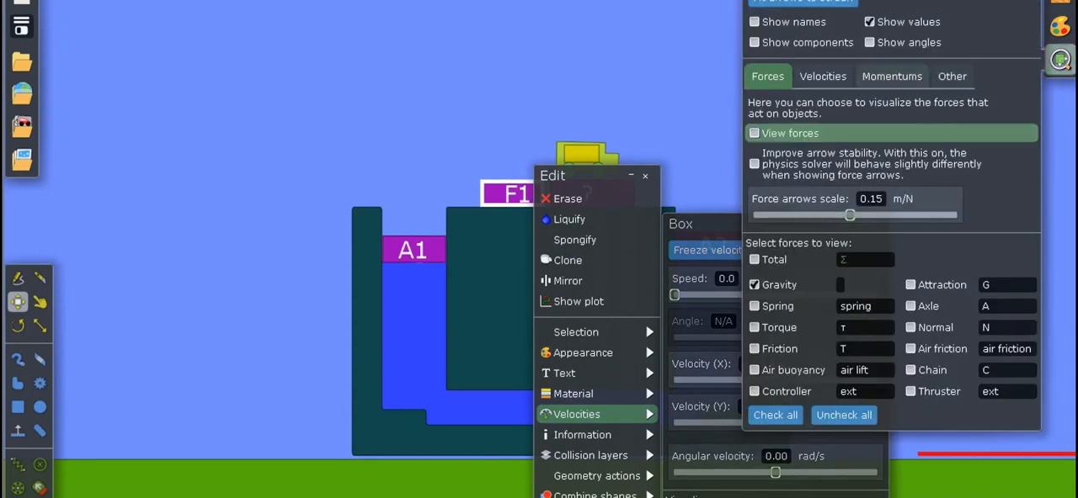
pyautogui.click(783, 22)
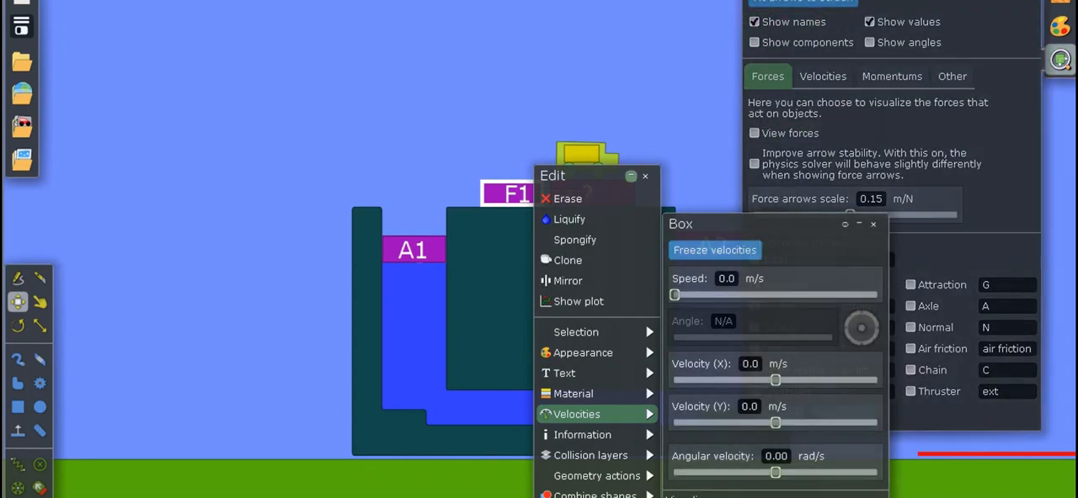
pyautogui.click(644, 175)
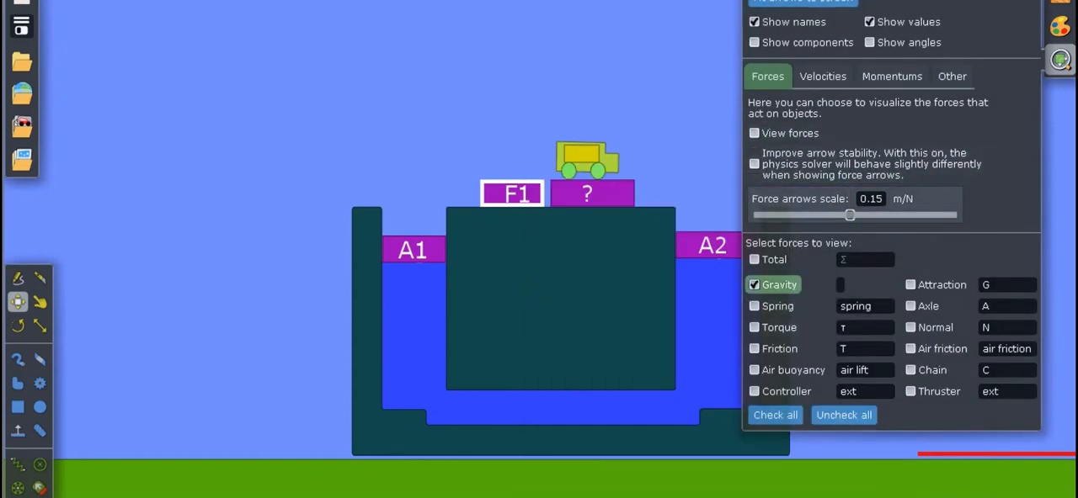
# Try to label the gravity force arrows "F".
pyautogui.click(840, 285)
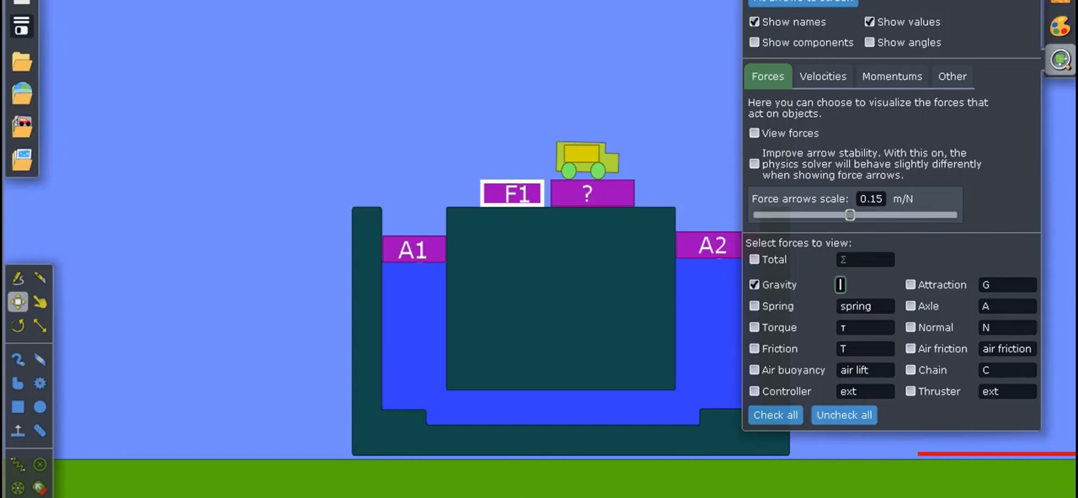
pyautogui.write('F')
pyautogui.press('BackSpace')
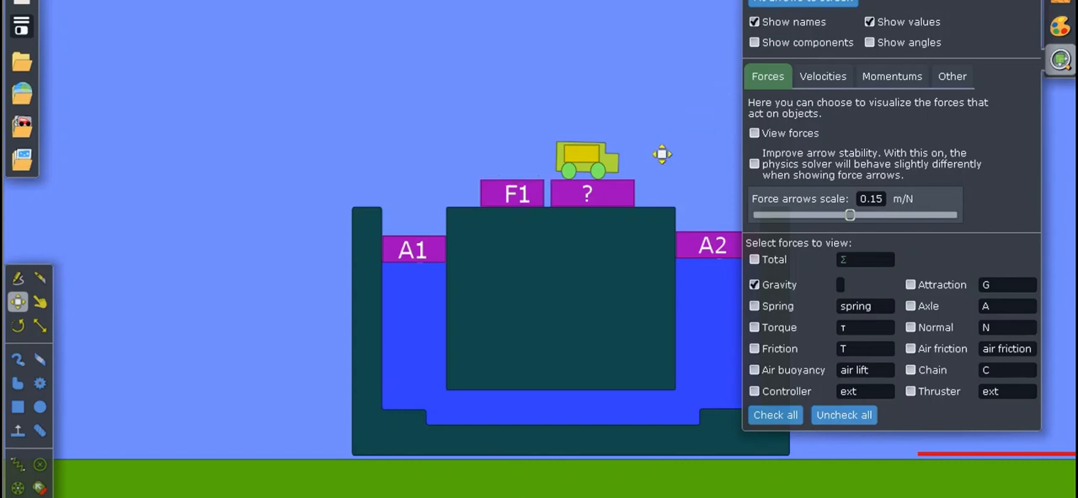
# Turn on the force arrow for block F1 and name the gravity force arrows "F1".
pyautogui.rightClick(553, 206)
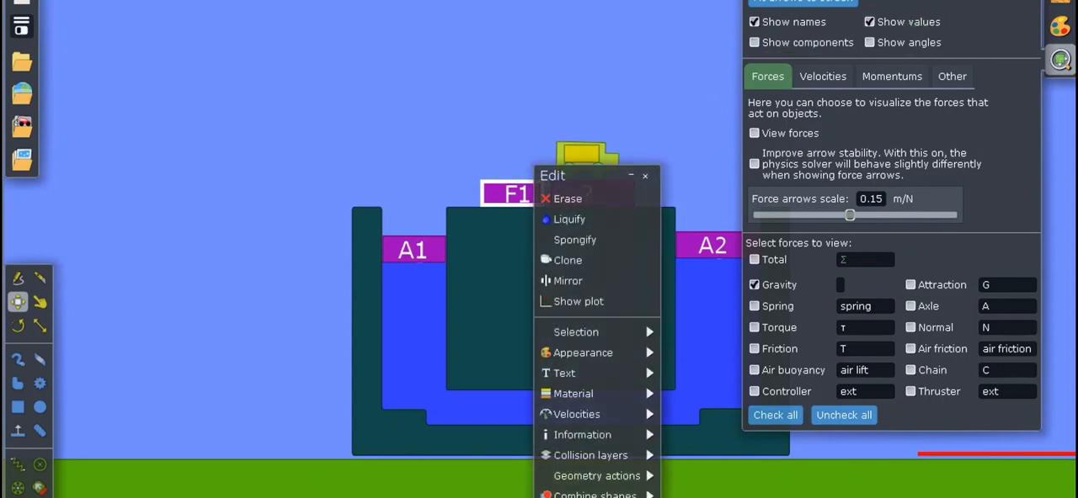
pyautogui.click(1025, 1)
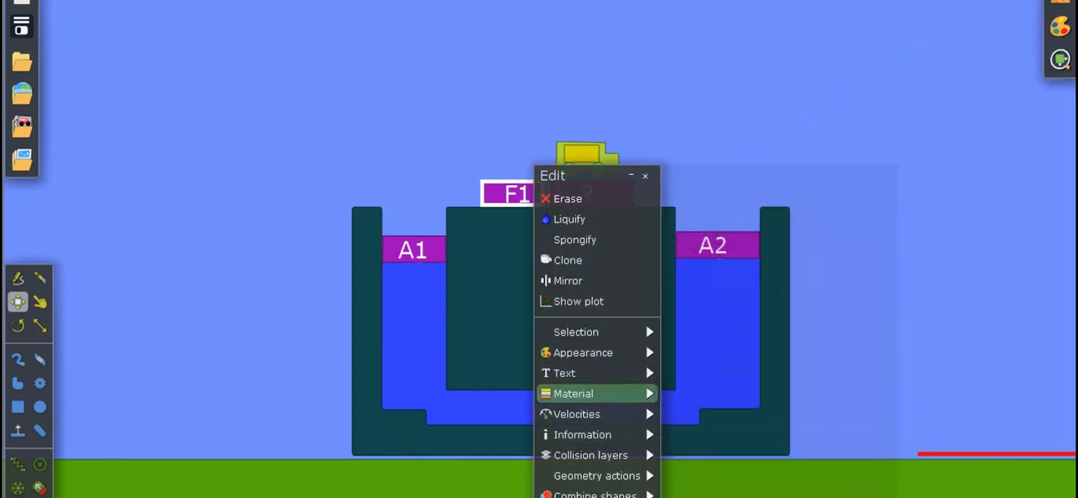
pyautogui.moveTo(678, 387); pyautogui.dragTo(761, 387)
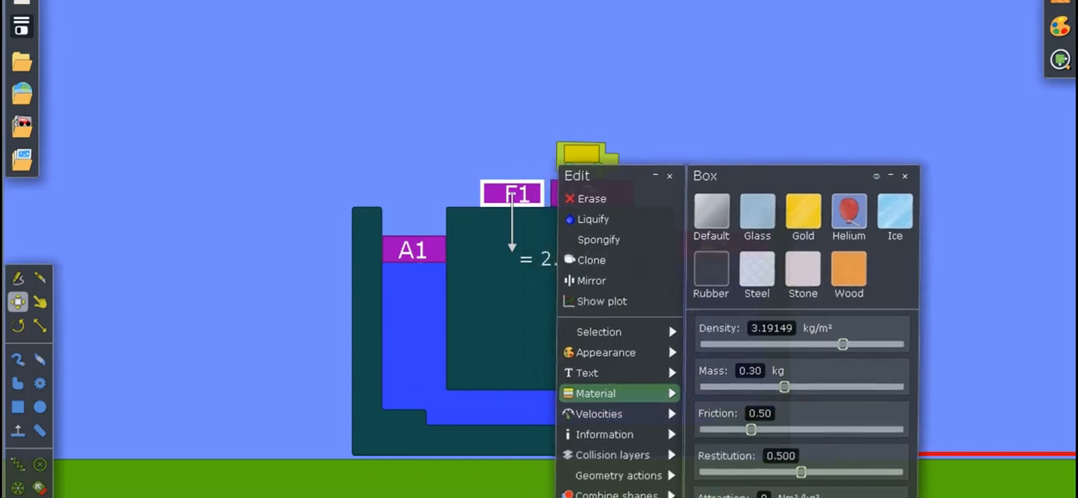
pyautogui.click(1060, 59)
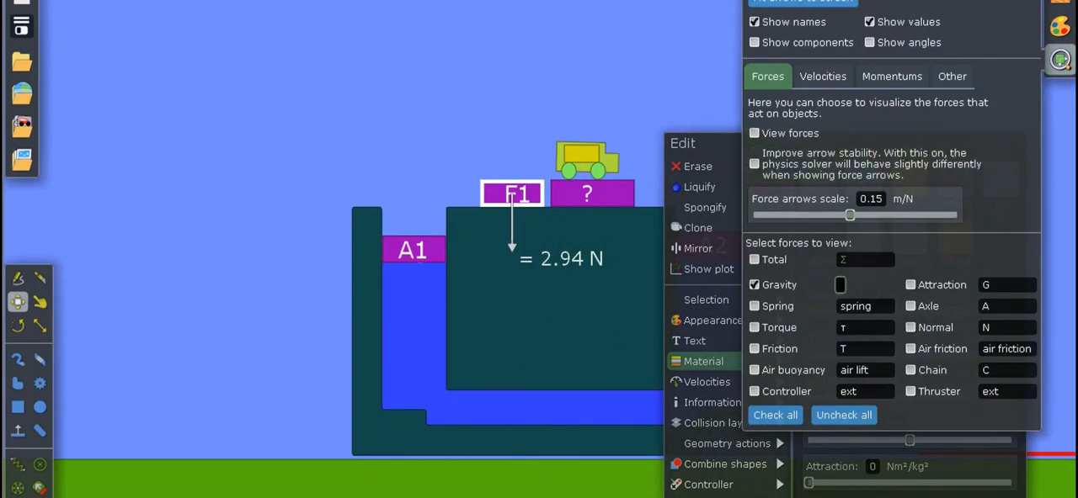
pyautogui.write('F1')
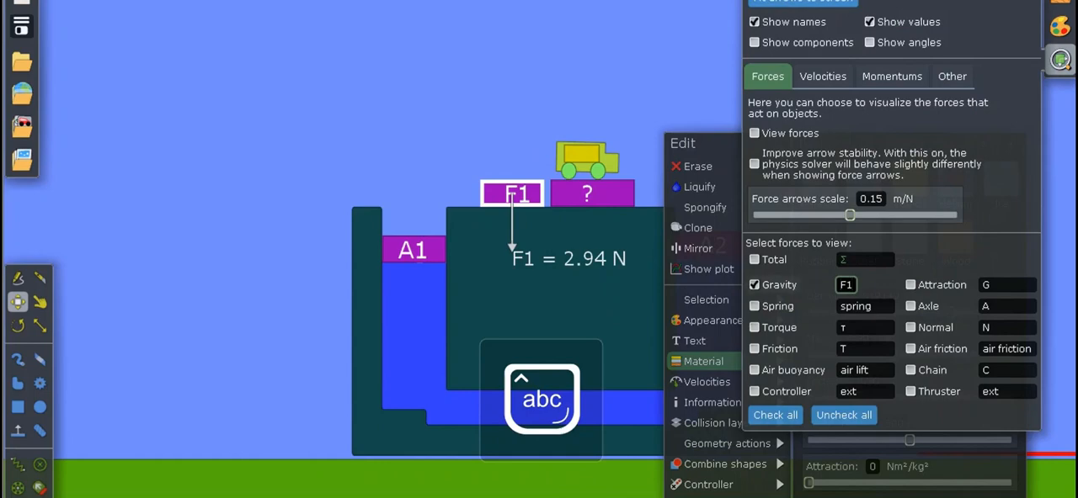
pyautogui.click(707, 299)
pyautogui.click(1060, 59)
# Set block F1's mass to 0.4 kg in its material properties.
pyautogui.click(707, 382)
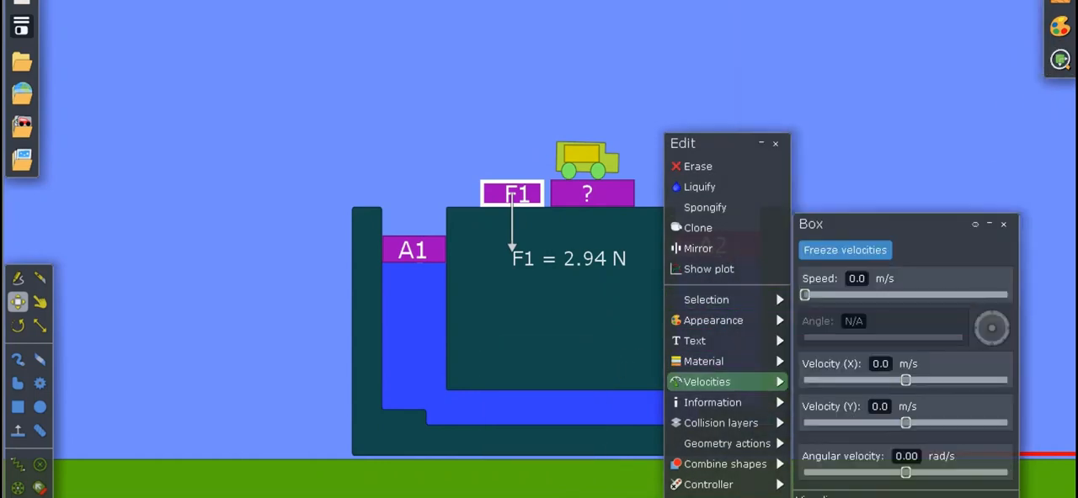
pyautogui.click(708, 362)
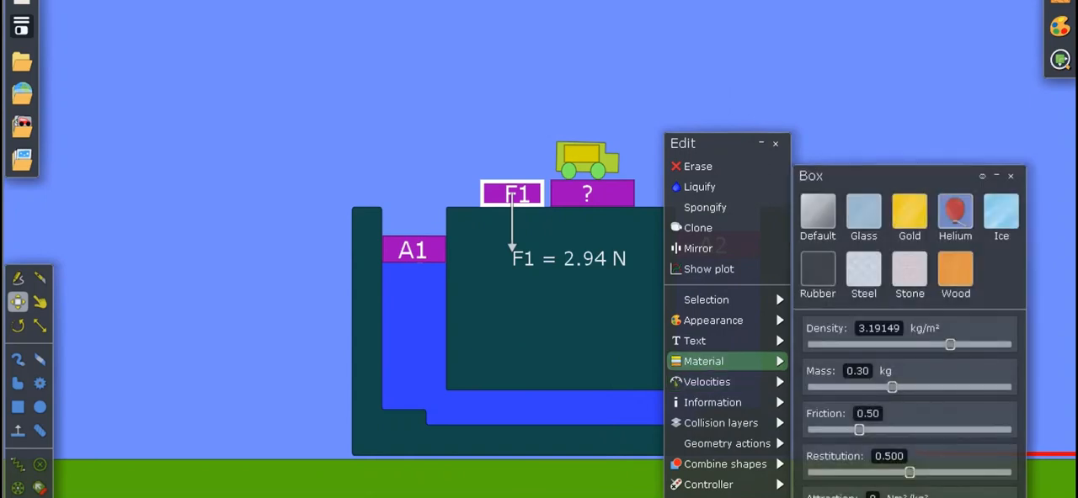
pyautogui.press('BackSpace')
pyautogui.press('BackSpace')
pyautogui.write('30')
pyautogui.press('BackSpace')
pyautogui.press('BackSpace')
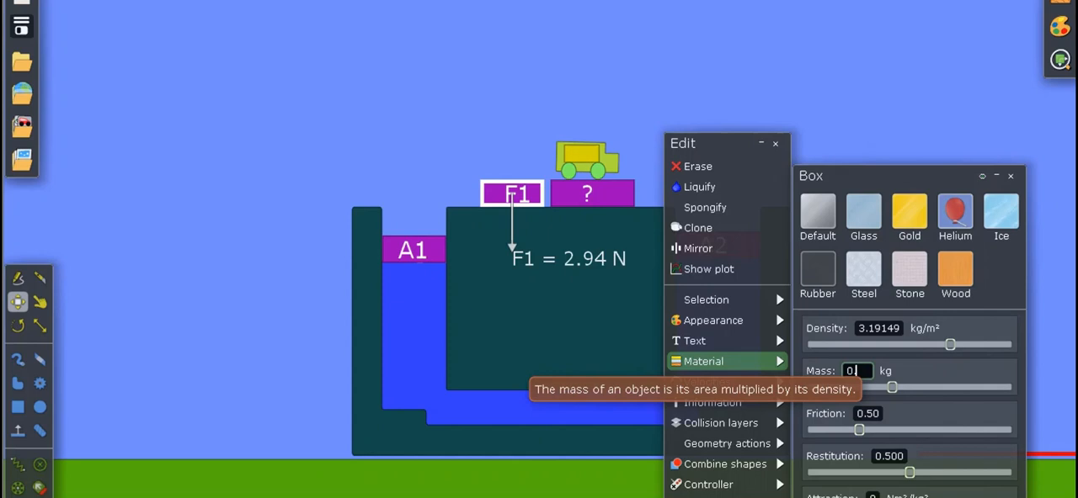
pyautogui.write('4')
pyautogui.press('Return')
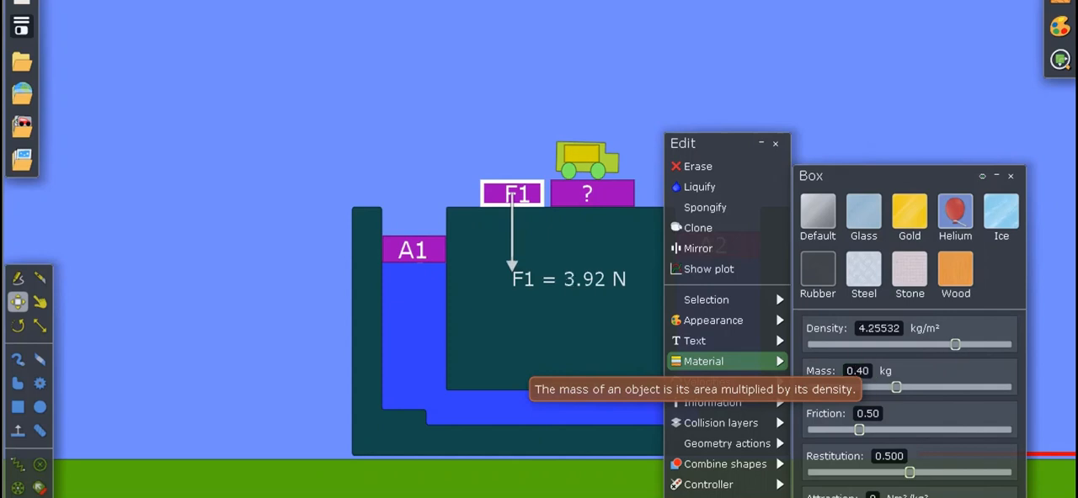
# Set block F1's mass to 0.31 kg and collapse its edit window.
pyautogui.click(867, 372)
pyautogui.press('BackSpace')
pyautogui.press('BackSpace')
pyautogui.write('31')
pyautogui.press('Return')
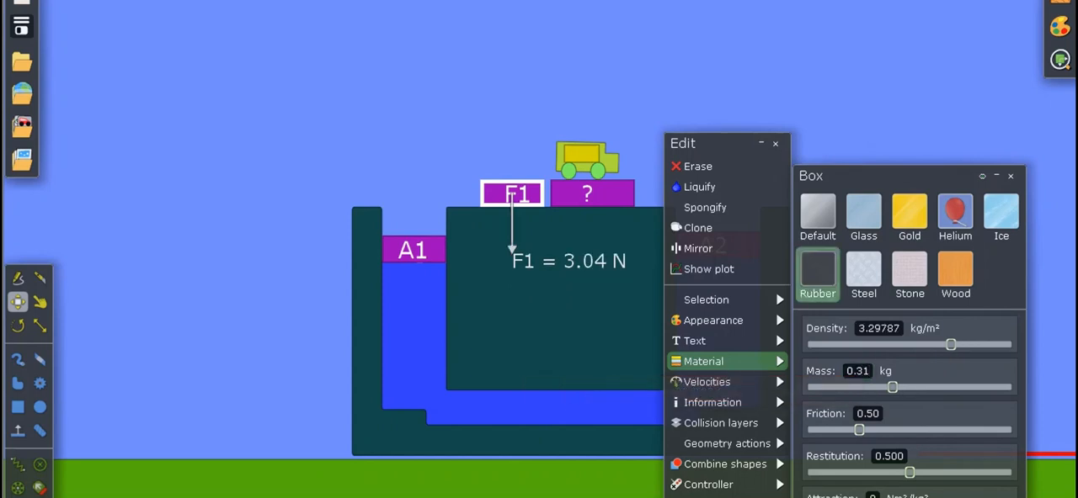
pyautogui.click(761, 143)
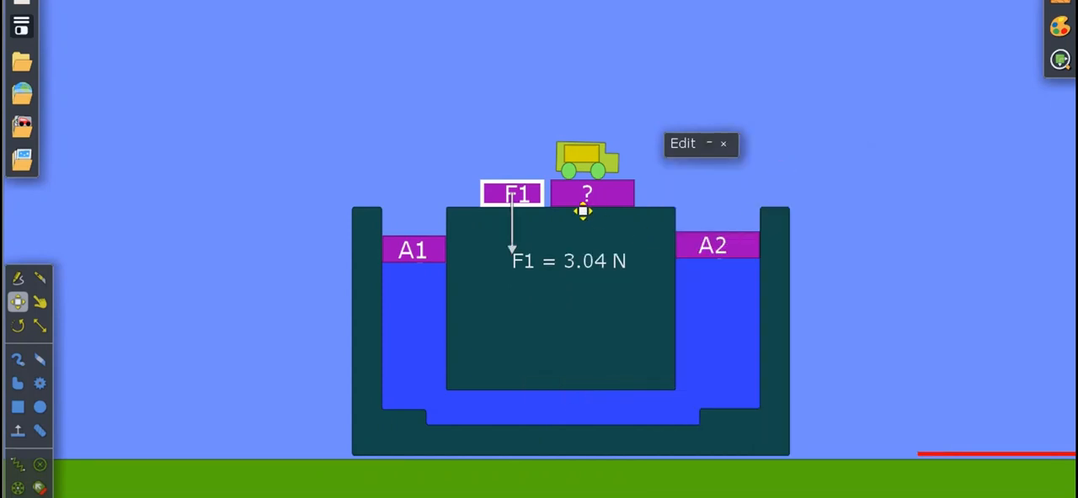
# Place block F1 on top of piston A1, run the simulation until the piston sinks, and pause it.
pyautogui.moveTo(558, 214); pyautogui.dragTo(460, 241)
pyautogui.click(500, 212)
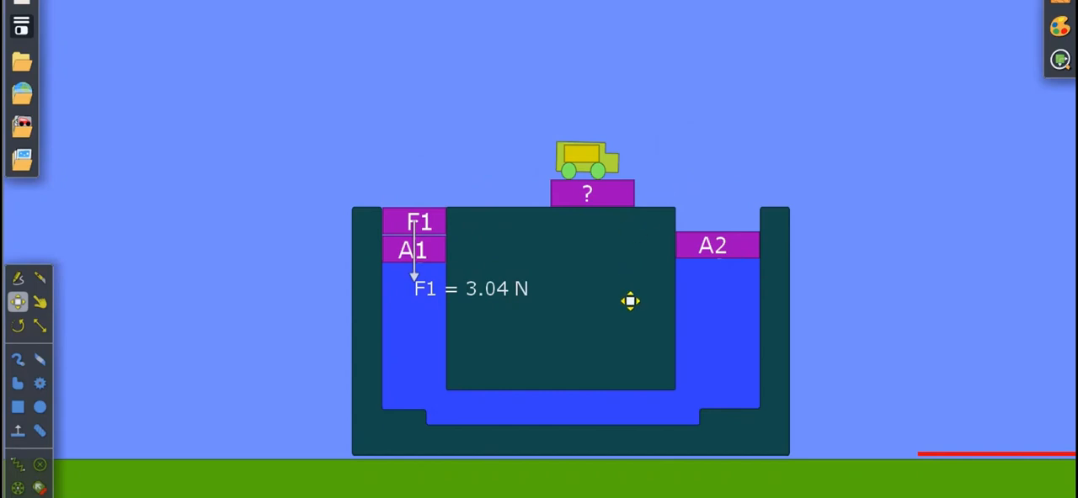
pyautogui.press('space')
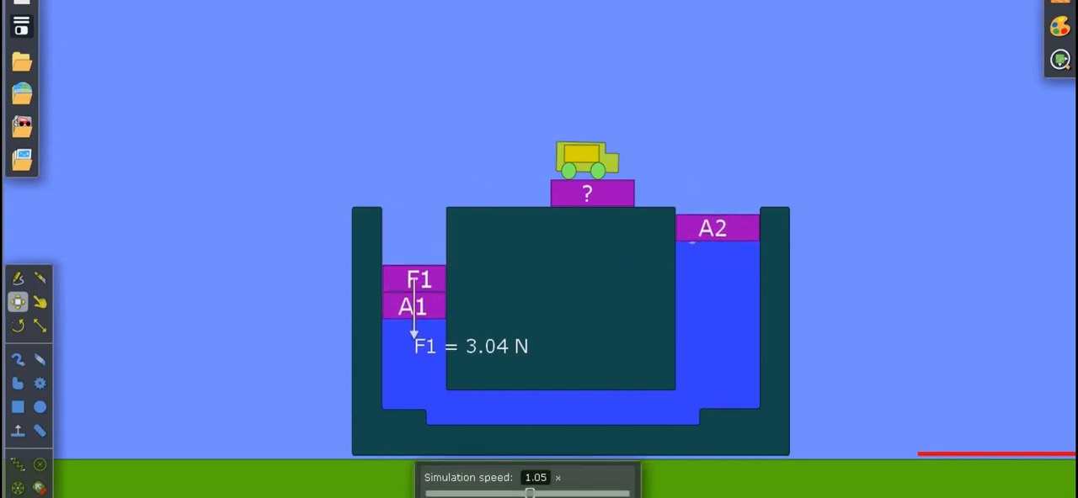
pyautogui.press('space')
# Move the truck aside onto the central block and stack the "?" block on piston A2.
pyautogui.moveTo(623, 183); pyautogui.dragTo(529, 207)
pyautogui.moveTo(611, 219); pyautogui.dragTo(737, 228)
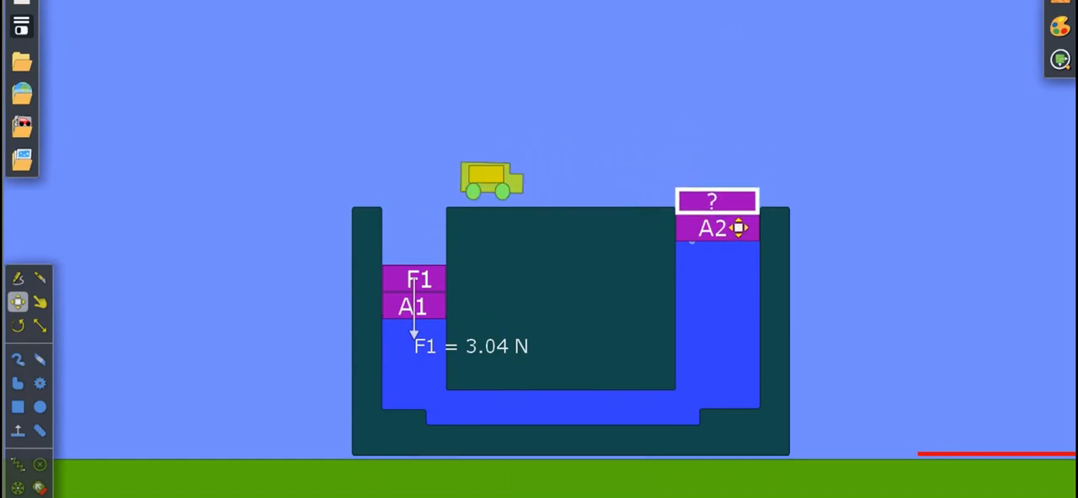
pyautogui.click(836, 228)
pyautogui.click(440, 307)
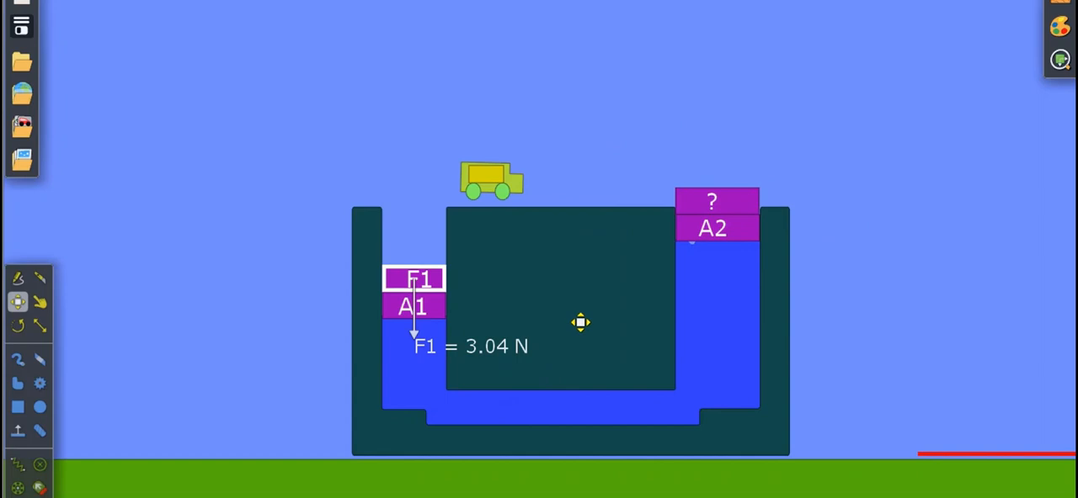
# Switch to the PowerPoint slide "Contoh Soal" to check the worked answer for F2, and return to the Algodoo scene.
pyautogui.click(756, 231)
pyautogui.rightClick(756, 230)
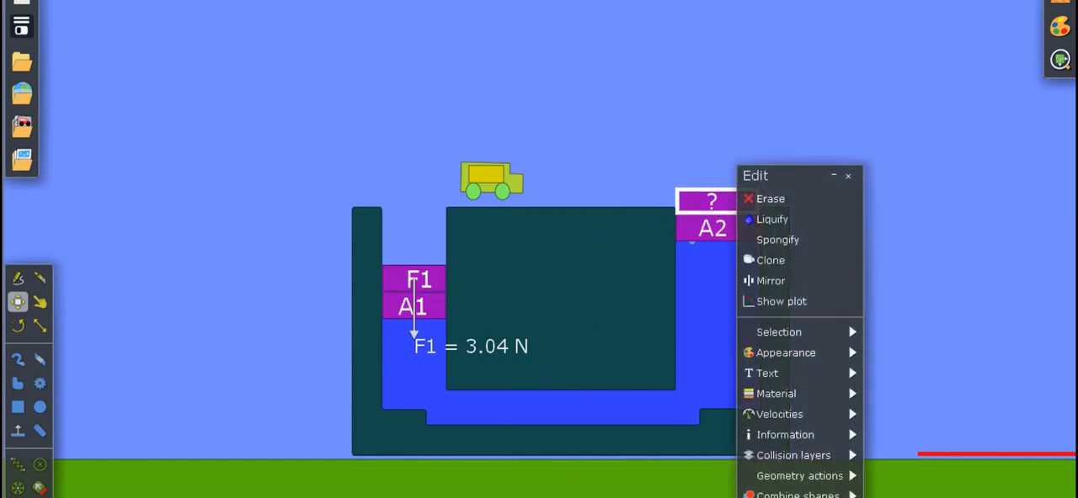
pyautogui.press('super')
pyautogui.moveTo(679, 497)
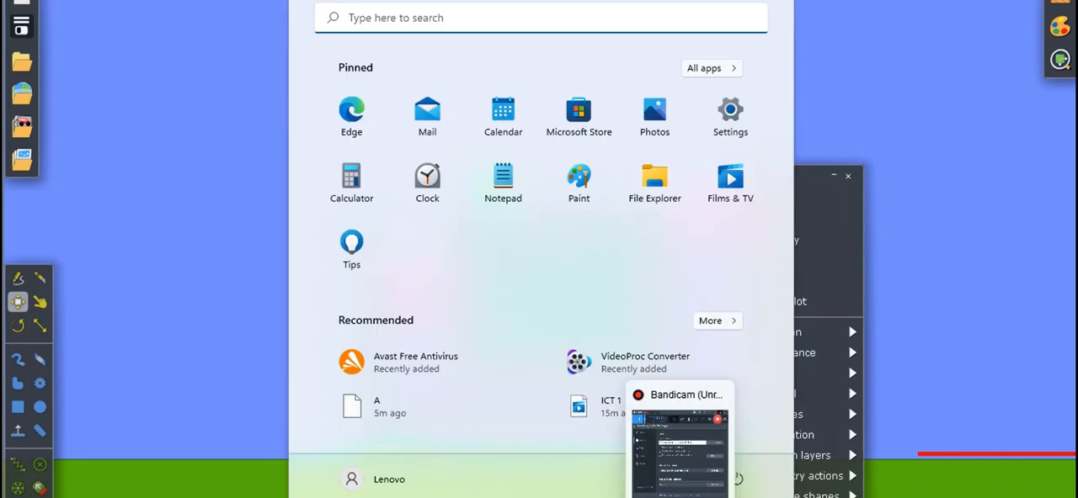
pyautogui.click(783, 497)
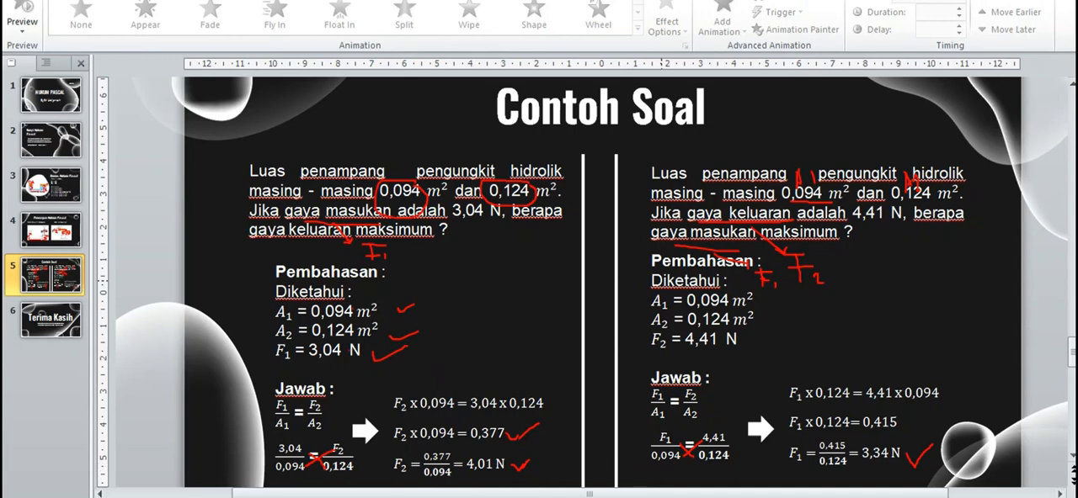
pyautogui.click(463, 464)
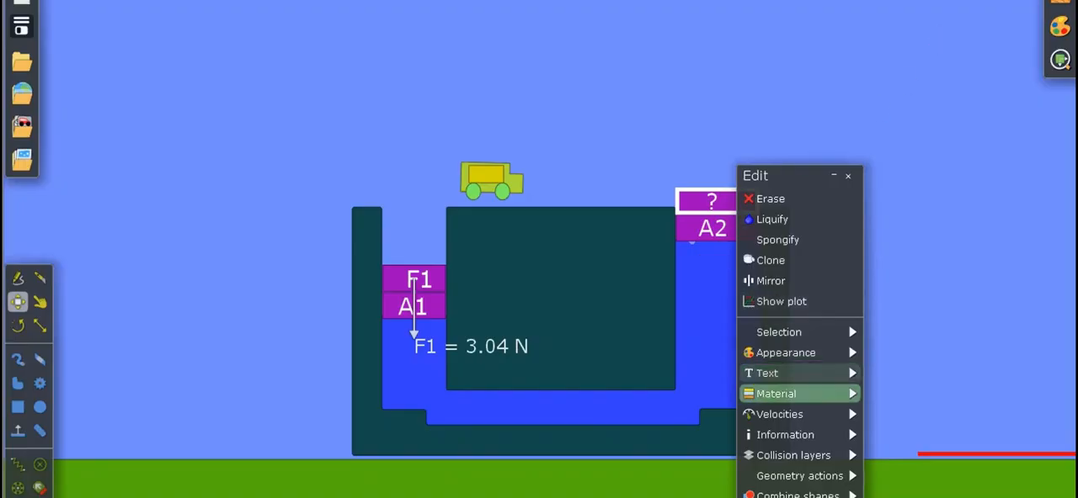
pyautogui.click(775, 393)
pyautogui.click(774, 41)
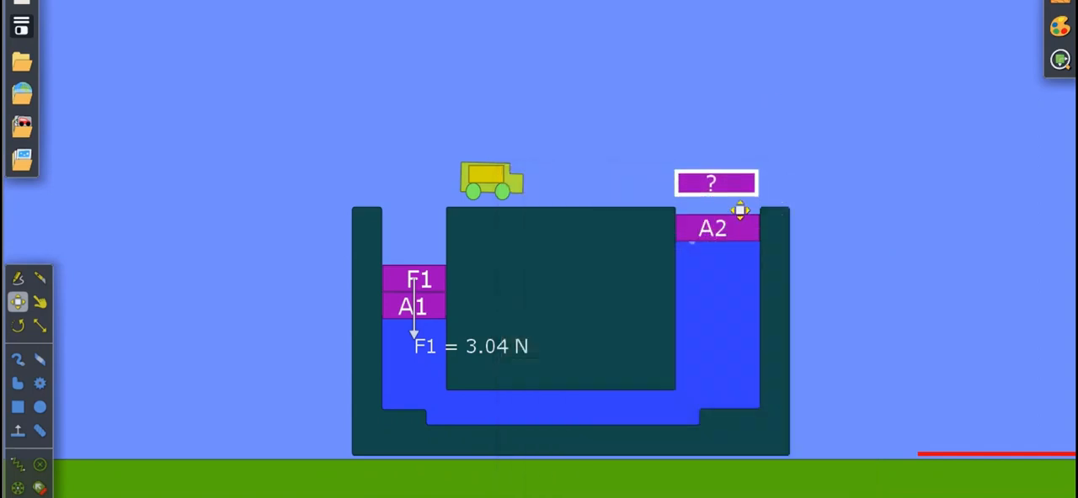
# Move the "?" block off piston A2 to just above the central block, and nudge piston A2 slightly upward.
pyautogui.moveTo(741, 233); pyautogui.dragTo(739, 299)
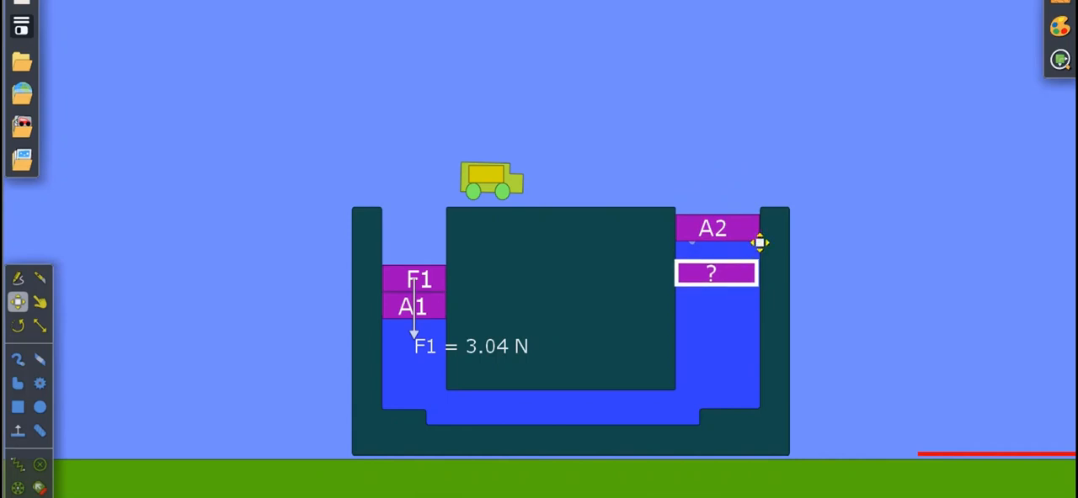
pyautogui.moveTo(761, 246)
pyautogui.mouseDown()
pyautogui.moveTo(773, 275)
pyautogui.moveTo(772, 308)
pyautogui.moveTo(759, 314)
pyautogui.moveTo(761, 218)
pyautogui.moveTo(760, 245)
pyautogui.mouseUp()
pyautogui.moveTo(761, 282); pyautogui.dragTo(647, 216)
pyautogui.moveTo(750, 245); pyautogui.dragTo(750, 245)
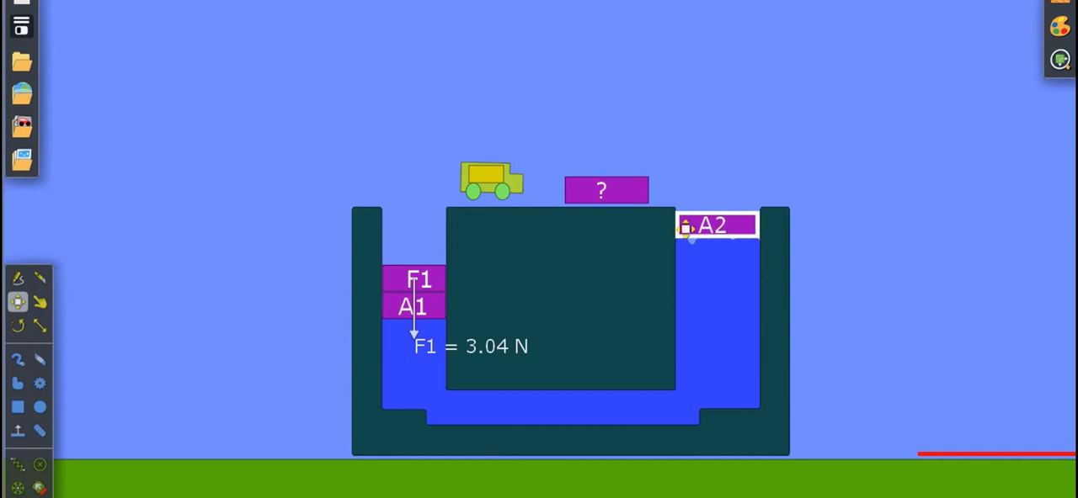
# Turn on the force arrow for the "?" block and move its edit window clear of the scene.
pyautogui.rightClick(646, 210)
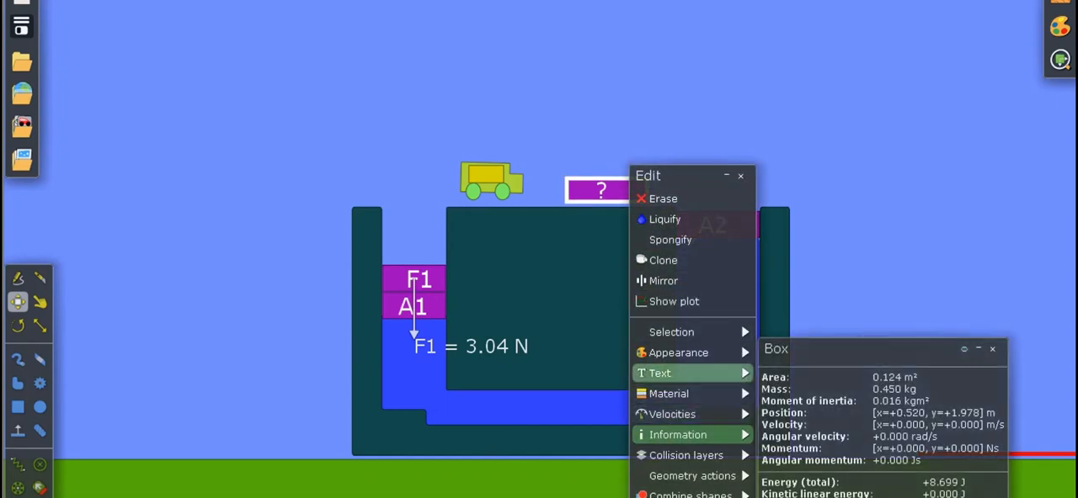
pyautogui.moveTo(682, 394)
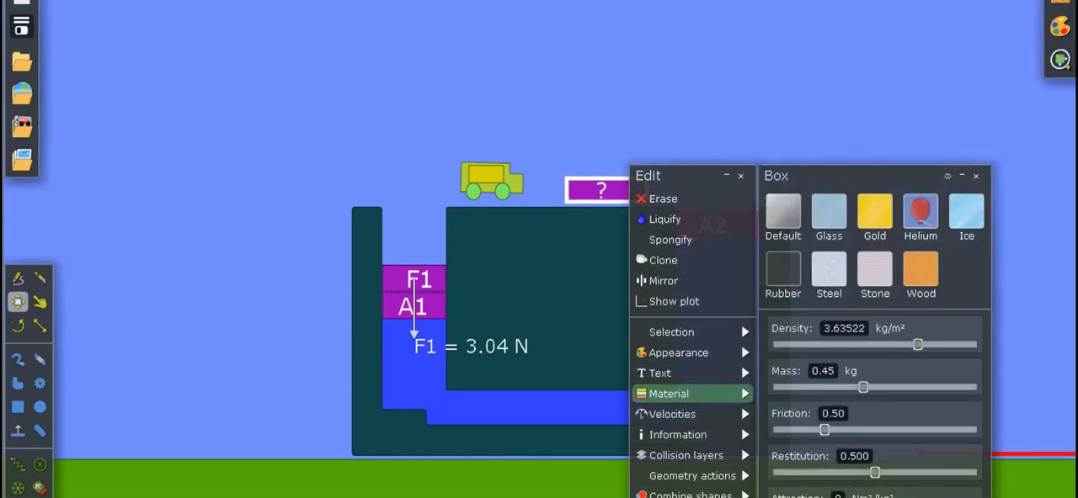
pyautogui.moveTo(678, 415)
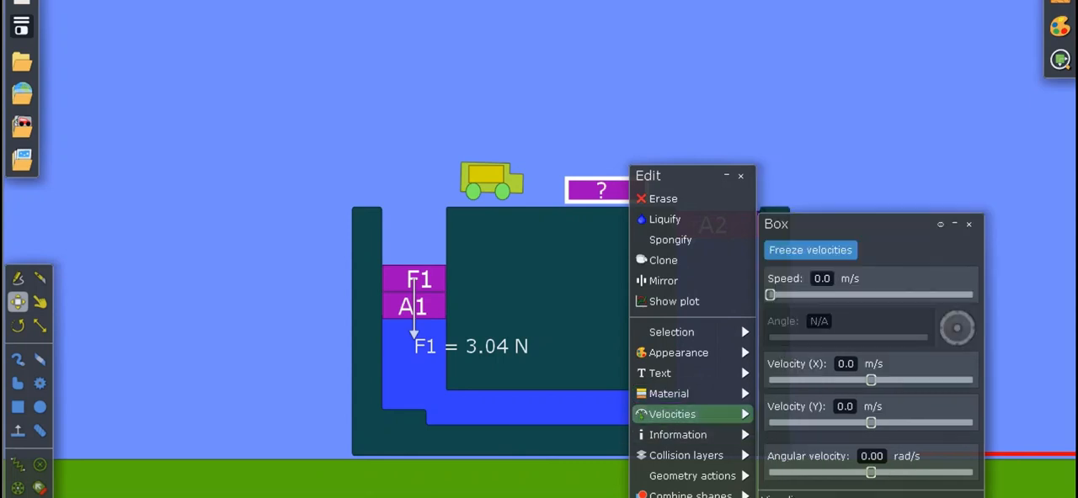
pyautogui.click(769, 497)
pyautogui.moveTo(686, 176); pyautogui.dragTo(873, 123)
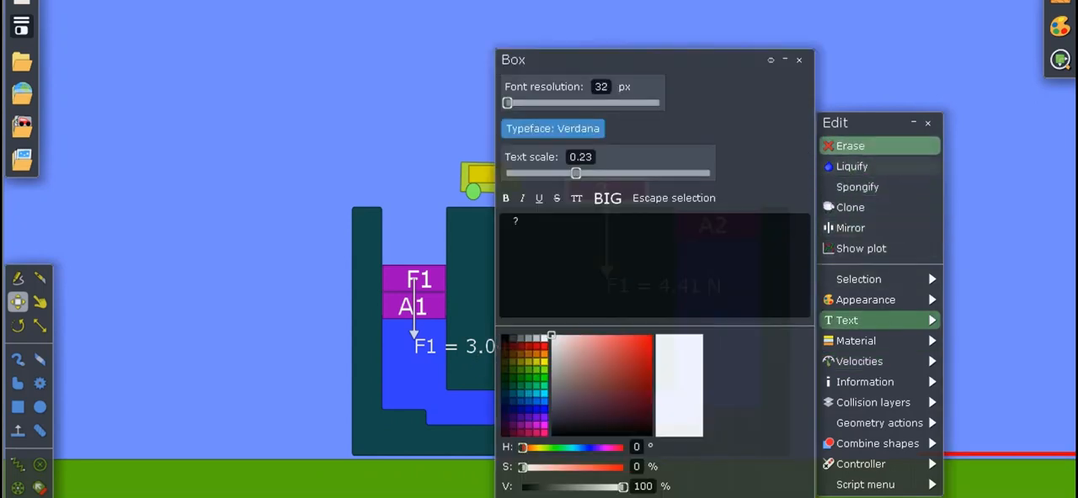
# Open the "?" block's material properties, recheck the F2 answer on the PowerPoint slide, and return to Algodoo.
pyautogui.moveTo(872, 123); pyautogui.dragTo(793, 31)
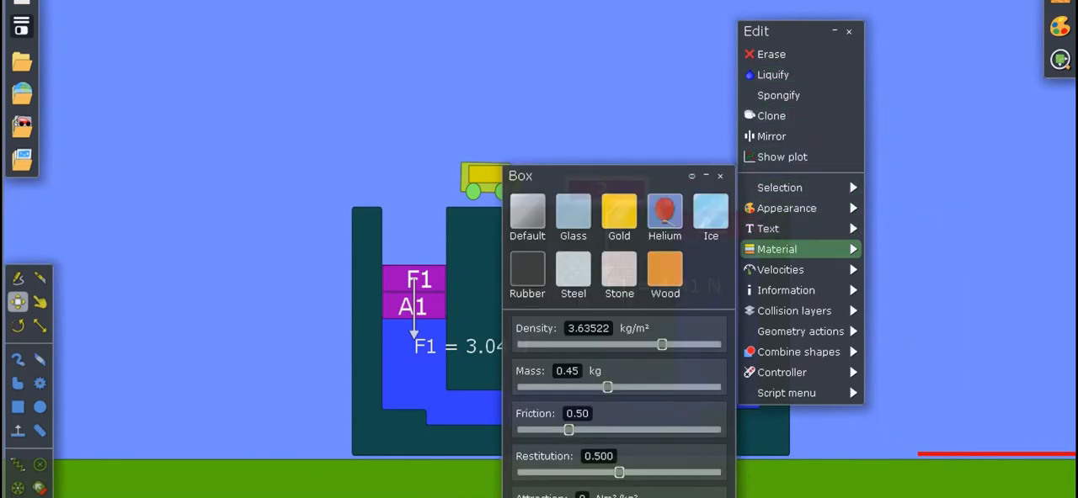
pyautogui.moveTo(778, 249)
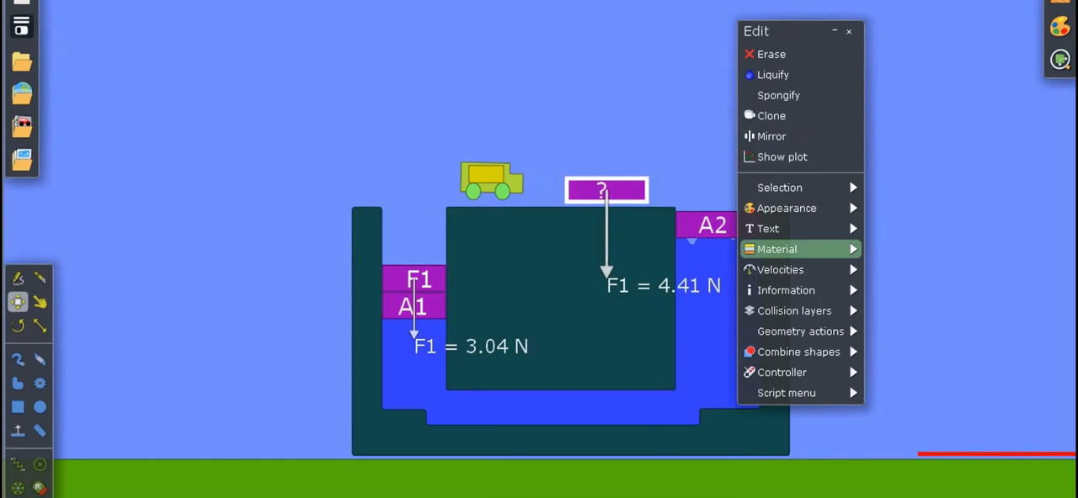
pyautogui.moveTo(799, 249)
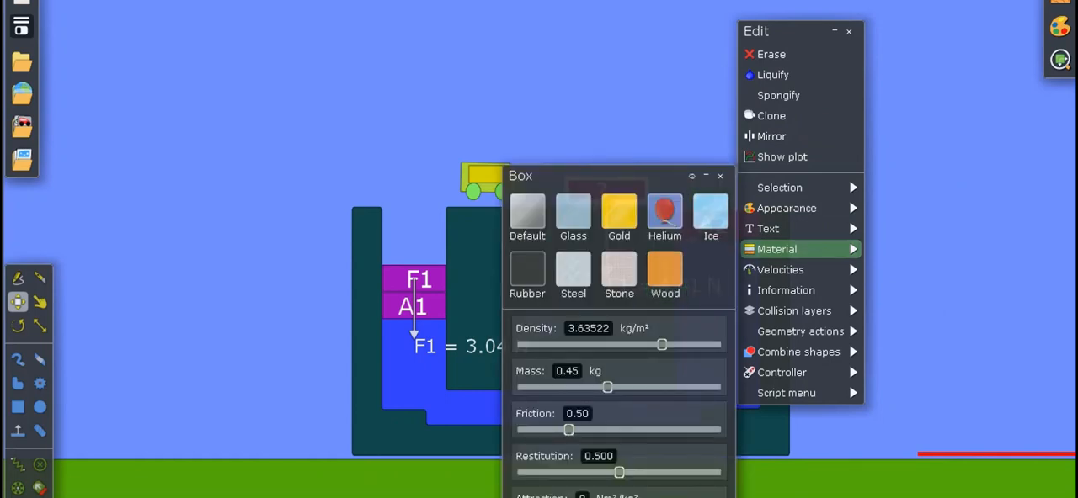
pyautogui.press('super')
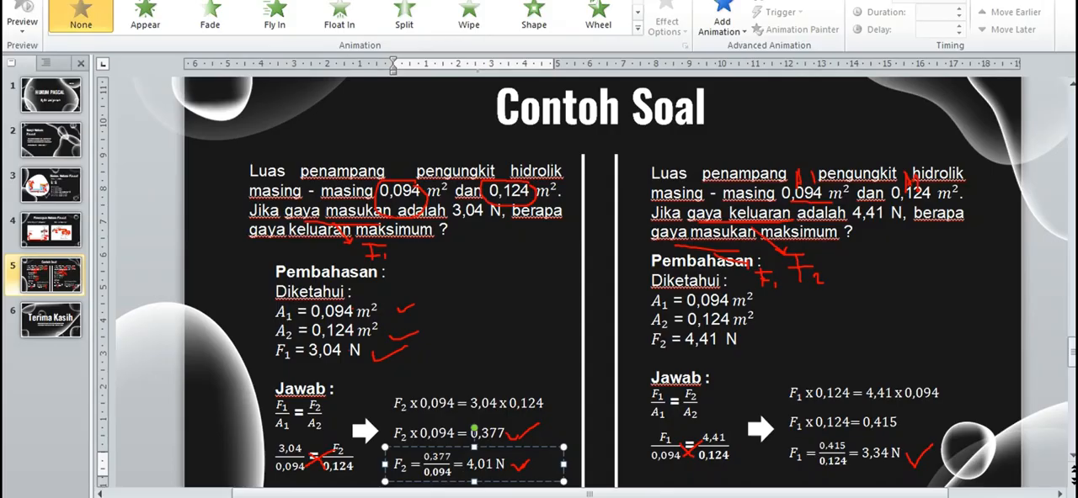
pyautogui.press('super')
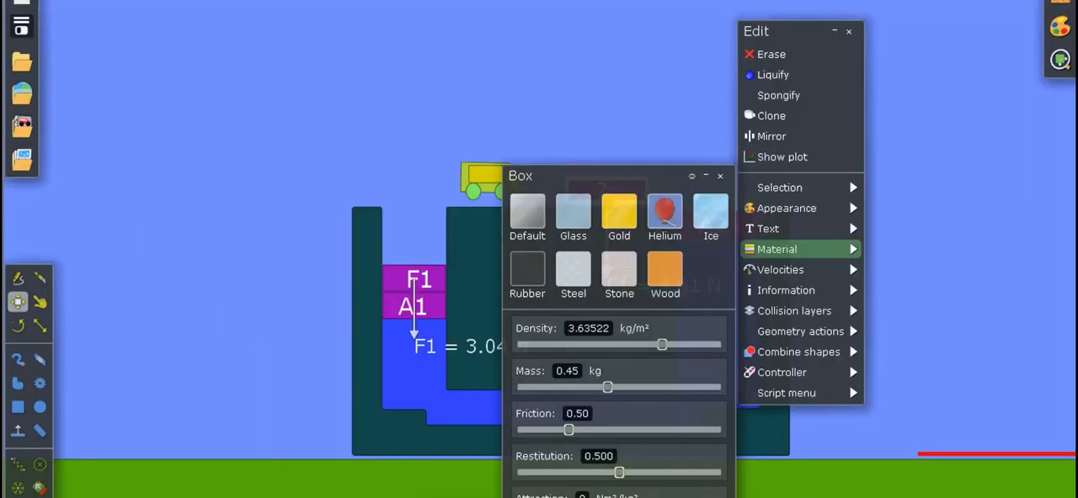
# Move the material window aside and set the "?" block's mass to 0.41 kg.
pyautogui.moveTo(621, 176); pyautogui.dragTo(866, 124)
pyautogui.moveTo(851, 336); pyautogui.dragTo(843, 336)
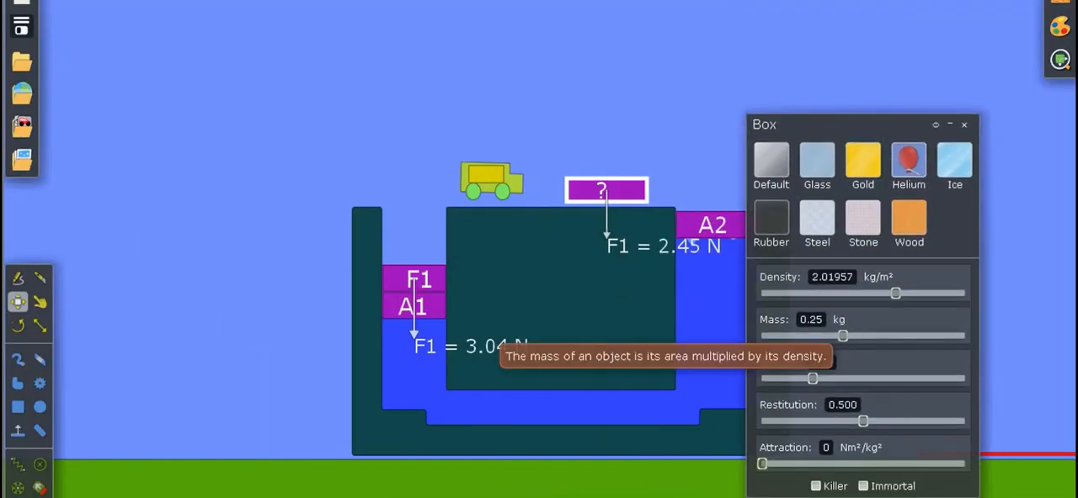
pyautogui.click(820, 320)
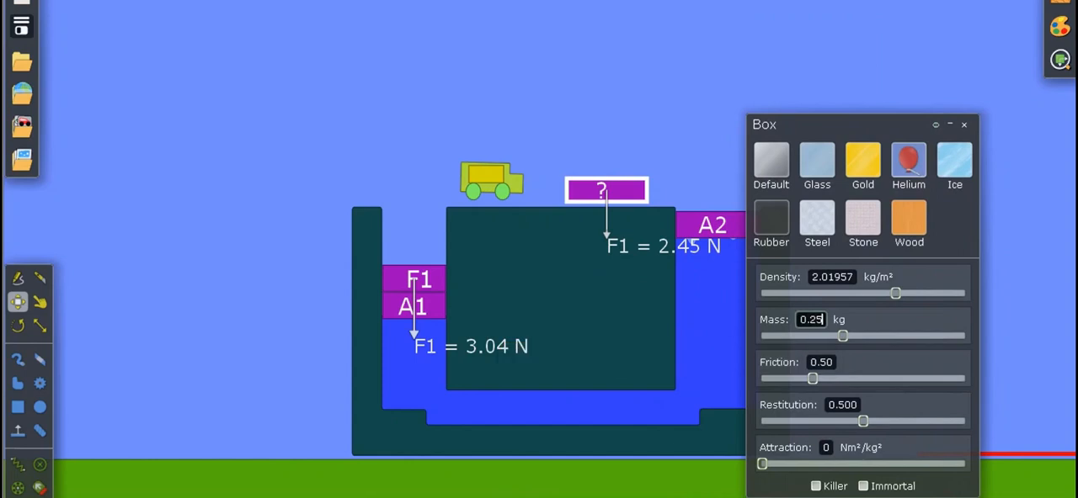
pyautogui.press('BackSpace')
pyautogui.press('BackSpace')
pyautogui.press('Return')
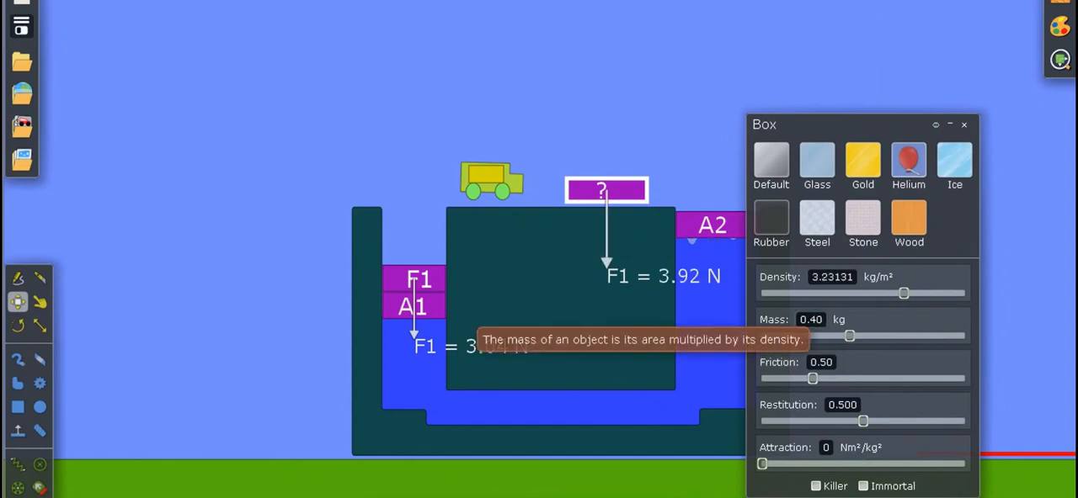
pyautogui.write('1')
pyautogui.press('Return')
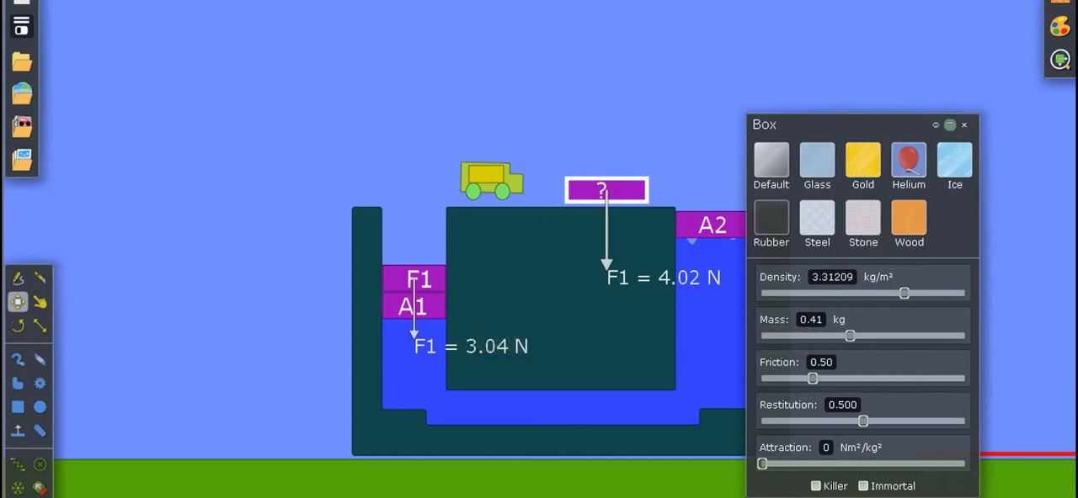
# Place the "?" block on top of piston A2 and run the simulation.
pyautogui.click(950, 124)
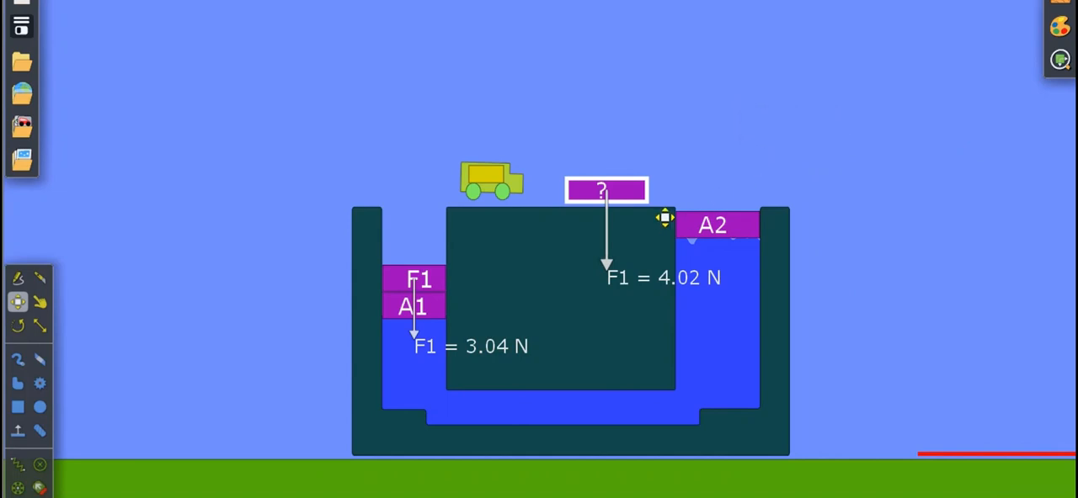
pyautogui.moveTo(660, 212); pyautogui.dragTo(771, 219)
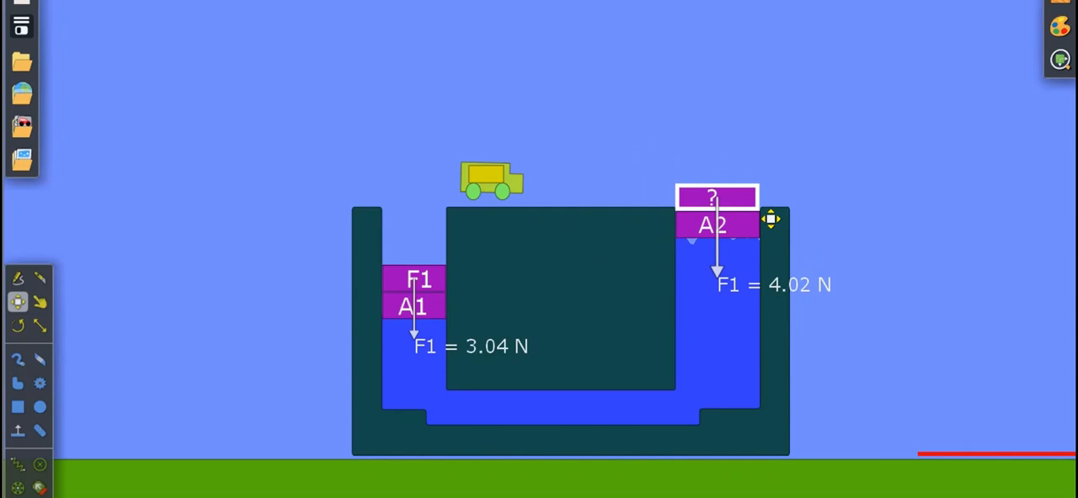
pyautogui.click(781, 187)
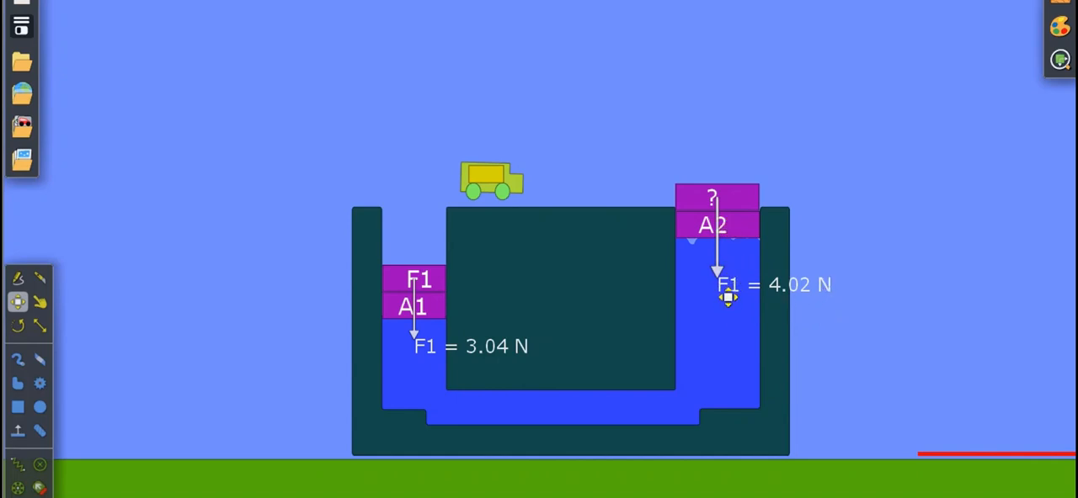
pyautogui.rightClick(751, 225)
pyautogui.click(660, 153)
pyautogui.press('space')
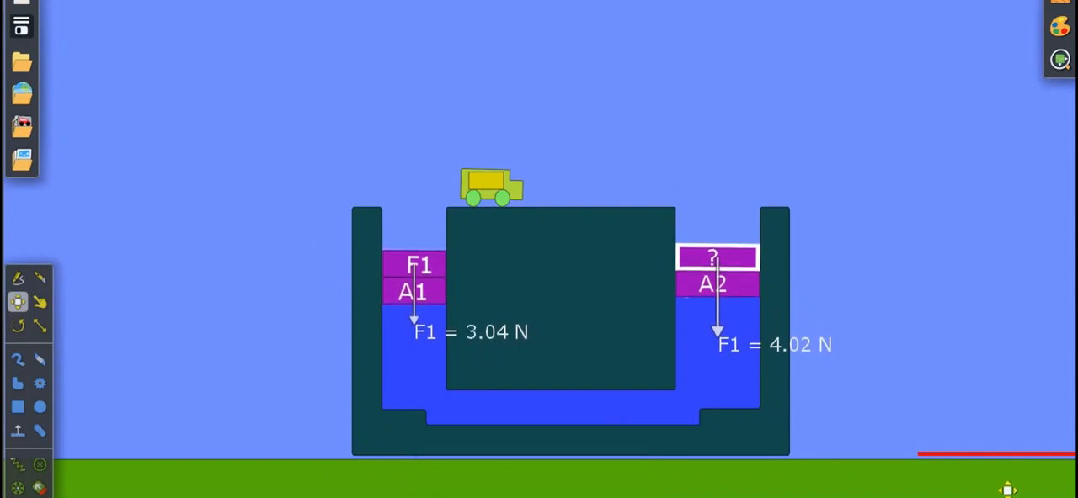
# Check the red line's collision layers and lay the line across the vessel at the undersides of both pistons.
pyautogui.moveTo(1008, 480); pyautogui.dragTo(510, 150)
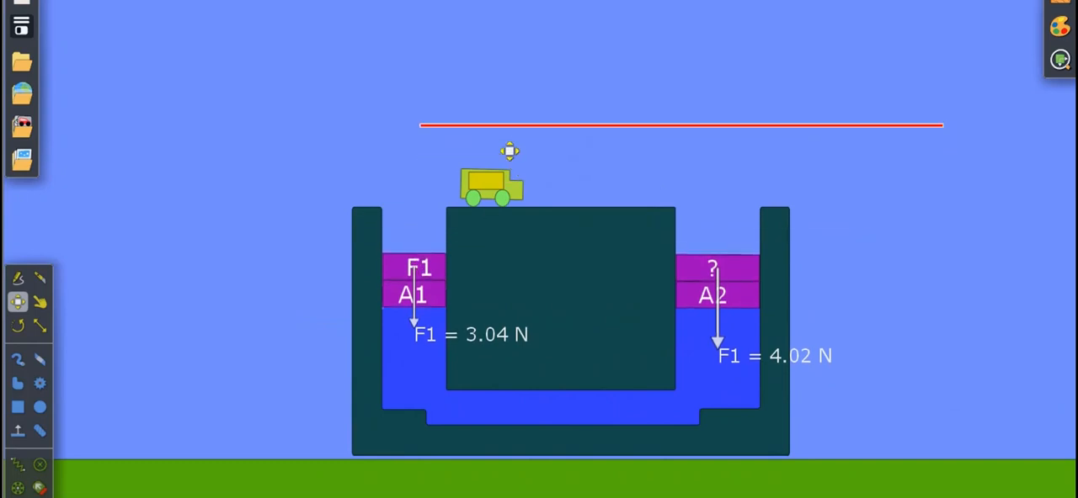
pyautogui.rightClick(510, 150)
pyautogui.moveTo(552, 417)
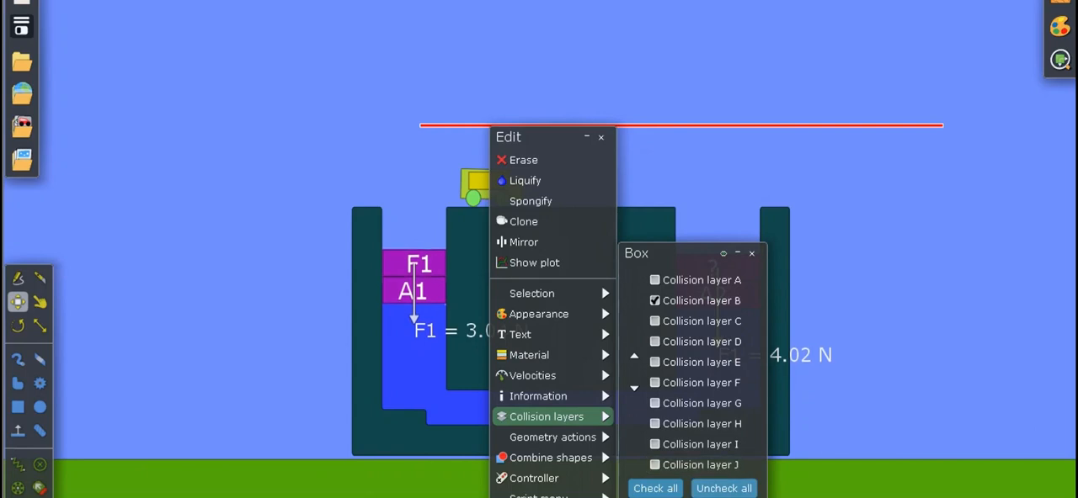
pyautogui.click(879, 270)
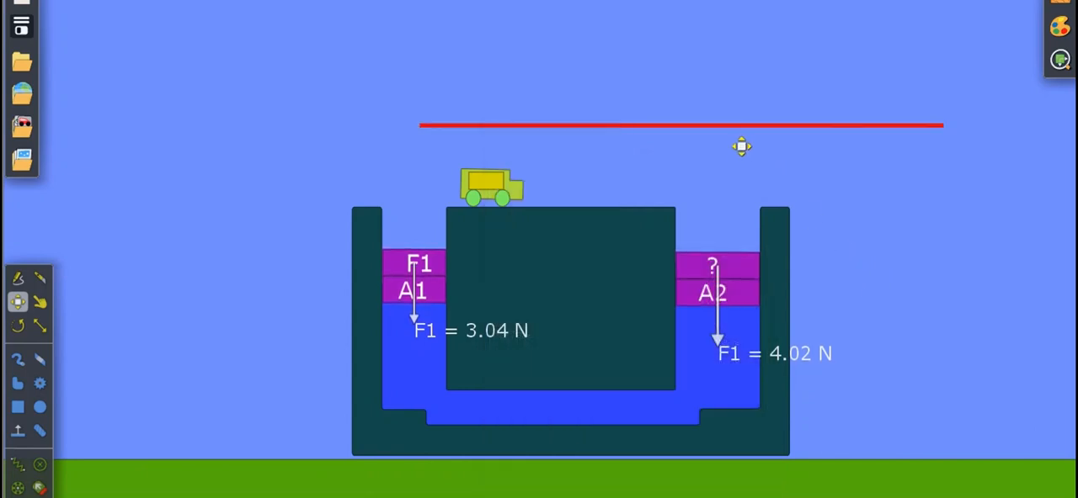
pyautogui.moveTo(735, 152); pyautogui.dragTo(636, 327)
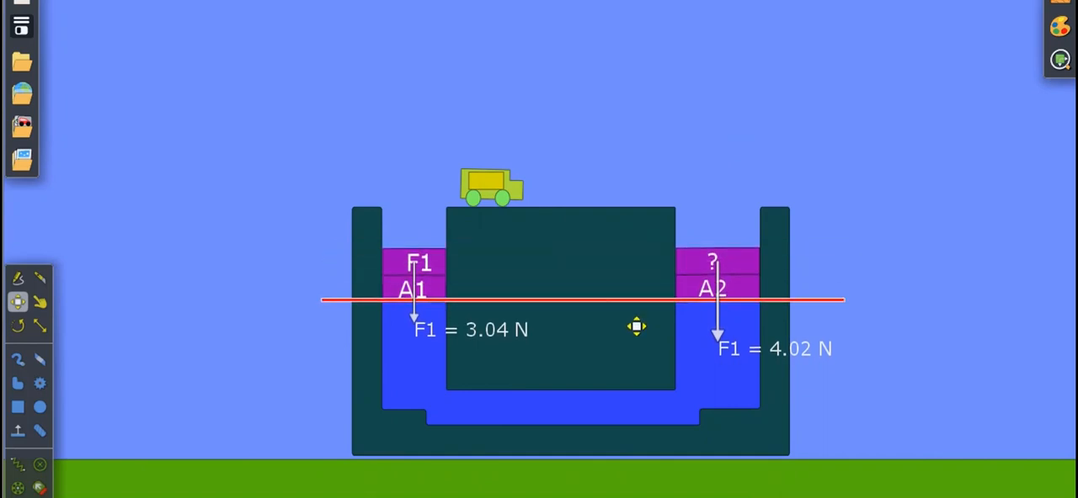
# Clear the red line away and raise piston A1, lifting the F1 block off and setting it back on the piston.
pyautogui.moveTo(633, 327); pyautogui.dragTo(797, 108)
pyautogui.moveTo(447, 283); pyautogui.dragTo(637, 183)
pyautogui.moveTo(448, 301); pyautogui.dragTo(443, 222)
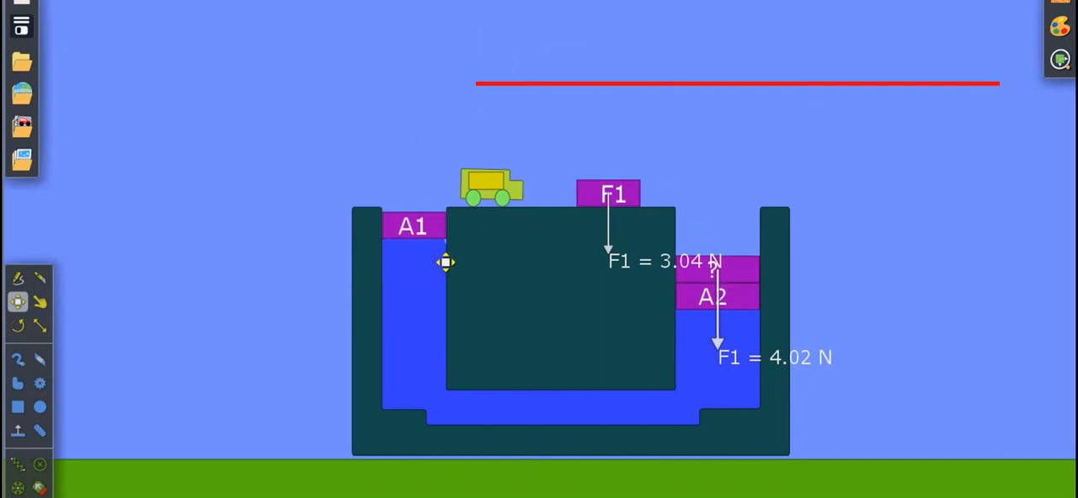
pyautogui.click(627, 203)
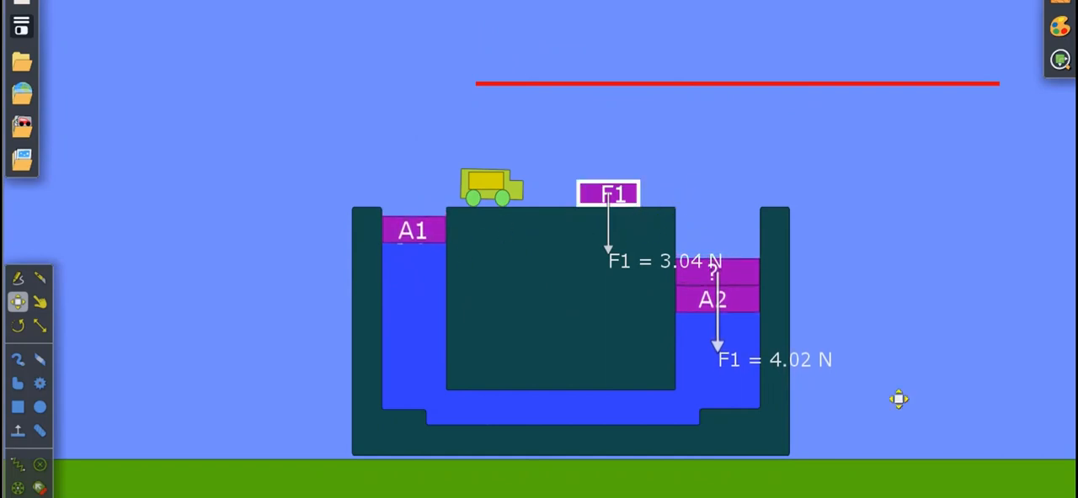
pyautogui.moveTo(652, 208); pyautogui.dragTo(455, 208)
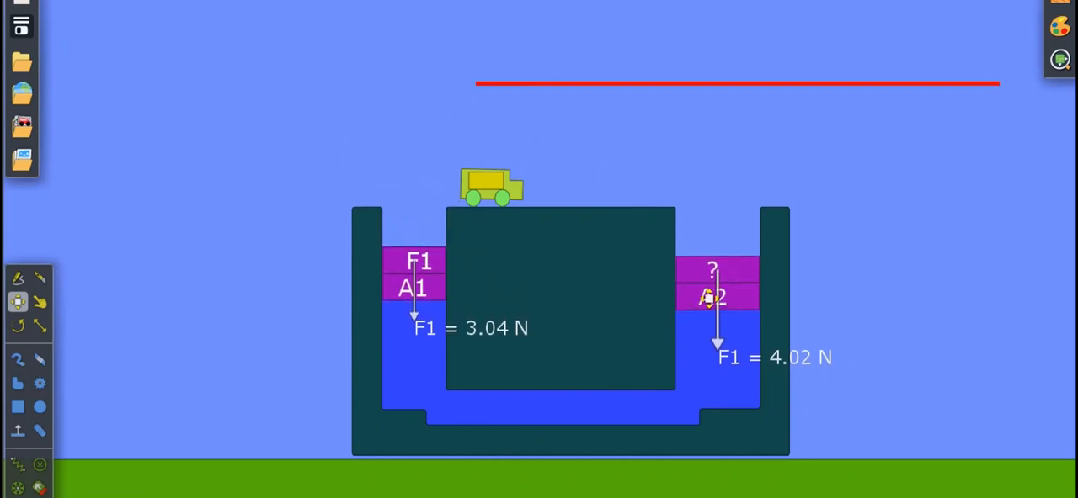
# Lay the red line horizontally across the vessel at the undersides of pistons A1 and A2 to compare their levels.
pyautogui.scroll(5, 711, 299)
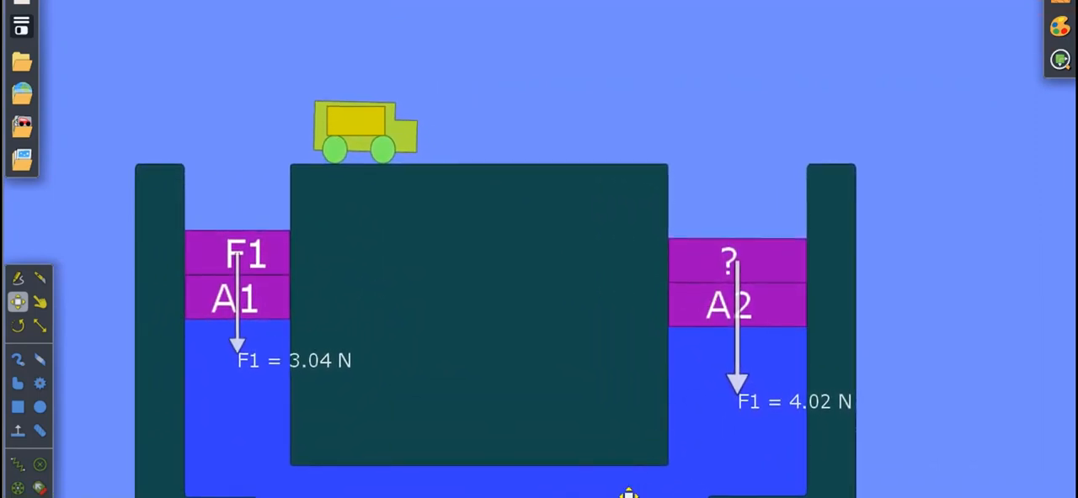
pyautogui.scroll(-1, 781, 112)
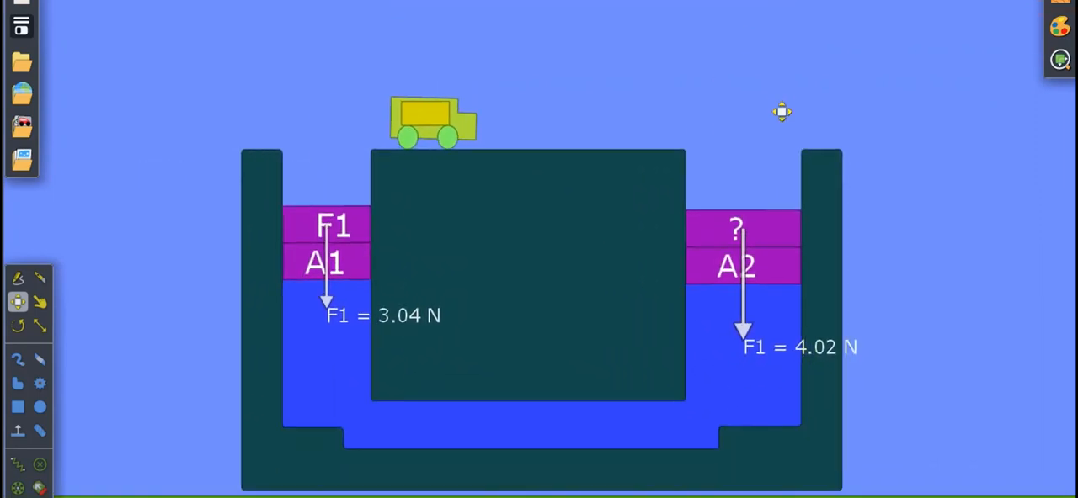
pyautogui.moveTo(790, 20); pyautogui.dragTo(584, 279)
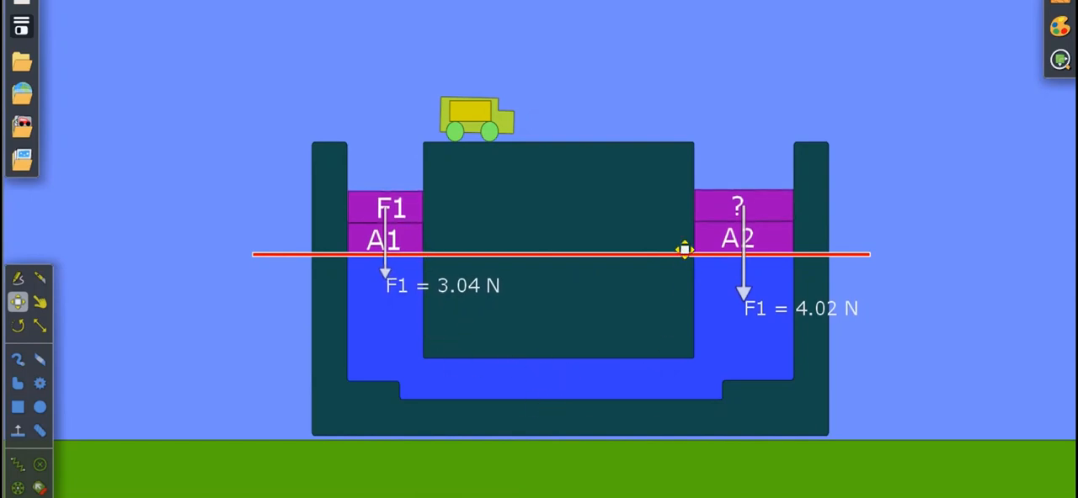
pyautogui.click(745, 250)
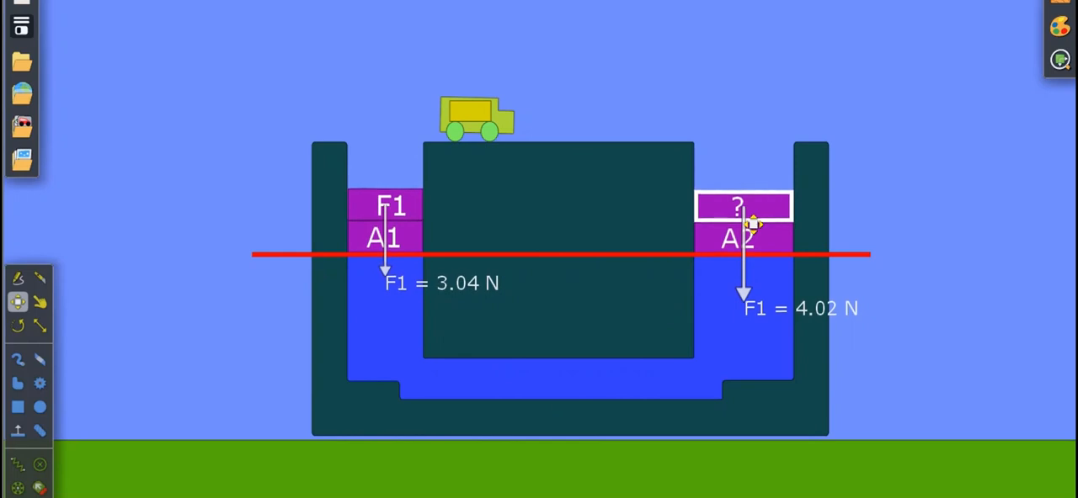
pyautogui.click(778, 252)
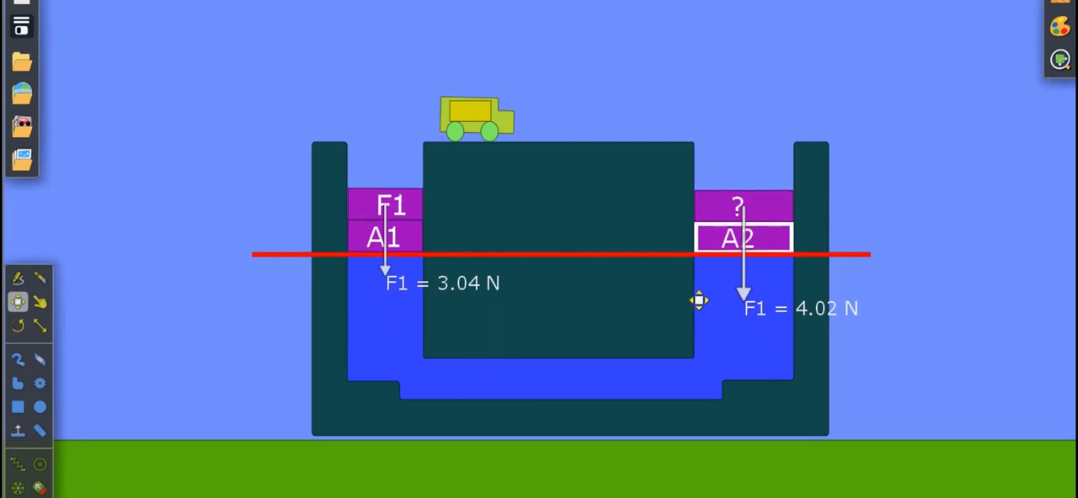
pyautogui.moveTo(575, 255)
pyautogui.mouseDown()
pyautogui.moveTo(576, 496)
pyautogui.moveTo(692, 125)
pyautogui.moveTo(564, 245)
pyautogui.mouseUp()
pyautogui.scroll(-1, 576, 497)
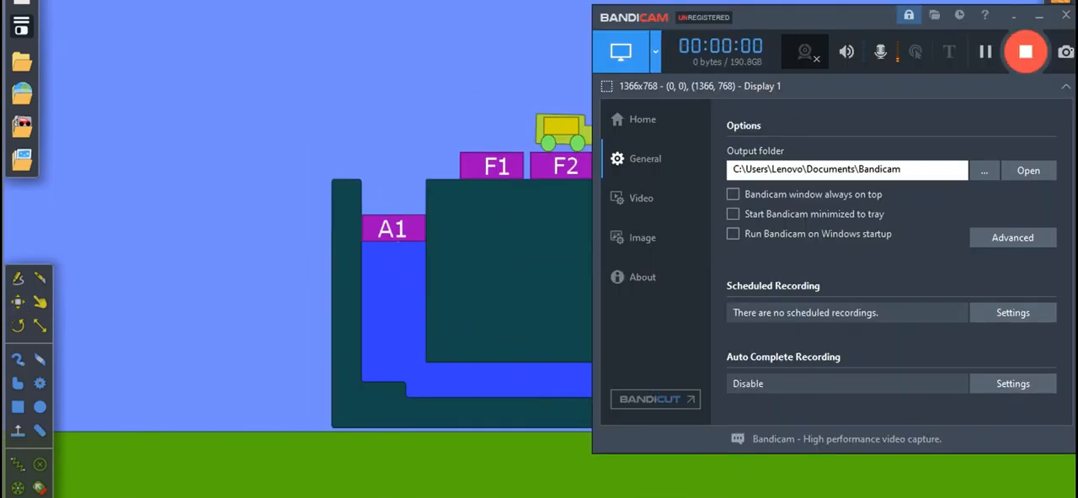
# Minimize the Bandicam window covering the scene and change the F1 block's text to "?".
pyautogui.moveTo(865, 23); pyautogui.dragTo(649, 210)
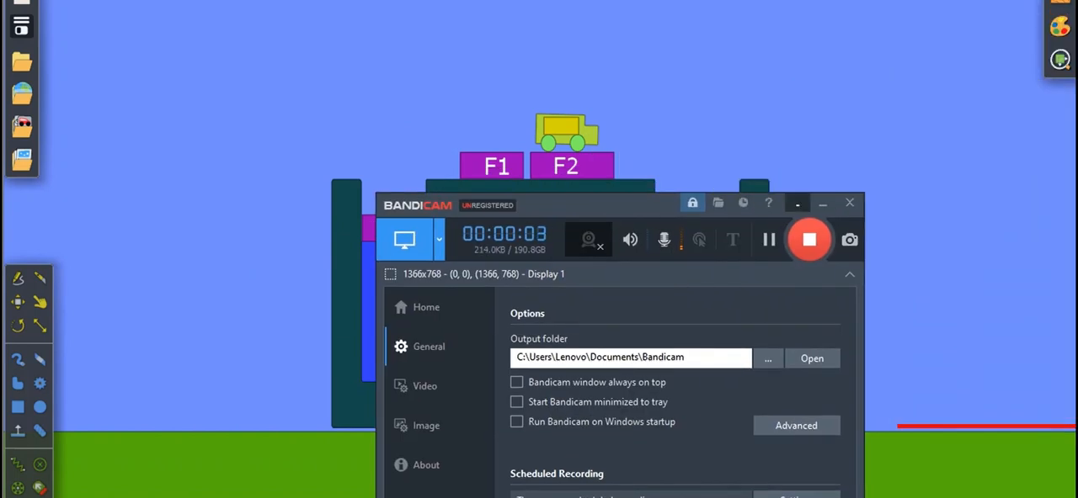
pyautogui.click(797, 204)
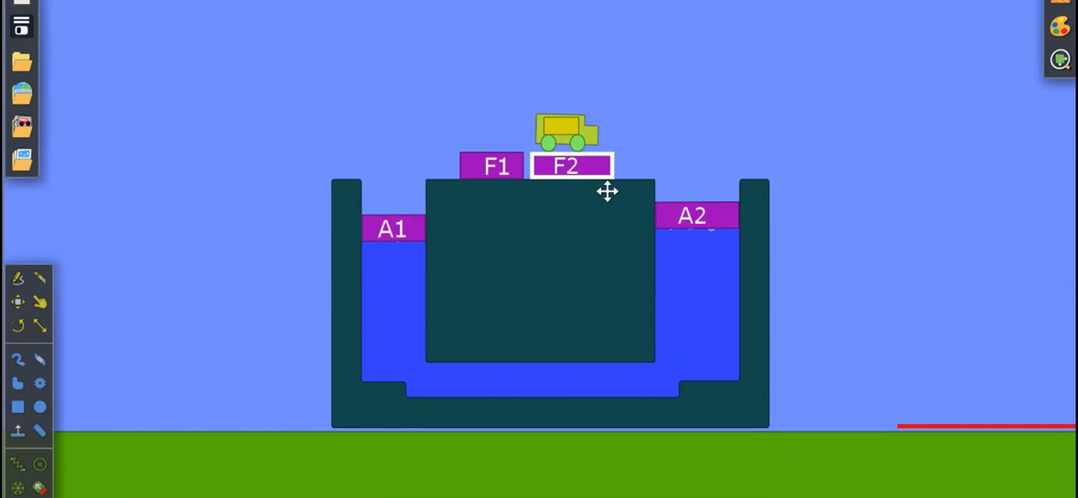
pyautogui.rightClick(524, 187)
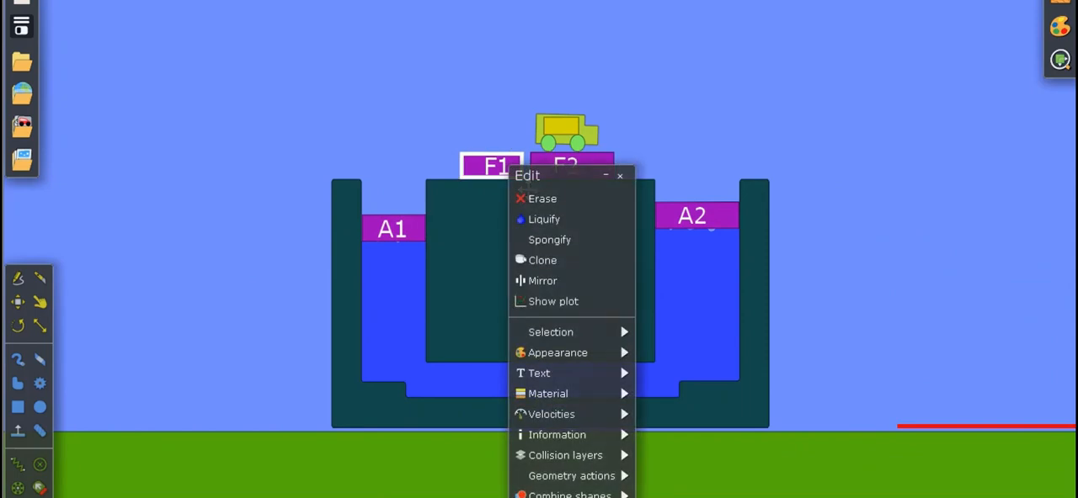
pyautogui.moveTo(547, 373)
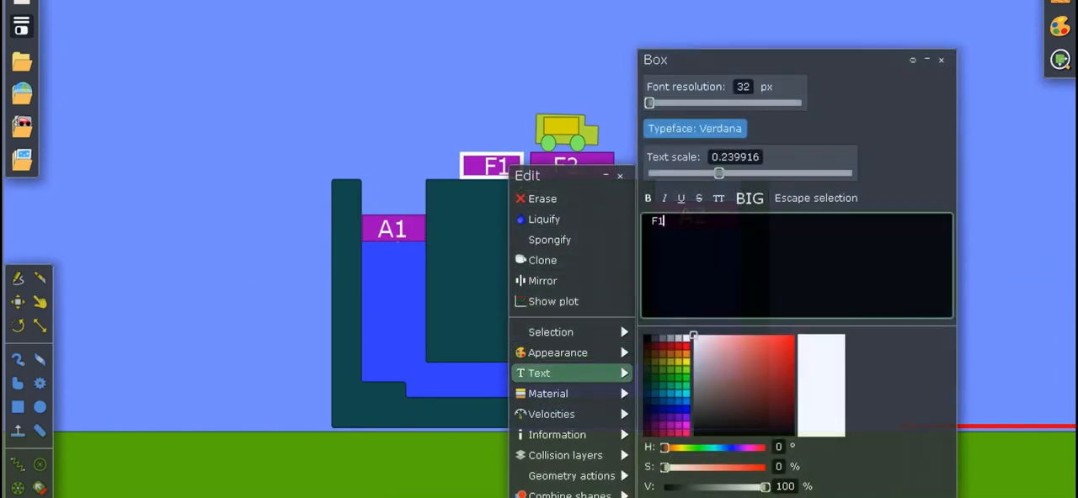
pyautogui.press('BackSpace')
pyautogui.press('BackSpace')
pyautogui.write('?')
pyautogui.click(606, 106)
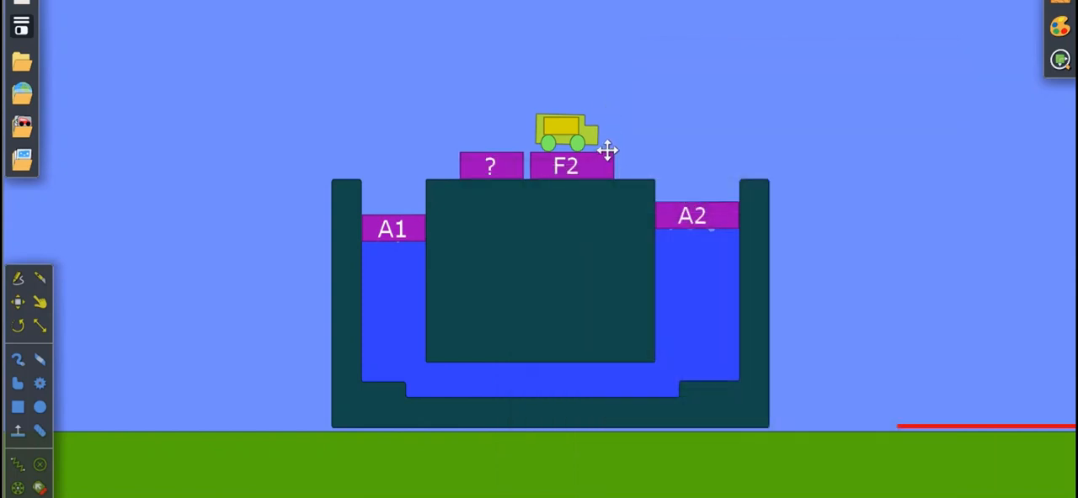
pyautogui.click(596, 157)
pyautogui.click(613, 160)
pyautogui.click(618, 198)
pyautogui.click(597, 139)
pyautogui.click(602, 150)
pyautogui.rightClick(602, 151)
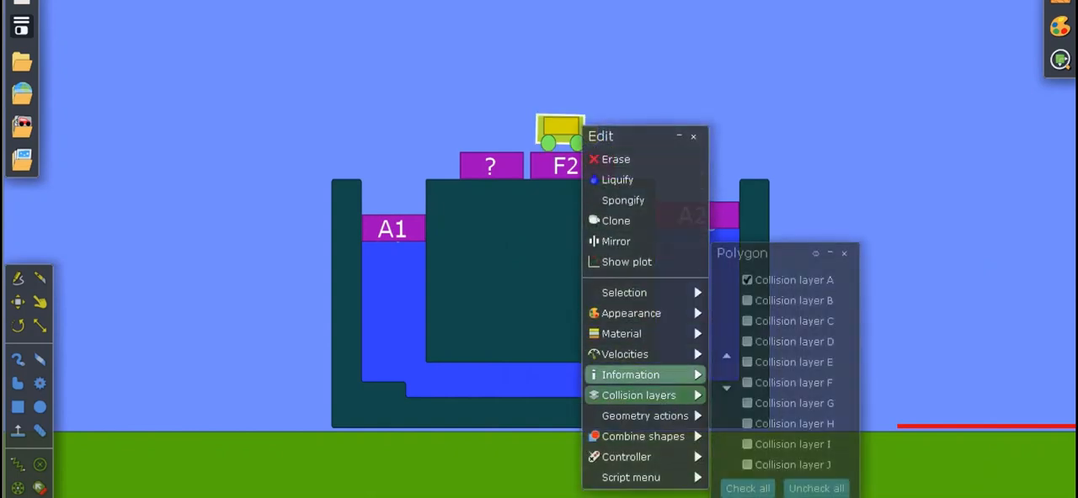
pyautogui.moveTo(625, 354)
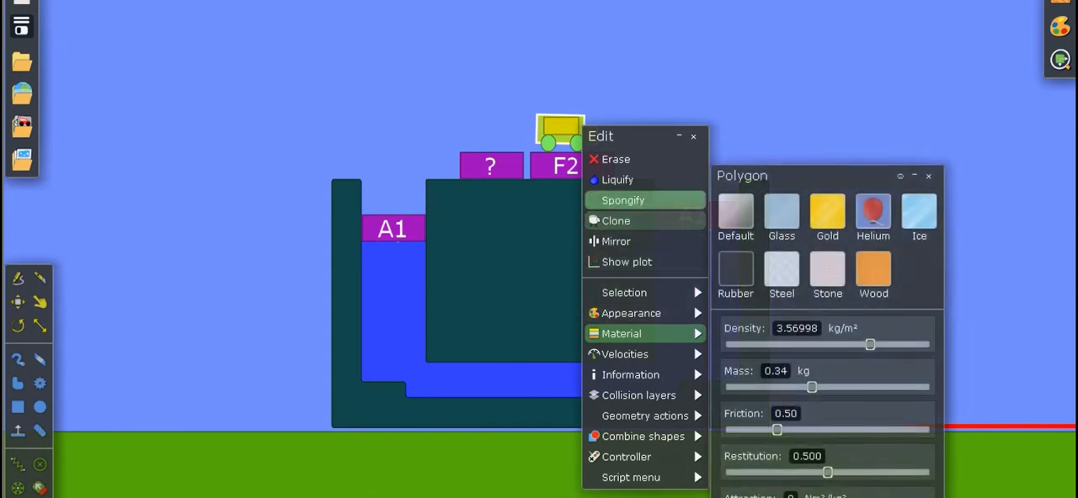
pyautogui.click(579, 150)
# Label the yellow box on the truck "F2".
pyautogui.rightClick(579, 150)
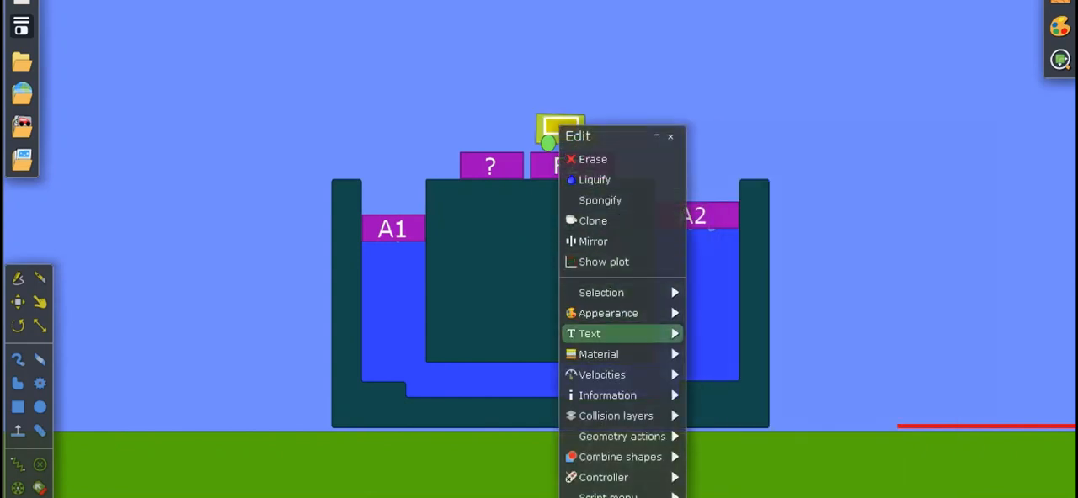
pyautogui.moveTo(623, 333)
pyautogui.write('F2')
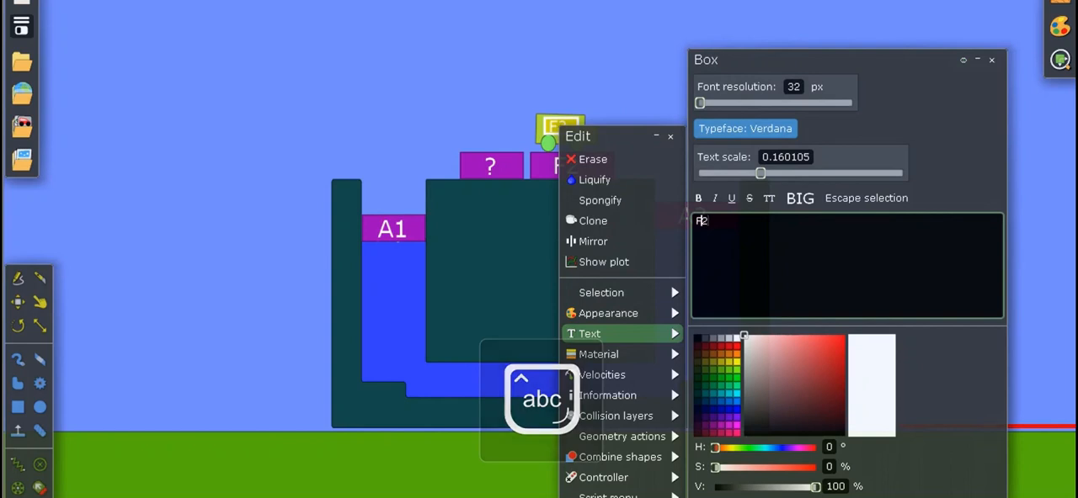
pyautogui.click(745, 40)
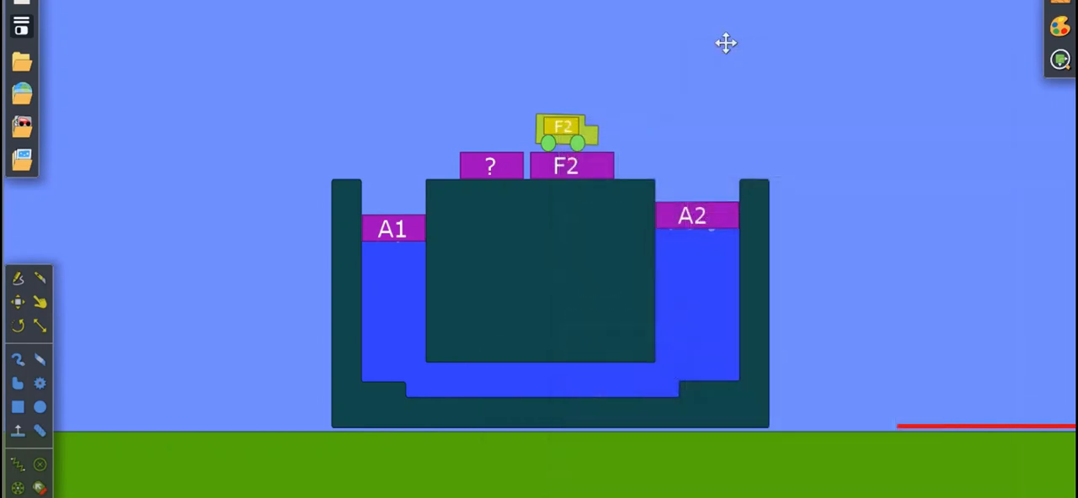
# View the object information of piston A2, including its area.
pyautogui.rightClick(611, 158)
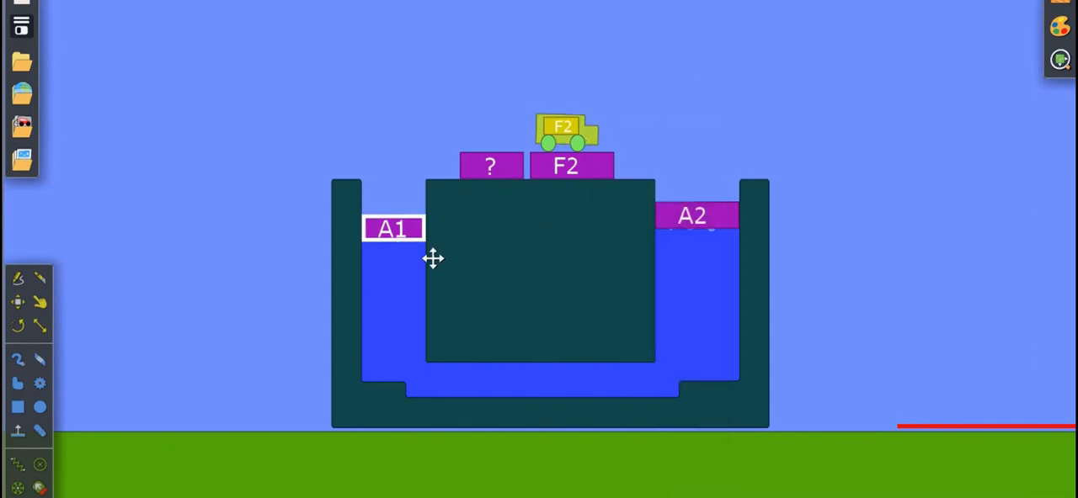
pyautogui.rightClick(692, 238)
pyautogui.moveTo(722, 434)
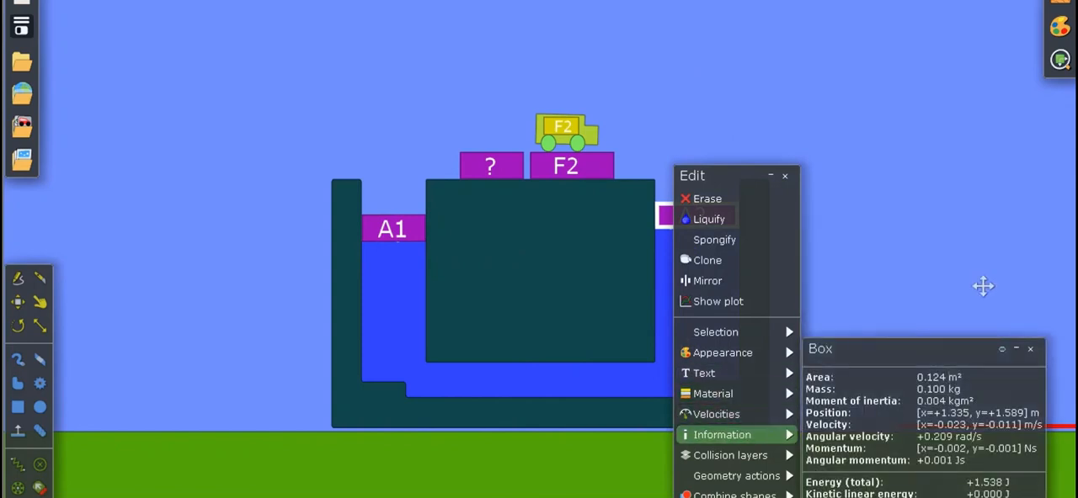
# Turn on the force arrow for the truck body and move its edit window clear of the truck.
pyautogui.rightClick(617, 163)
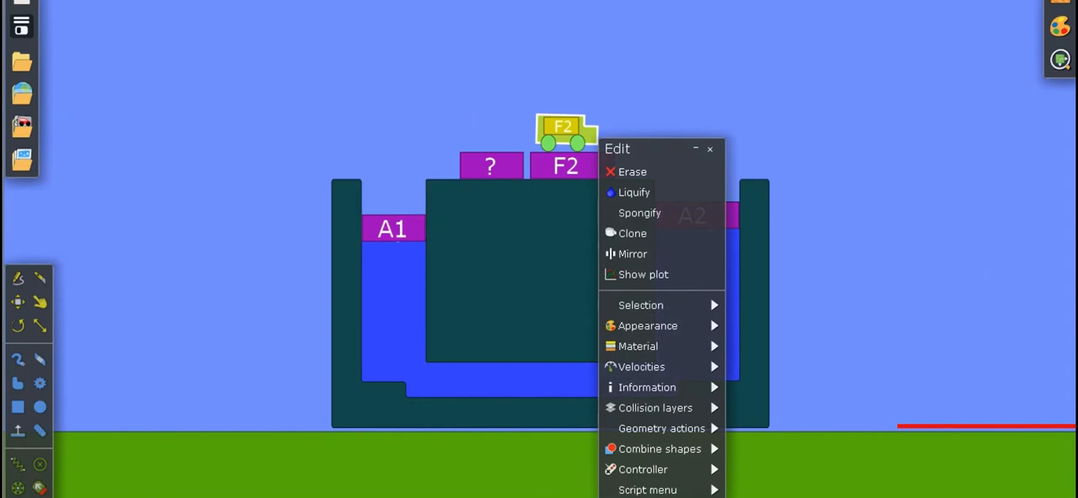
pyautogui.press('super')
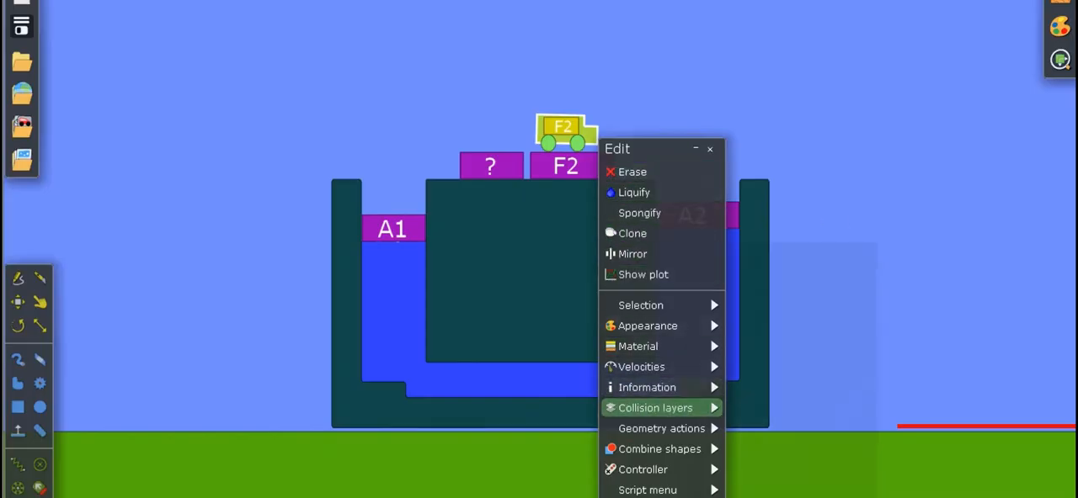
pyautogui.moveTo(638, 346)
pyautogui.moveTo(641, 367)
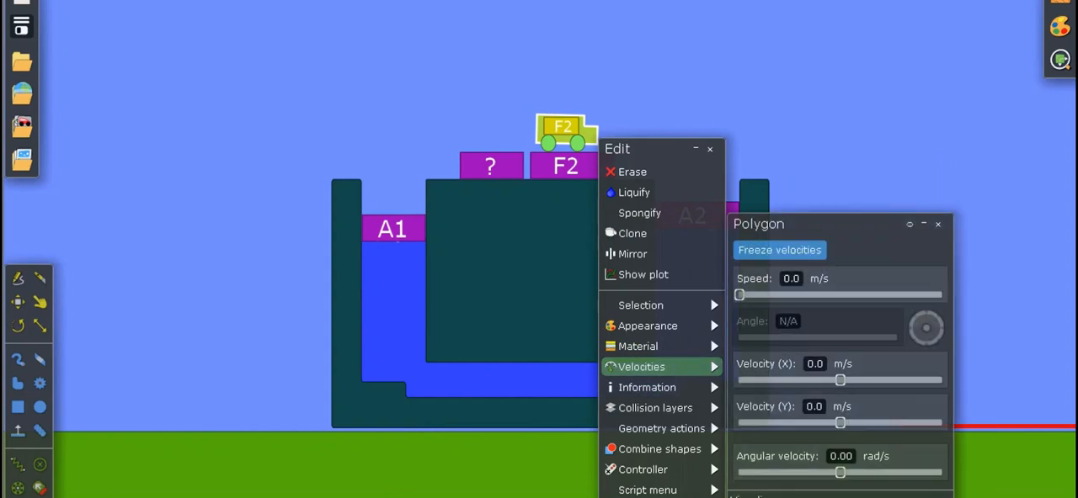
pyautogui.click(744, 497)
pyautogui.moveTo(650, 149); pyautogui.dragTo(791, 97)
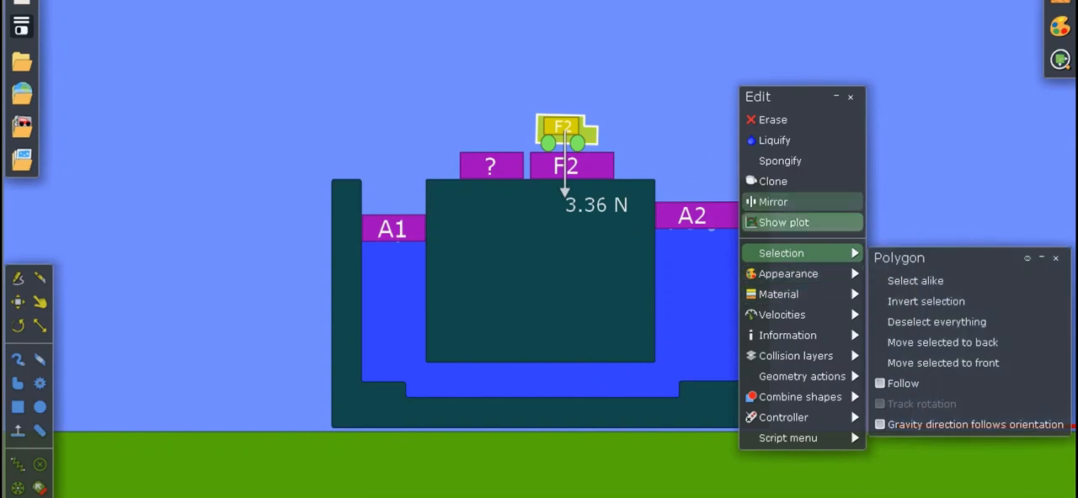
# Open the truck body's material properties and move them clear of the truck and container.
pyautogui.moveTo(787, 274)
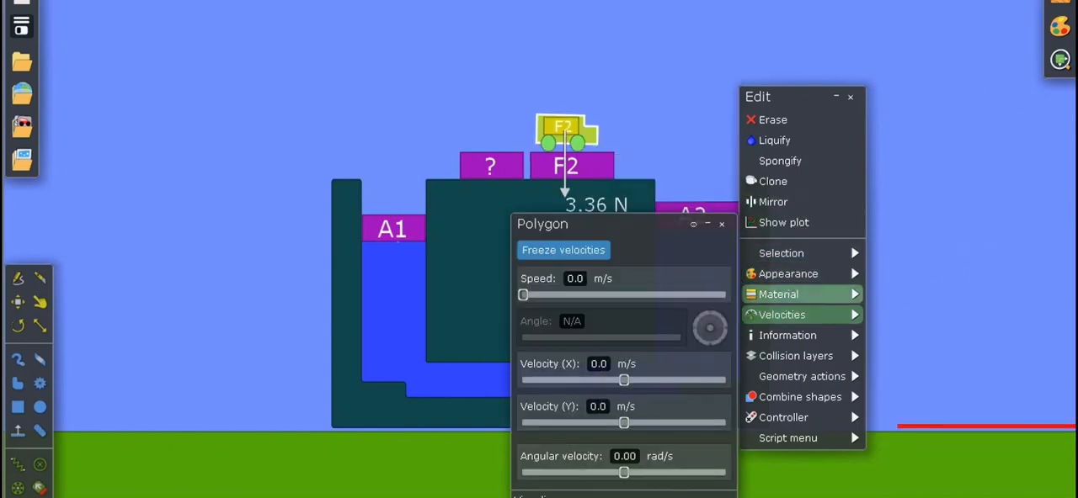
pyautogui.click(783, 295)
pyautogui.click(783, 295)
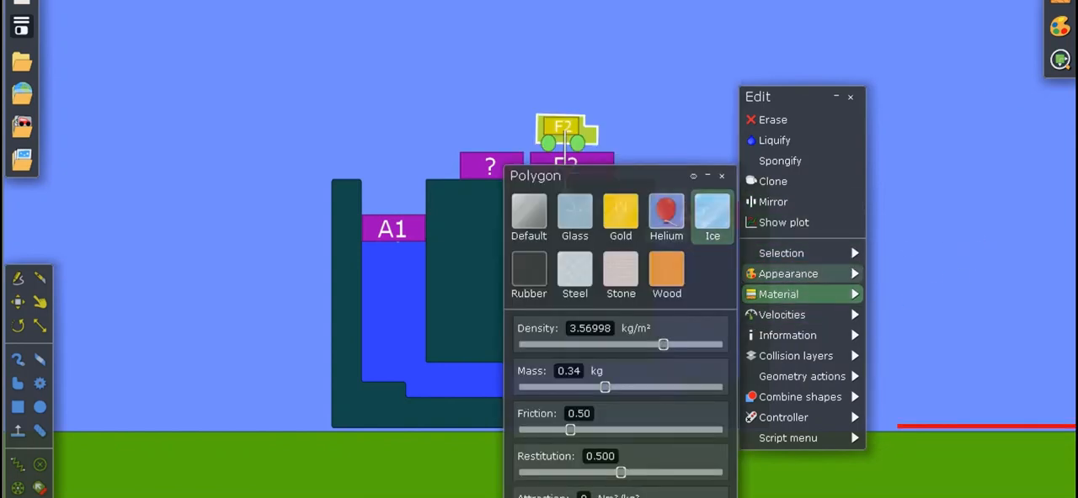
pyautogui.moveTo(582, 174); pyautogui.dragTo(832, 136)
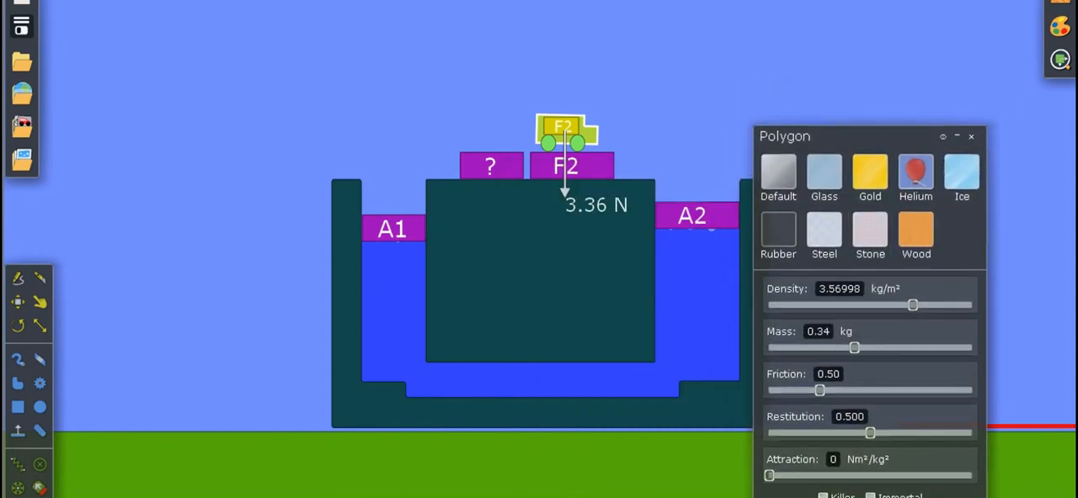
# Set the truck body's mass to 0.44 kg, undoing the accidental removal of the body.
pyautogui.click(819, 331)
pyautogui.press('BackSpace')
pyautogui.press('BackSpace')
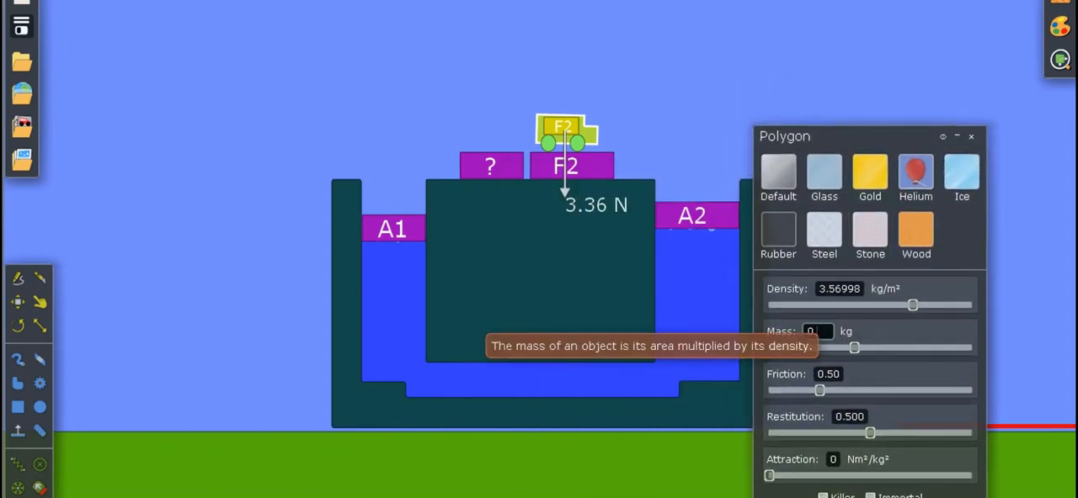
pyautogui.write('44')
pyautogui.press('Return')
pyautogui.click(528, 130)
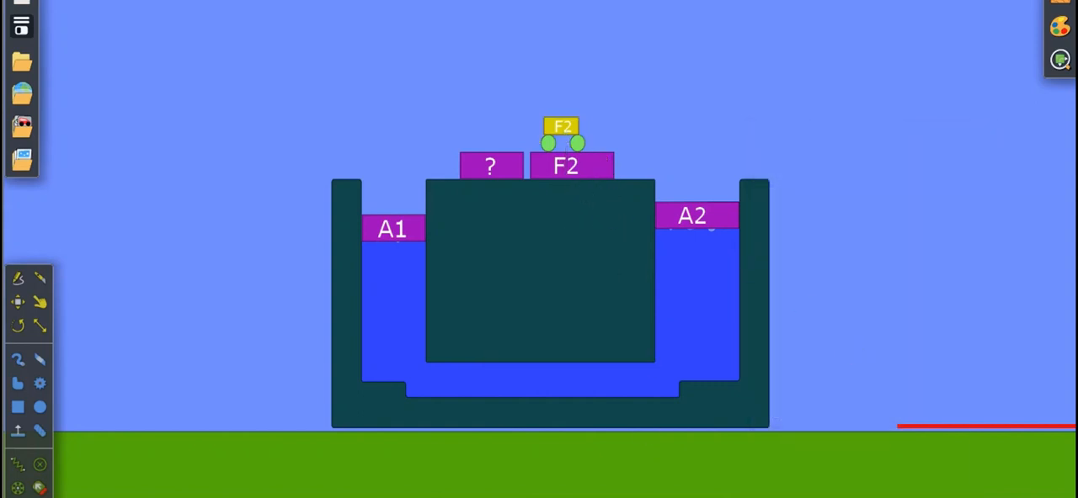
pyautogui.hotkey('ctrl', 'z')
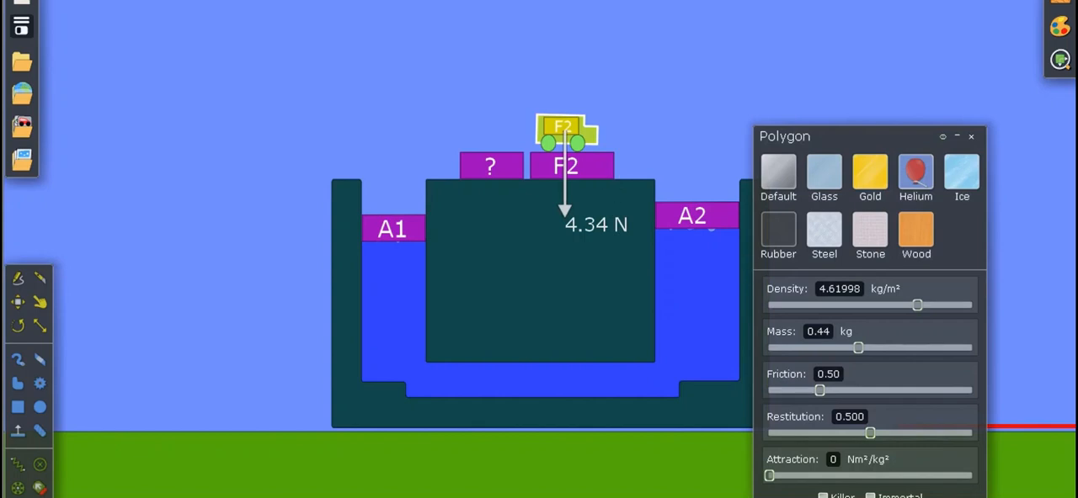
# Set the truck body's mass to 0.45 kg and collapse its material properties.
pyautogui.click(824, 331)
pyautogui.press('BackSpace')
pyautogui.write('5')
pyautogui.press('Return')
pyautogui.click(956, 136)
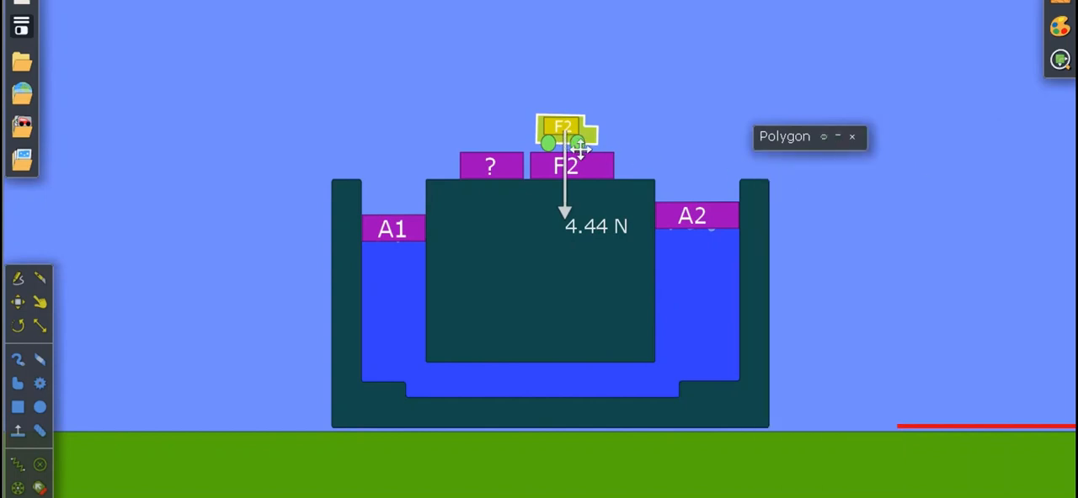
# Check the material properties of the "?" block and close the truck body's material properties.
pyautogui.rightClick(508, 198)
pyautogui.moveTo(530, 389)
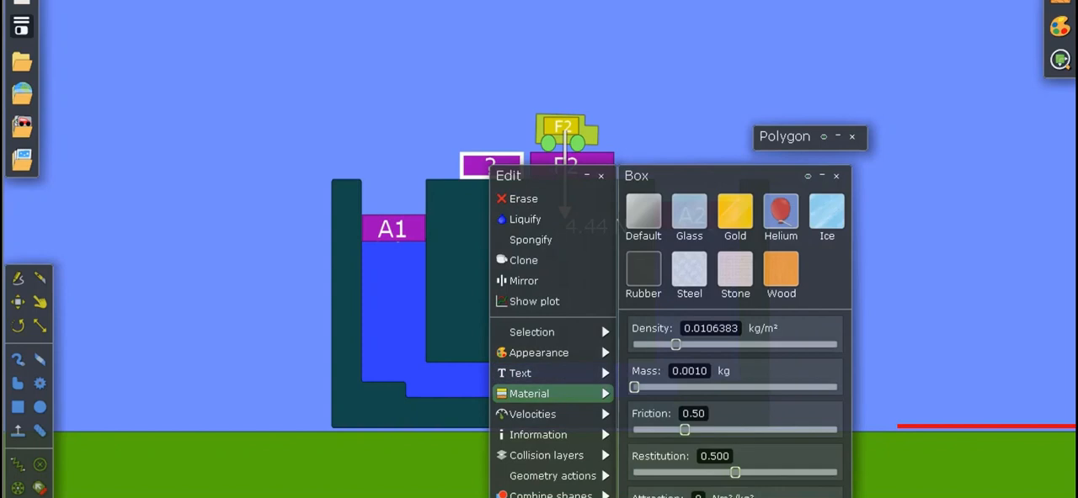
pyautogui.click(714, 123)
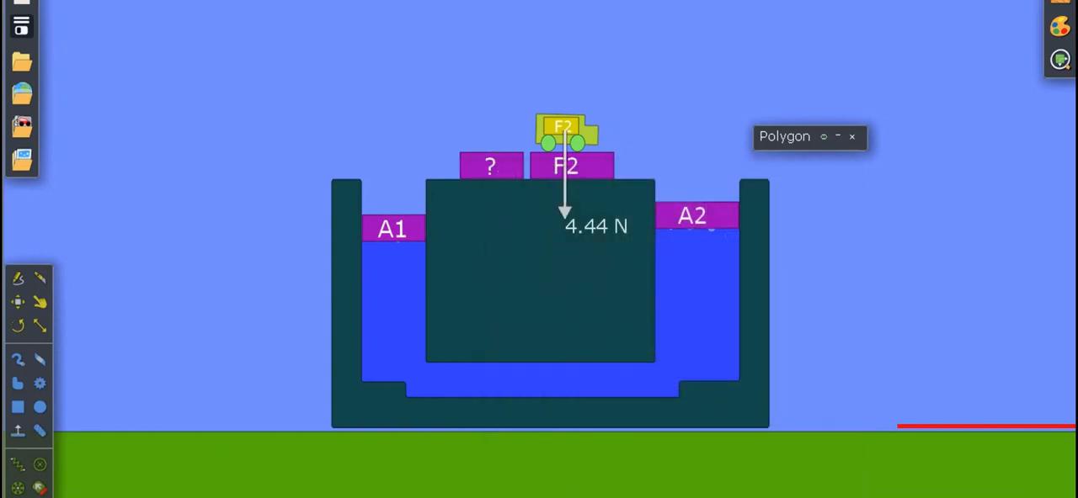
pyautogui.click(837, 137)
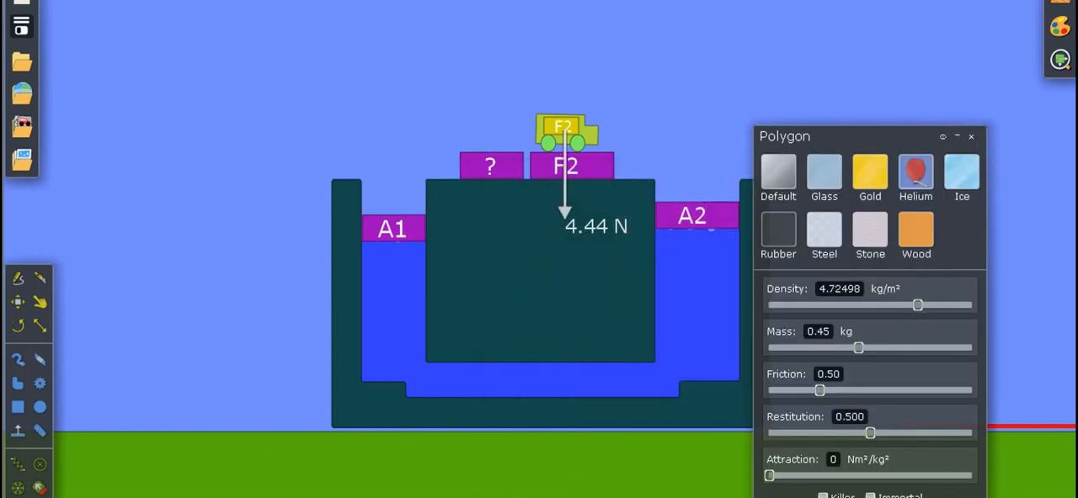
pyautogui.click(971, 137)
pyautogui.click(596, 141)
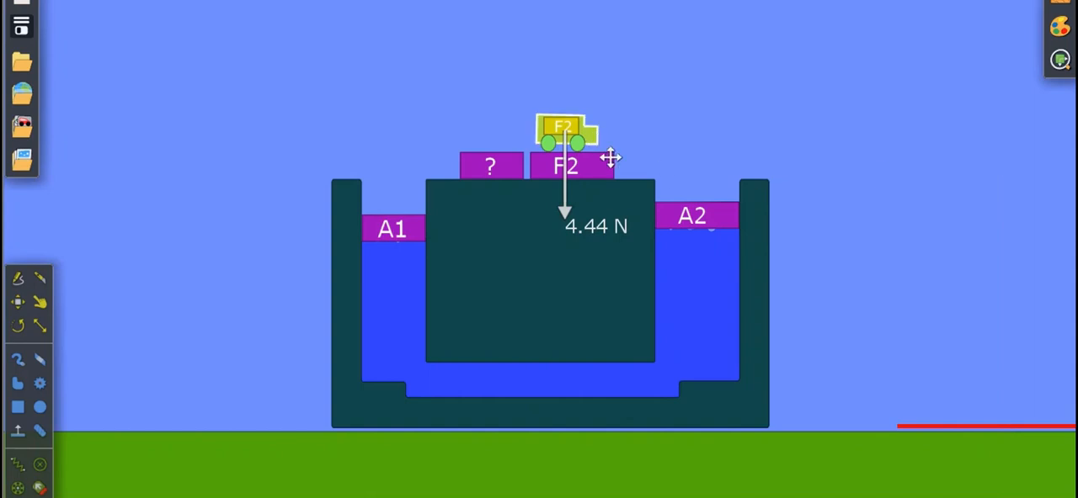
# Place the "?" block on piston A1 and the truck on piston A2, and run the simulation.
pyautogui.moveTo(498, 170); pyautogui.dragTo(438, 253)
pyautogui.click(17, 302)
pyautogui.click(710, 118)
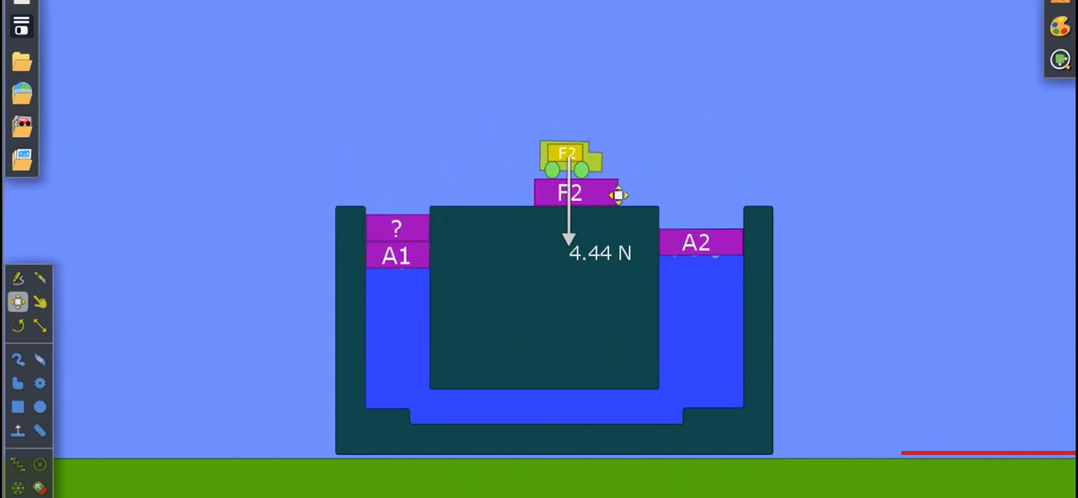
pyautogui.moveTo(618, 195); pyautogui.dragTo(749, 243)
pyautogui.click(746, 200)
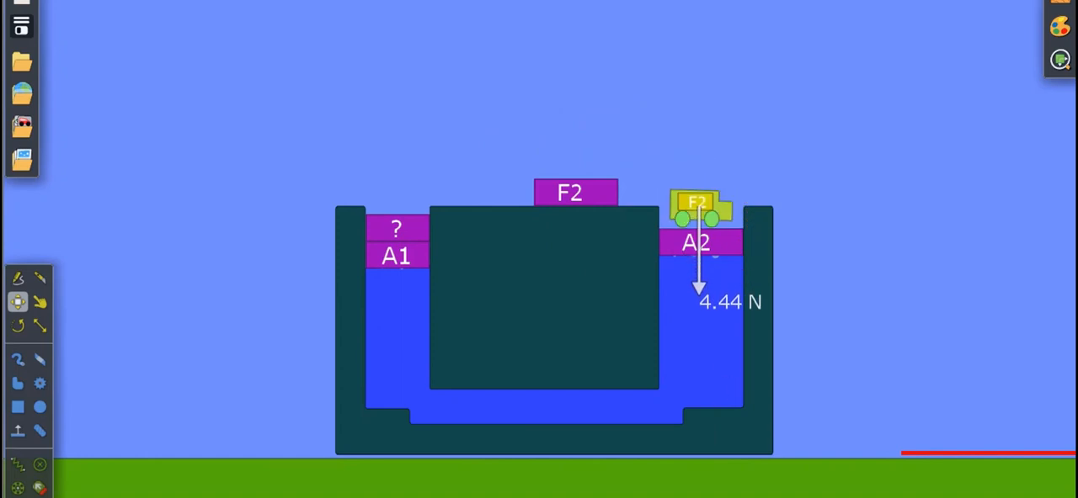
pyautogui.moveTo(528, 496)
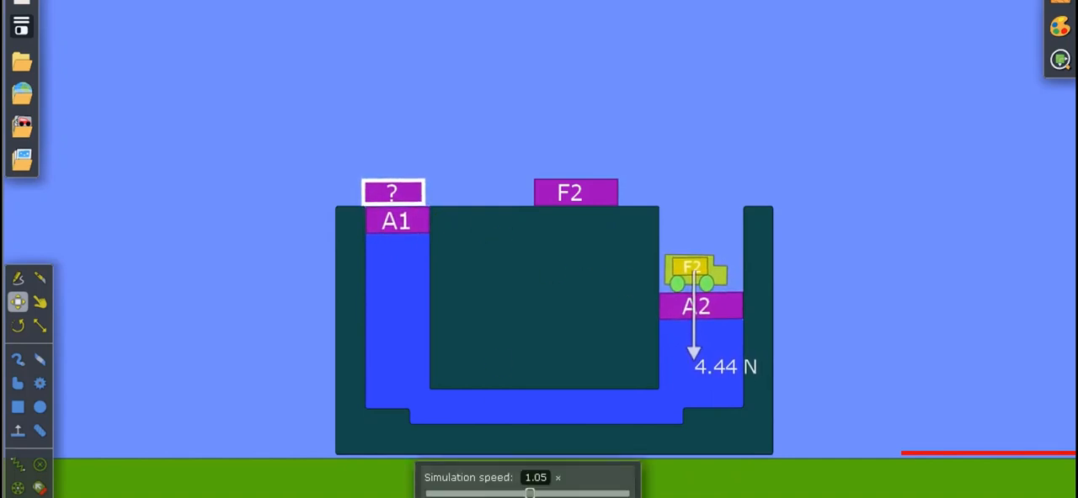
# Switch to the PowerPoint slide to check the second problem's F1 solution and return to the hydraulic scene.
pyautogui.press('super')
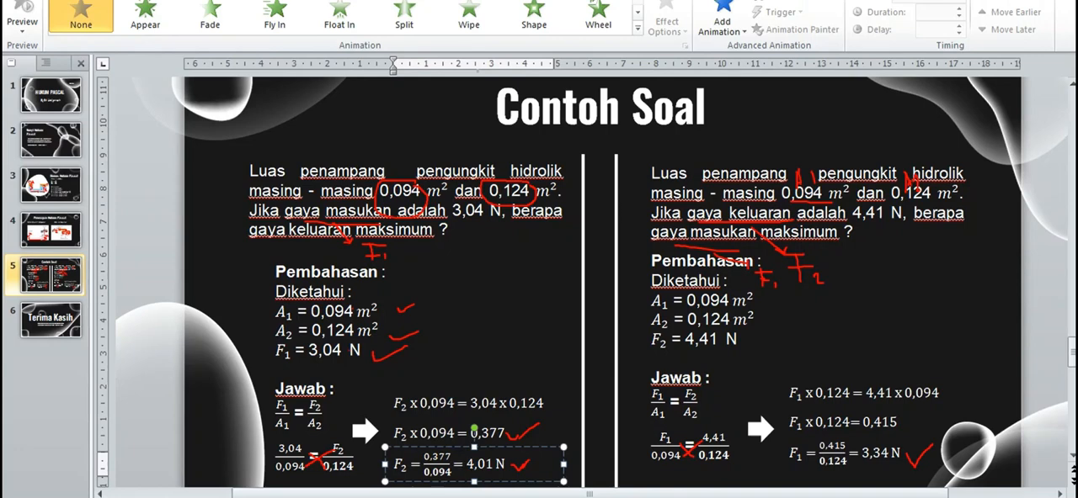
pyautogui.doubleClick(798, 457)
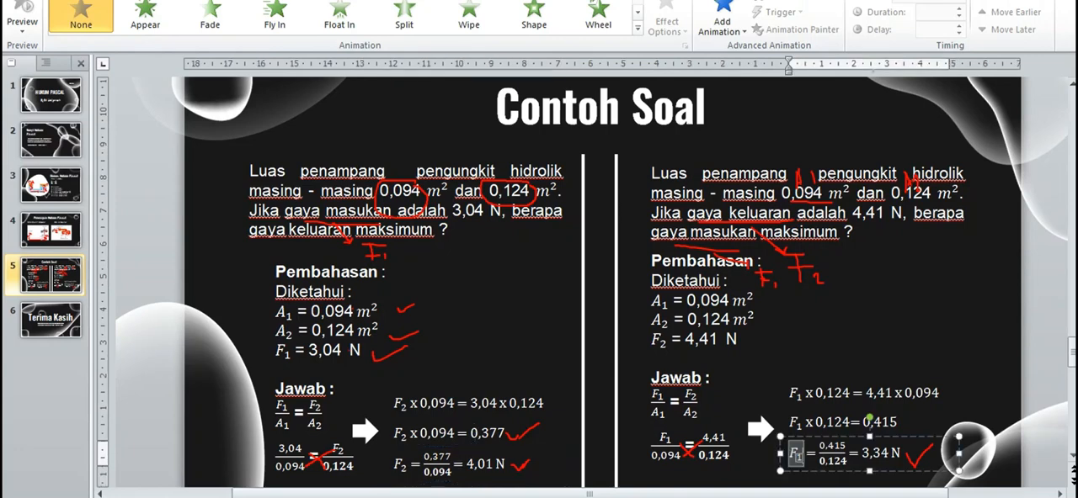
pyautogui.click(700, 353)
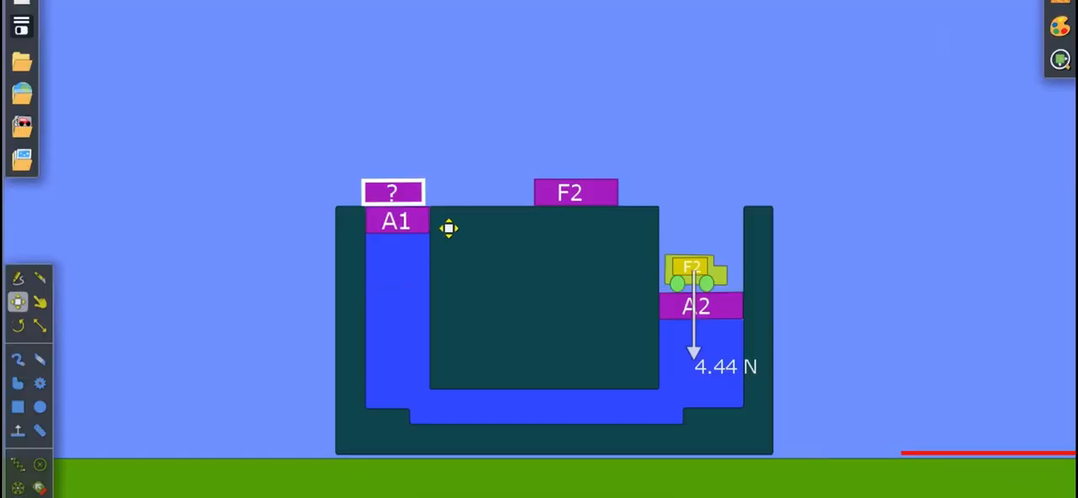
# Set the "?" block's mass to 0.35 kg after trying 0.34 kg, and close its edit windows.
pyautogui.rightClick(430, 218)
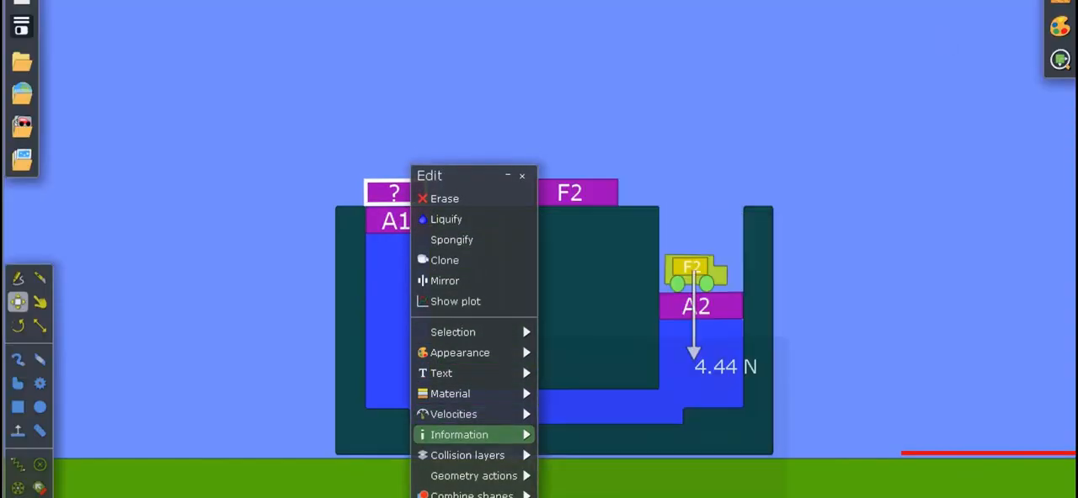
pyautogui.moveTo(454, 414)
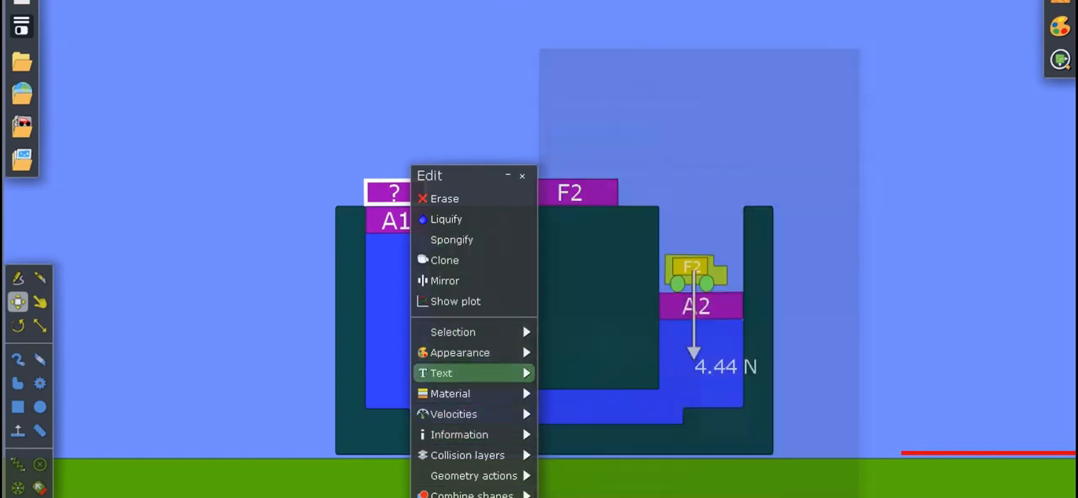
pyautogui.moveTo(471, 394)
pyautogui.click(628, 371)
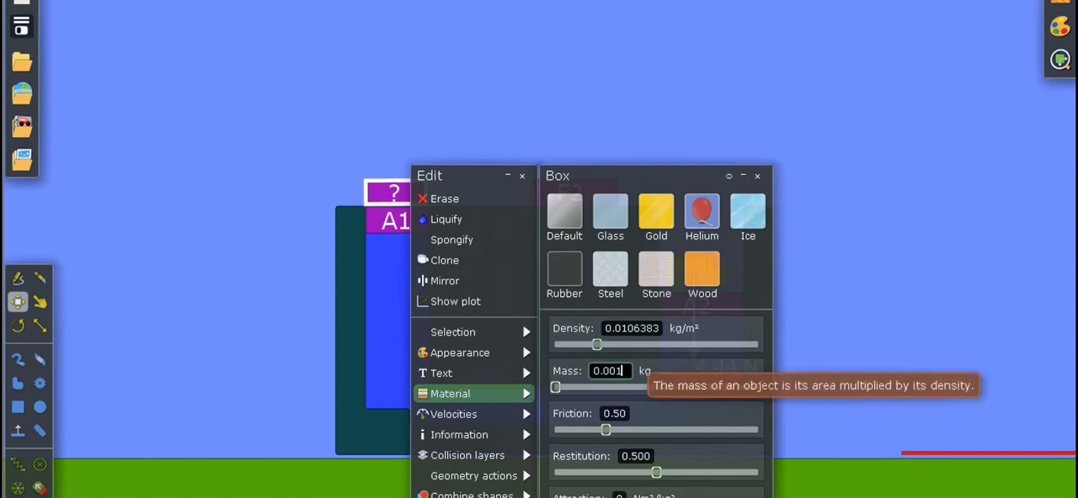
pyautogui.write('0.34')
pyautogui.press('Return')
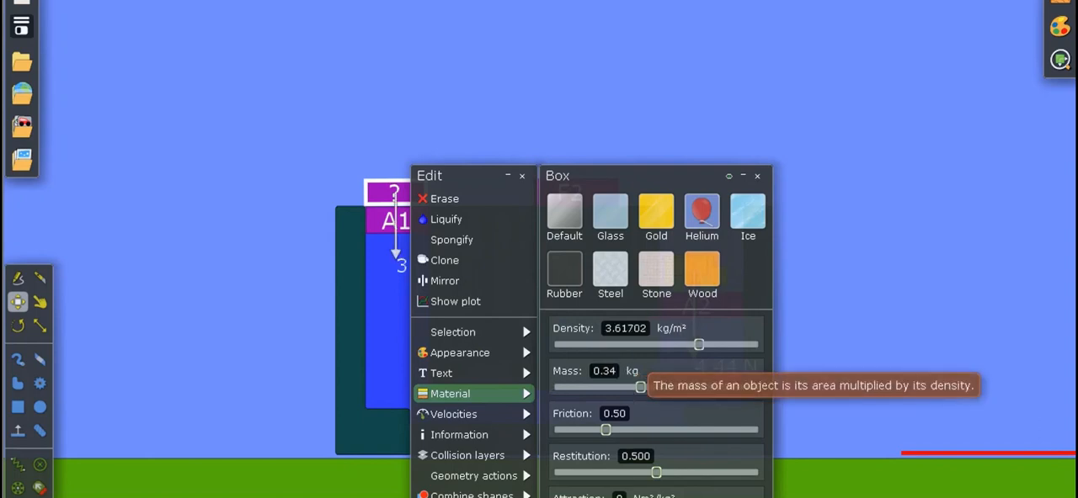
pyautogui.moveTo(468, 176); pyautogui.dragTo(579, 141)
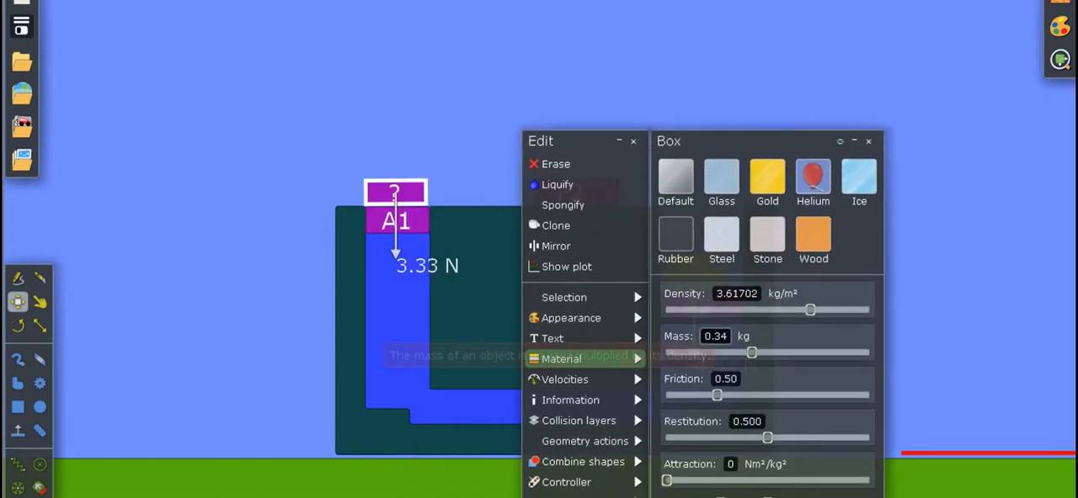
pyautogui.press('Return')
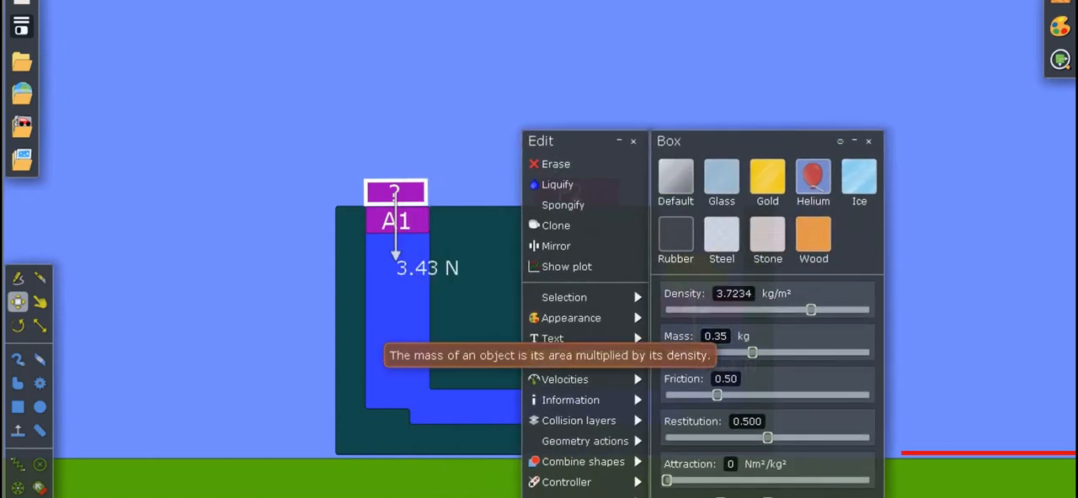
pyautogui.click(854, 141)
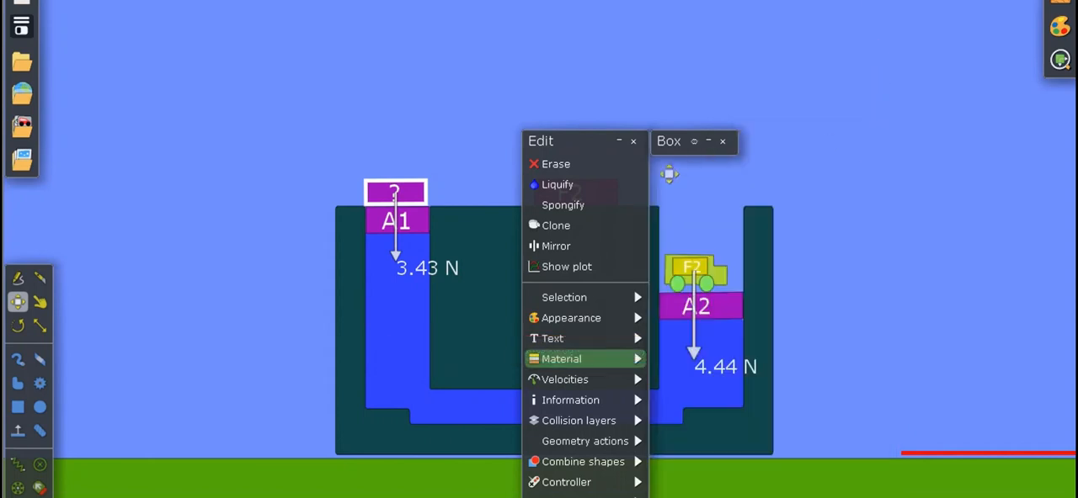
pyautogui.click(633, 142)
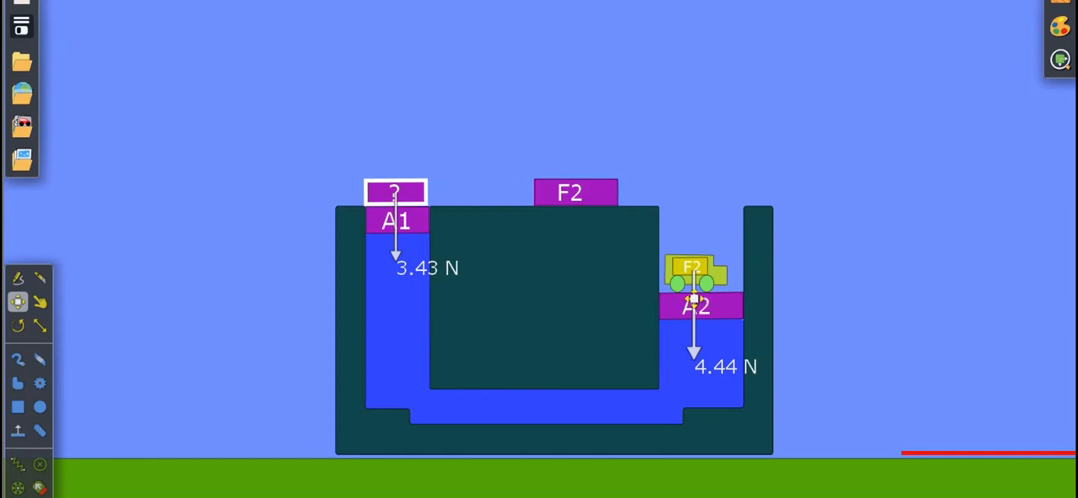
# Run the simulation with both pistons loaded and undo back to the starting positions.
pyautogui.click(697, 290)
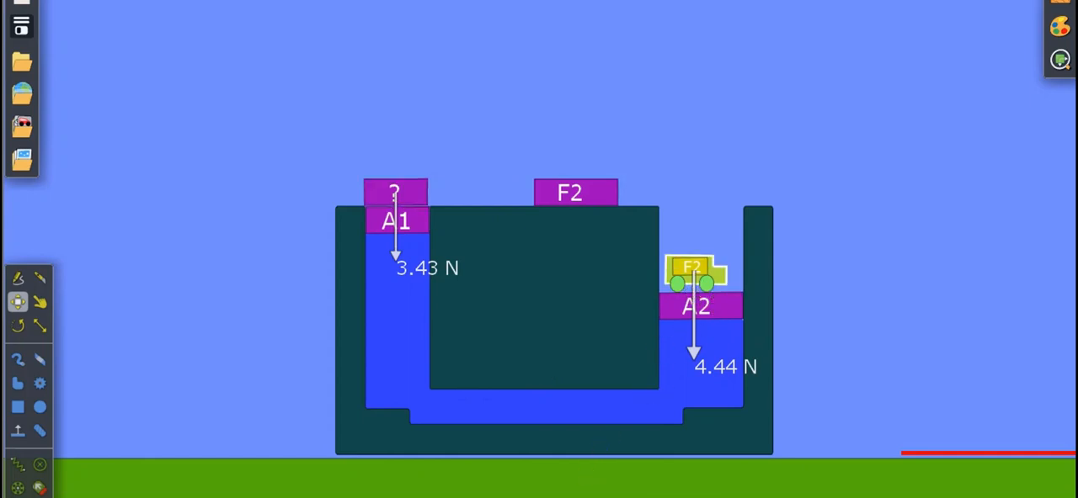
pyautogui.press('space')
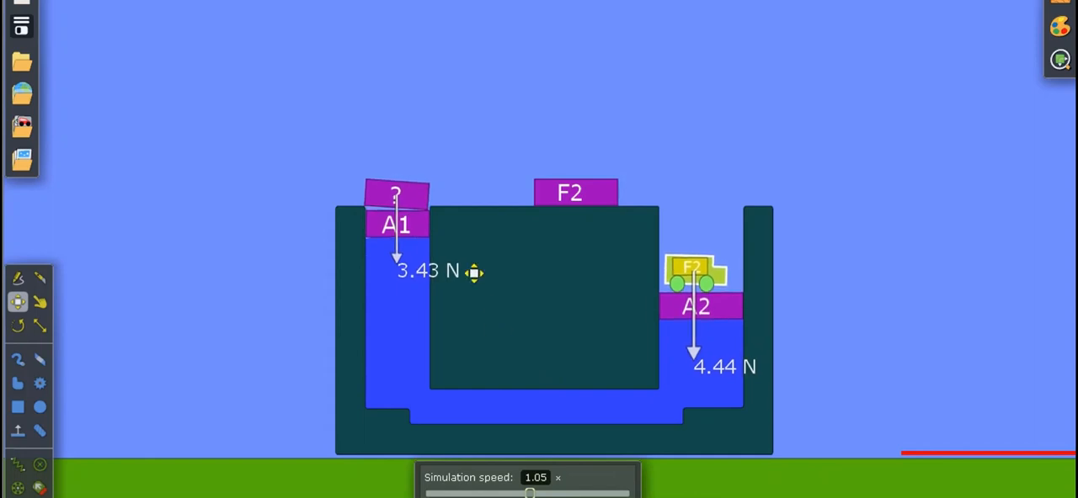
pyautogui.click(430, 212)
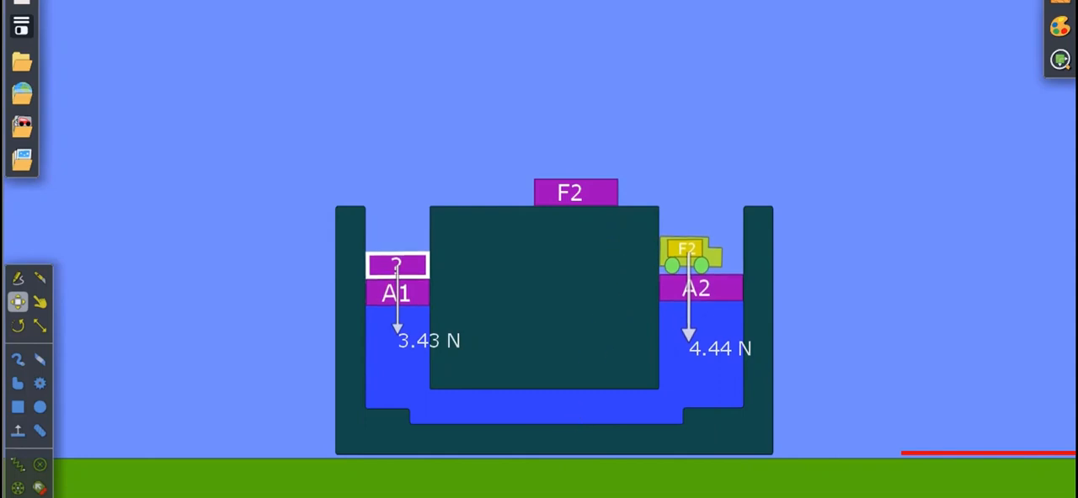
pyautogui.hotkey('ctrl', 'z')
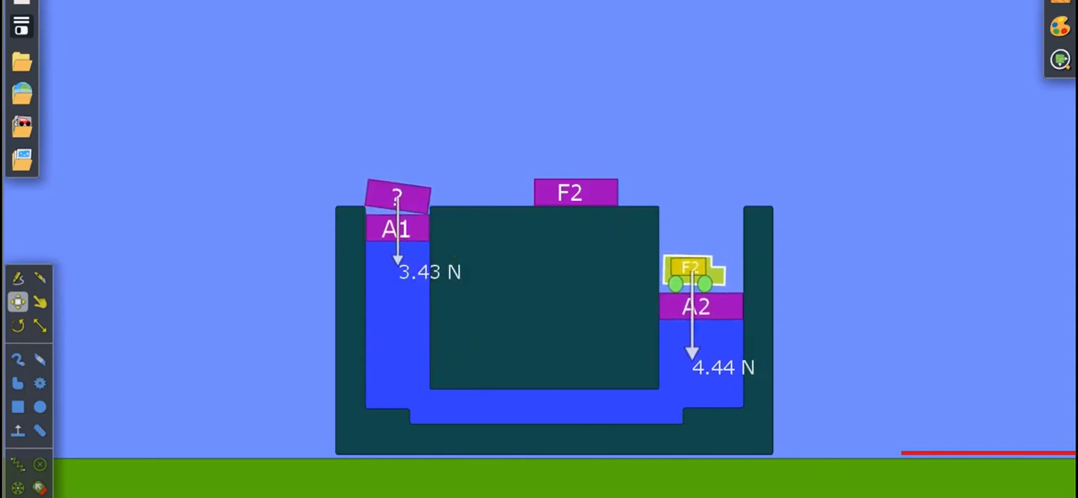
pyautogui.hotkey('ctrl', 'z')
# Move the "?" block off piston A1 onto the central block and lay the red line across the container.
pyautogui.click(426, 200)
pyautogui.moveTo(444, 215); pyautogui.dragTo(521, 214)
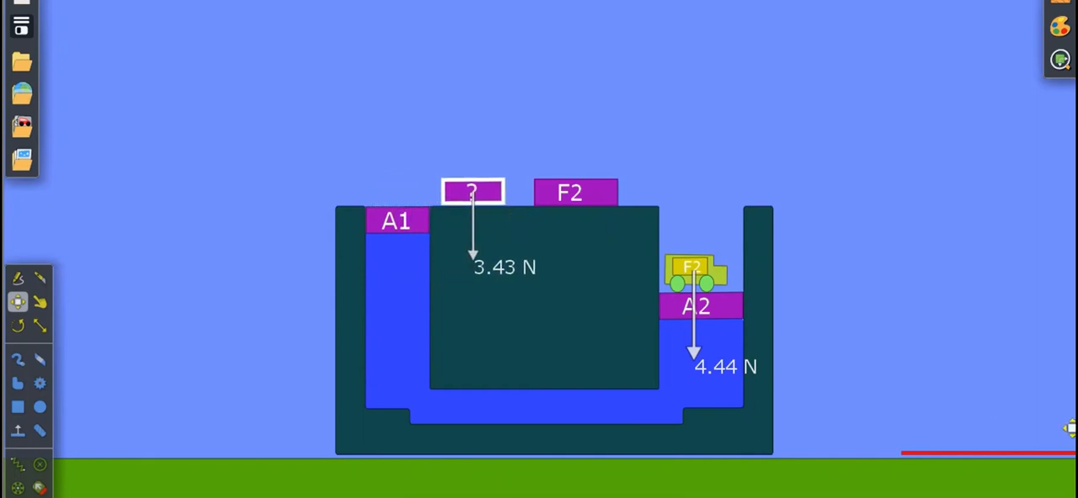
pyautogui.moveTo(1052, 452); pyautogui.dragTo(503, 274)
# View the collision layers of the red line and close its edit windows.
pyautogui.rightClick(504, 275)
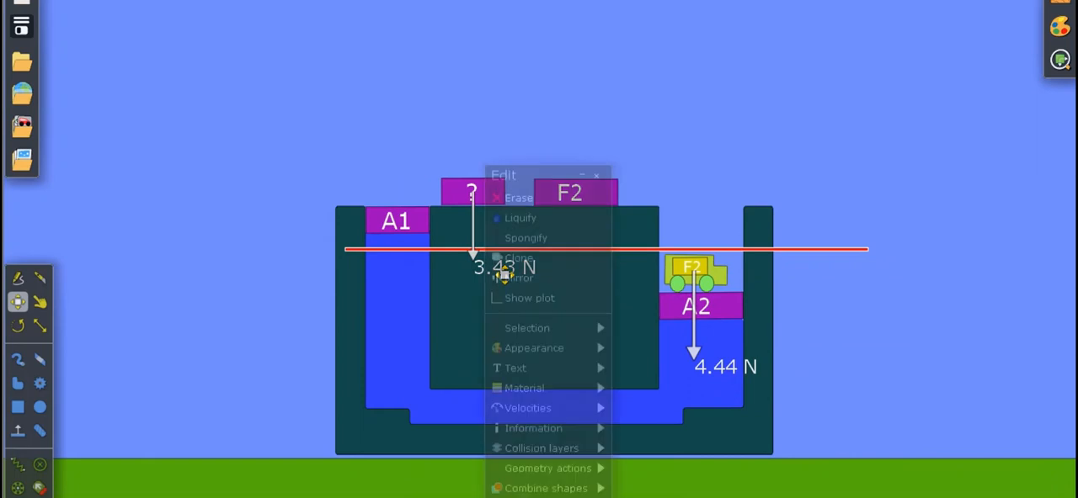
pyautogui.click(525, 394)
pyautogui.click(541, 456)
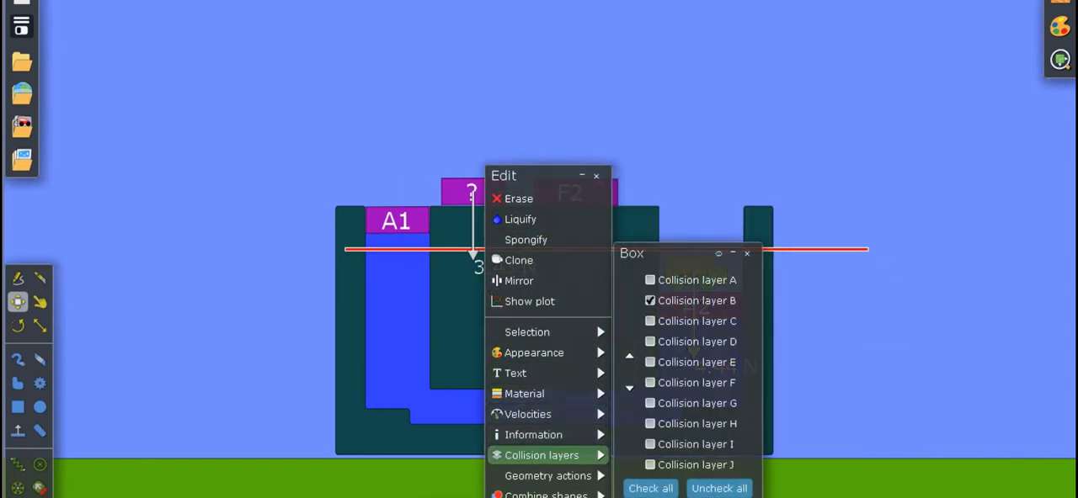
pyautogui.click(830, 379)
# Stand the ruler upright on the ground directly beside the container's outer wall, next to piston A2.
pyautogui.scroll(-2, 829, 384)
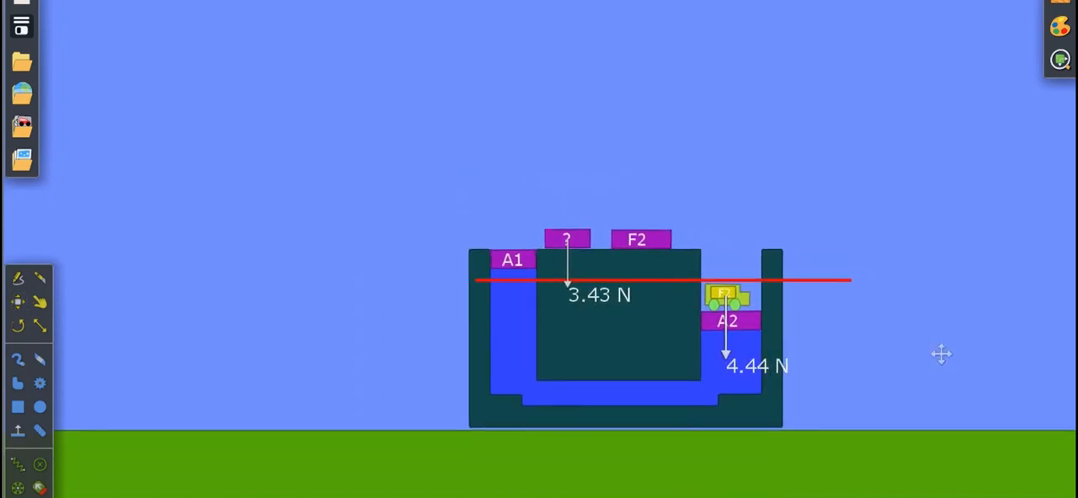
pyautogui.moveTo(981, 318); pyautogui.dragTo(713, 369)
pyautogui.moveTo(900, 334)
pyautogui.mouseDown()
pyautogui.moveTo(792, 332)
pyautogui.moveTo(893, 322)
pyautogui.mouseUp()
pyautogui.click(16, 302)
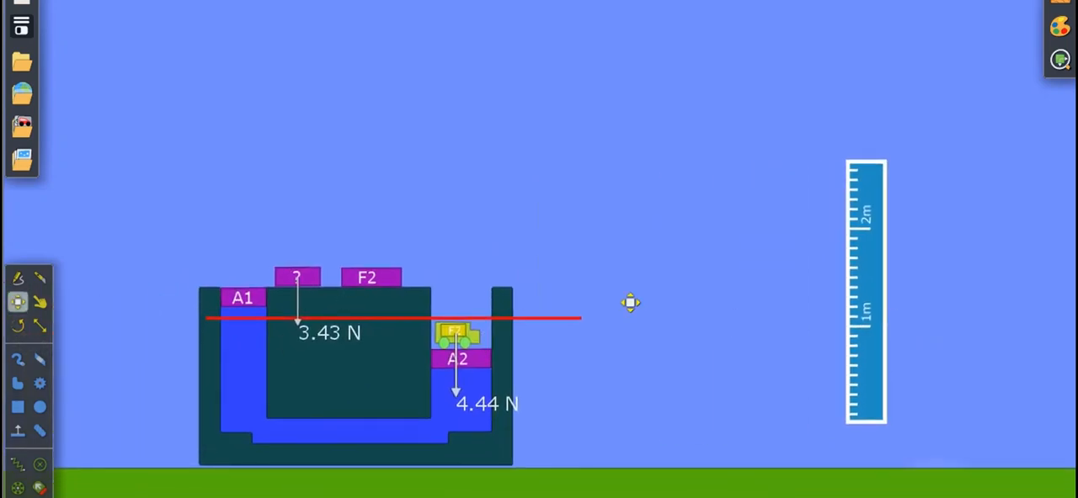
pyautogui.moveTo(891, 417); pyautogui.dragTo(571, 457)
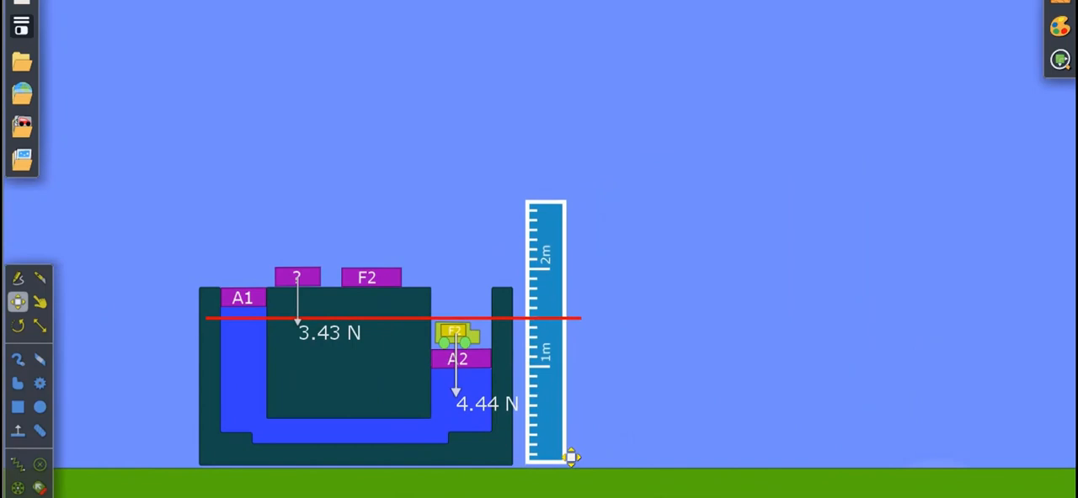
# Start the simulation with the "?" block resting on the central block beside piston A1.
pyautogui.click(659, 373)
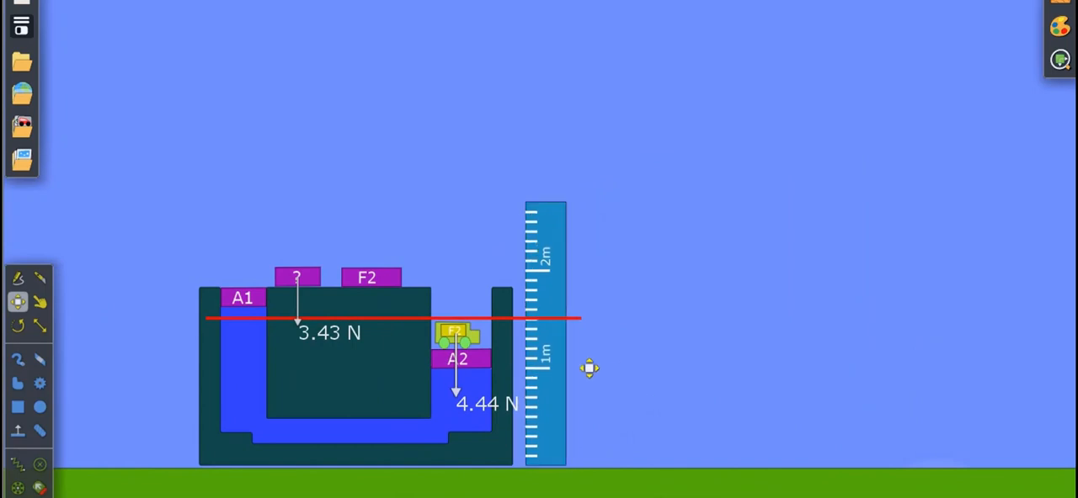
pyautogui.moveTo(439, 310); pyautogui.dragTo(645, 223)
pyautogui.scroll(3, 595, 288)
pyautogui.scroll(4, 647, 223)
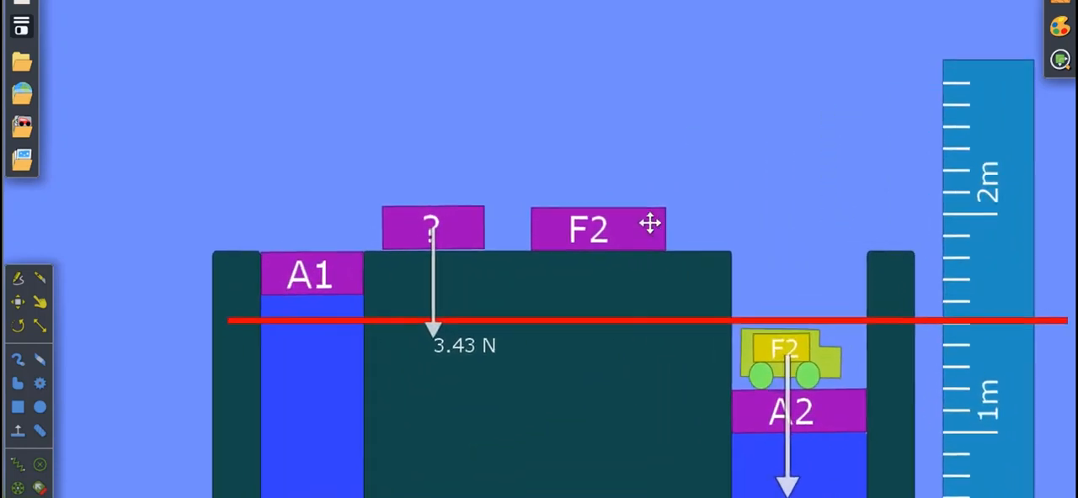
pyautogui.scroll(-3, 648, 221)
pyautogui.moveTo(509, 213); pyautogui.dragTo(550, 194)
pyautogui.click(544, 215)
pyautogui.moveTo(549, 227)
pyautogui.mouseDown()
pyautogui.moveTo(536, 216)
pyautogui.moveTo(561, 222)
pyautogui.mouseUp()
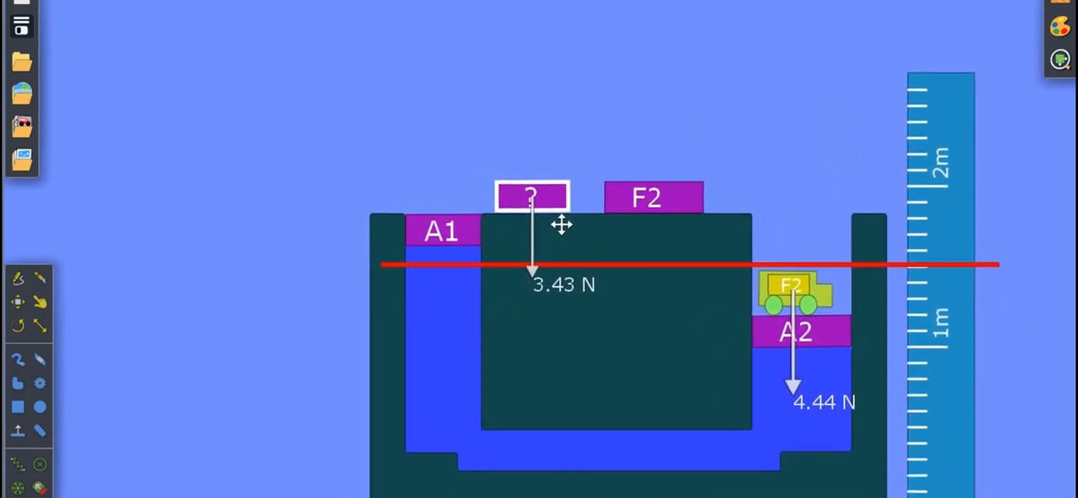
pyautogui.click(528, 497)
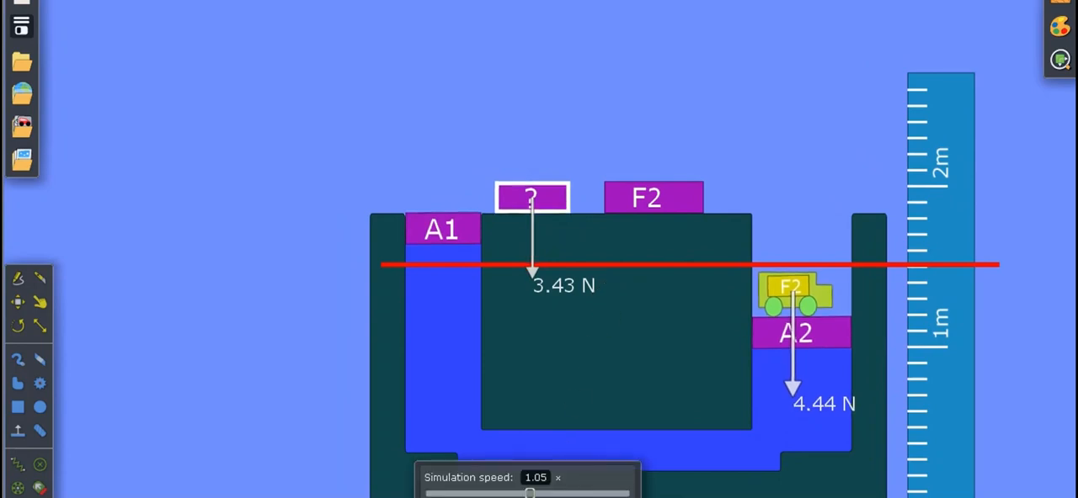
# Lower the red line to the roof of the truck on piston A2 and place the "?" block on piston A1.
pyautogui.moveTo(907, 289); pyautogui.dragTo(908, 296)
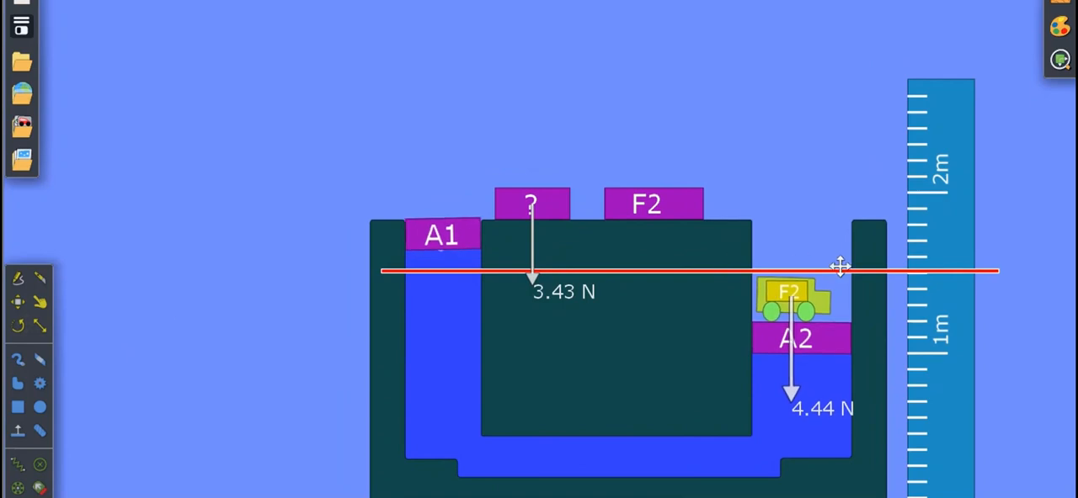
pyautogui.moveTo(827, 294); pyautogui.dragTo(828, 304)
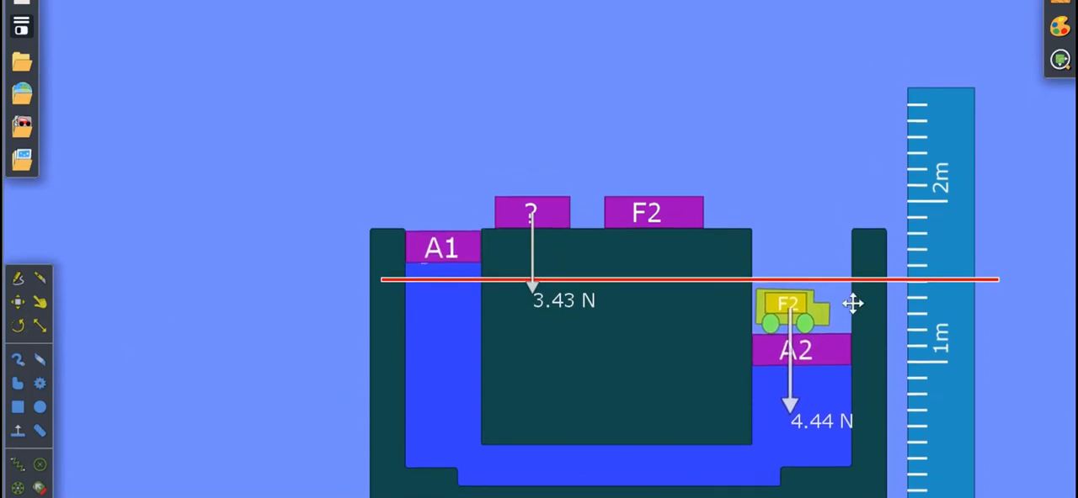
pyautogui.click(17, 301)
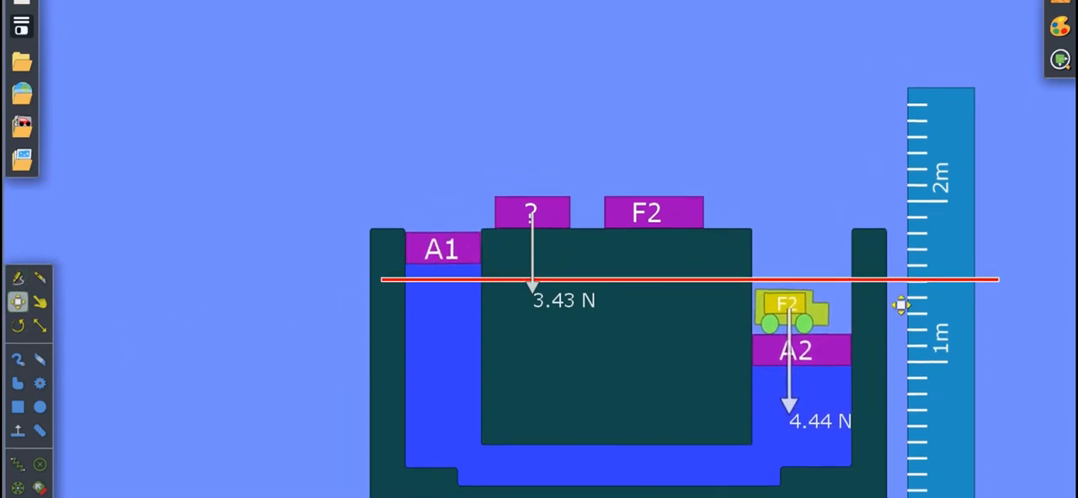
pyautogui.moveTo(897, 306); pyautogui.dragTo(897, 311)
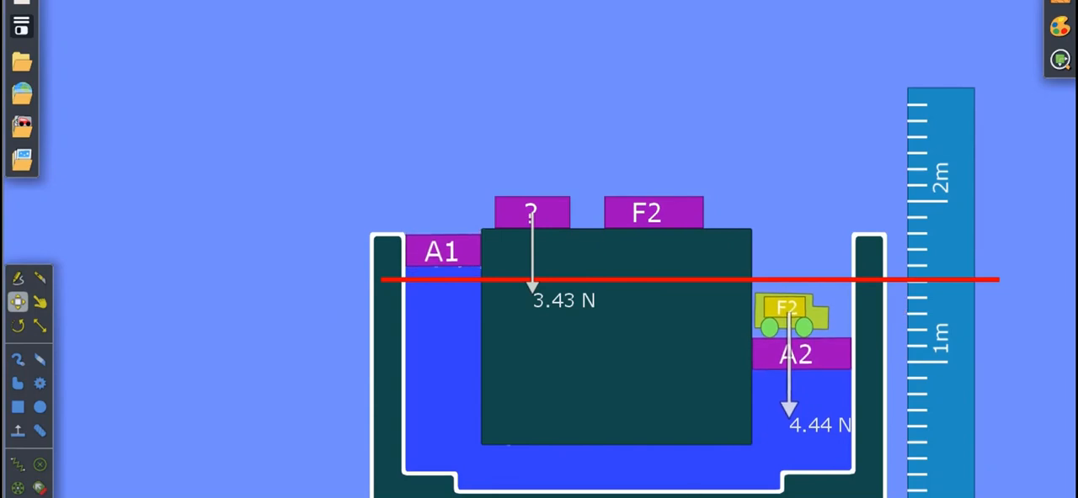
pyautogui.hotkey('ctrl', 'z')
pyautogui.moveTo(830, 304); pyautogui.dragTo(829, 318)
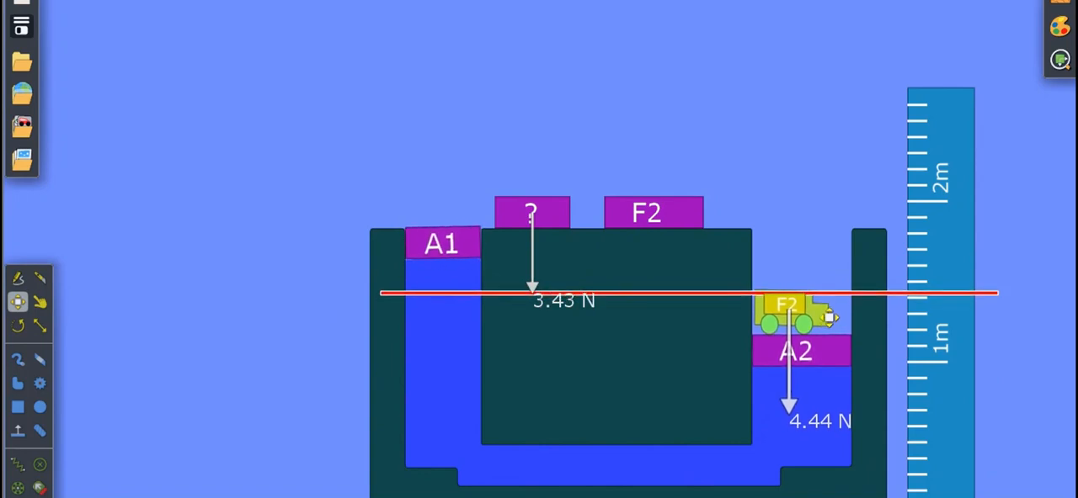
pyautogui.moveTo(578, 224); pyautogui.dragTo(513, 204)
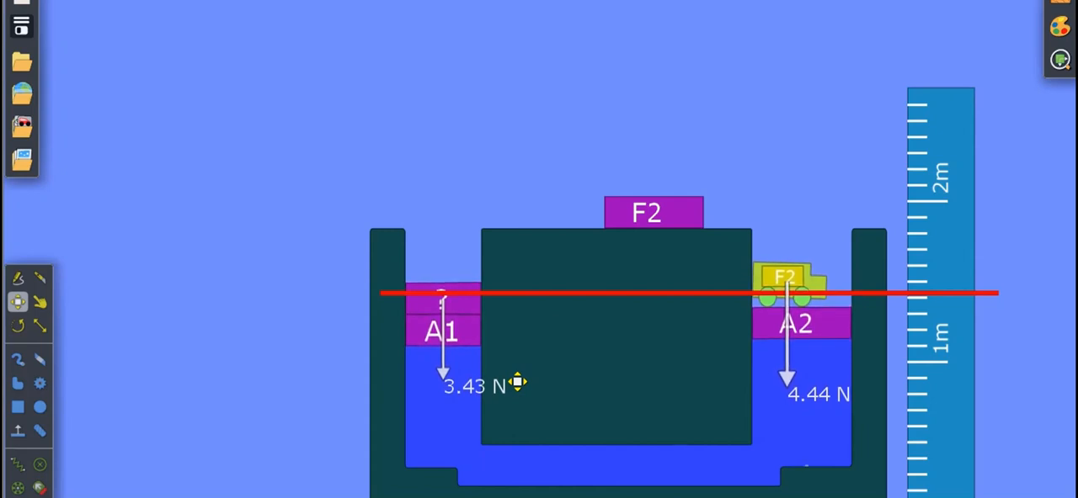
# Duplicate the red line and align the copy above the original, level with the lifted truck's roof.
pyautogui.click(687, 321)
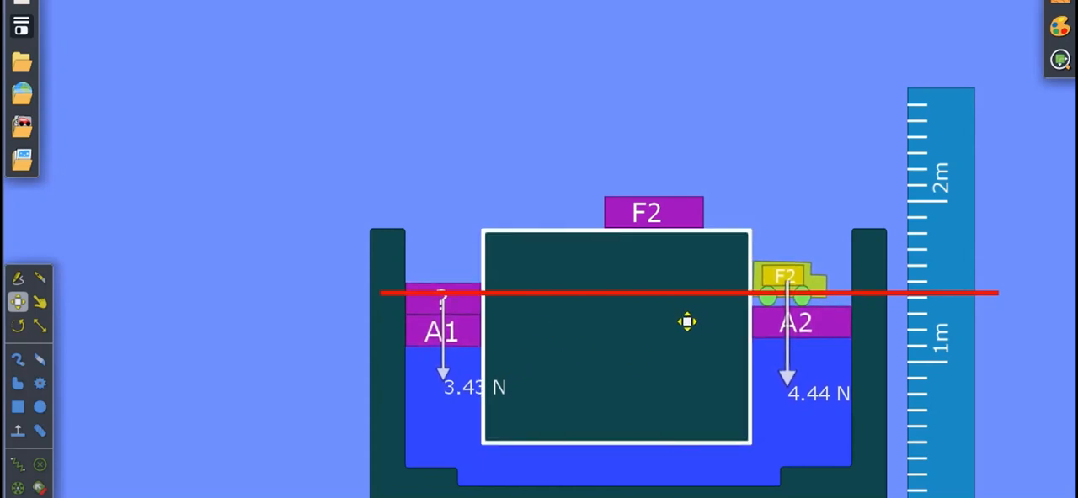
pyautogui.click(687, 318)
pyautogui.hotkey('ctrl', 'v')
pyautogui.moveTo(687, 317); pyautogui.dragTo(672, 285)
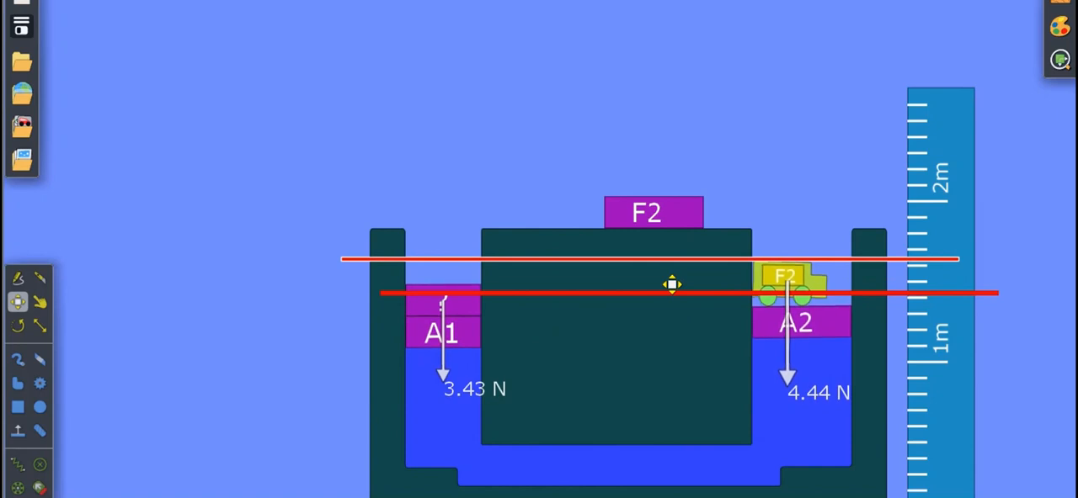
pyautogui.moveTo(671, 285); pyautogui.dragTo(709, 285)
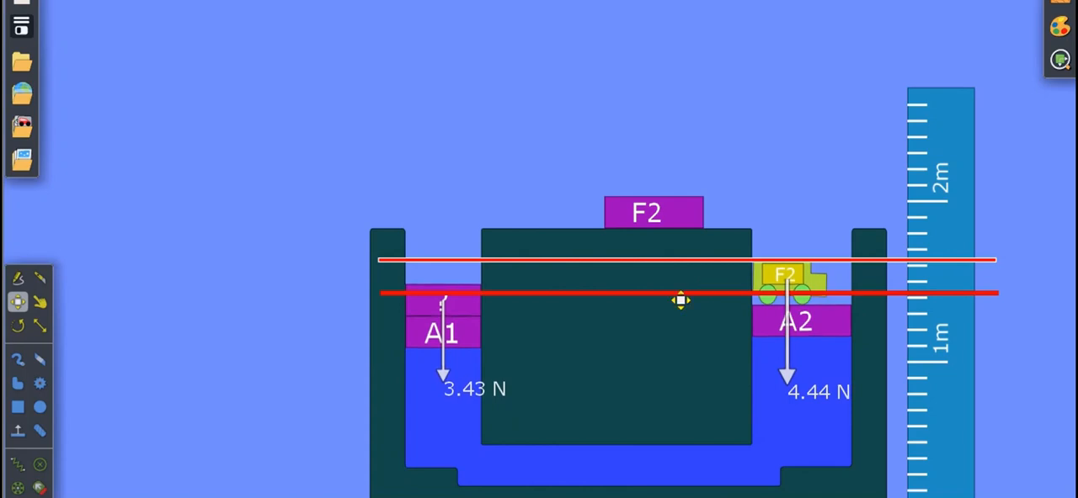
# Examine the physical information of pistons A1 and A2, and close the edit windows.
pyautogui.rightClick(462, 362)
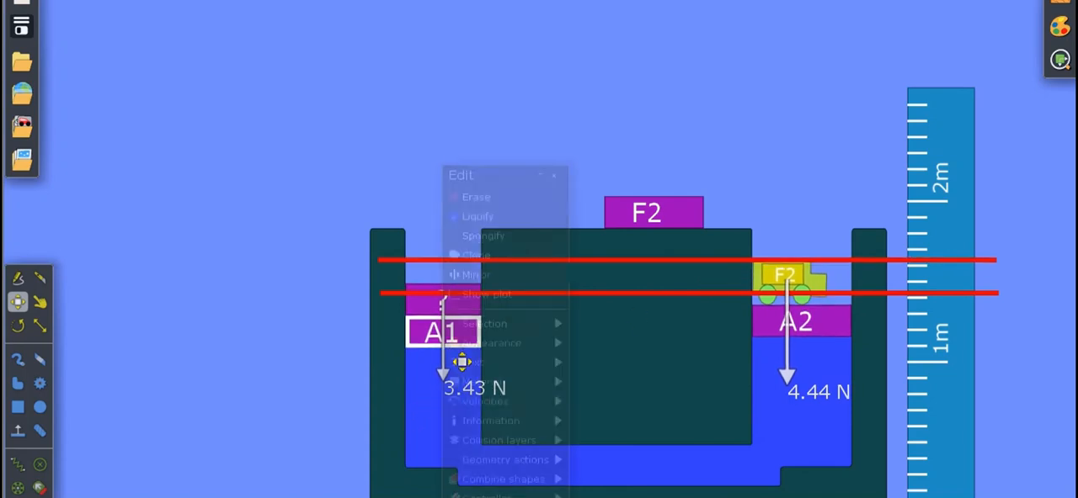
pyautogui.moveTo(497, 434)
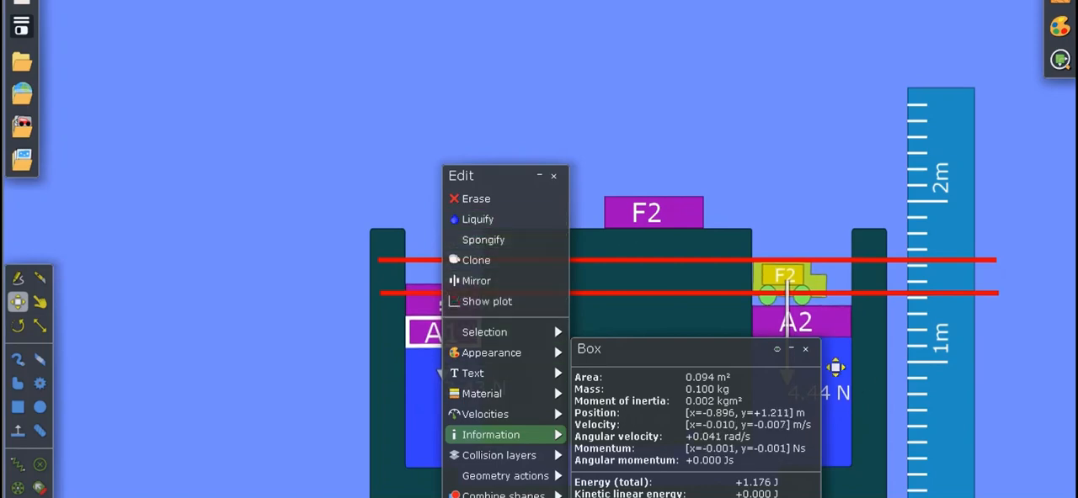
pyautogui.rightClick(847, 330)
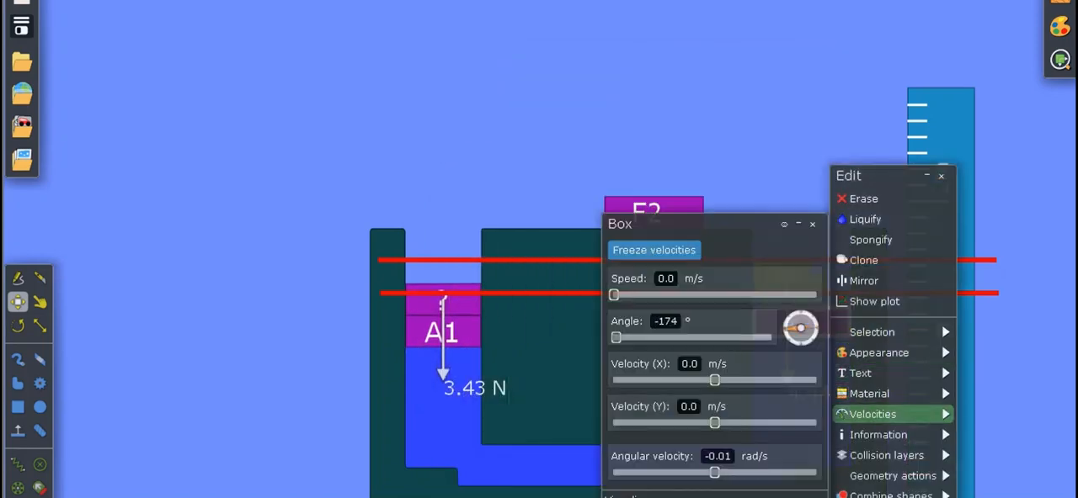
pyautogui.moveTo(878, 434)
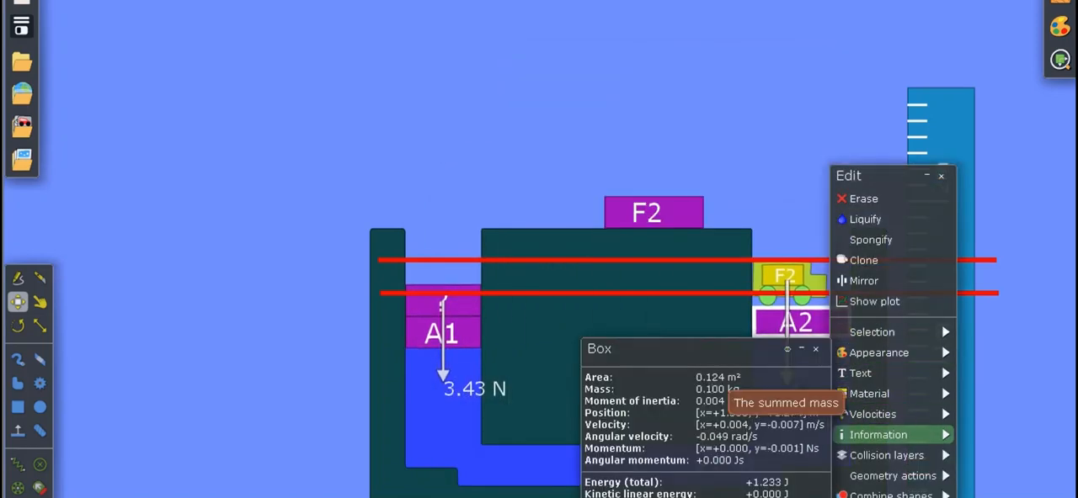
pyautogui.click(801, 348)
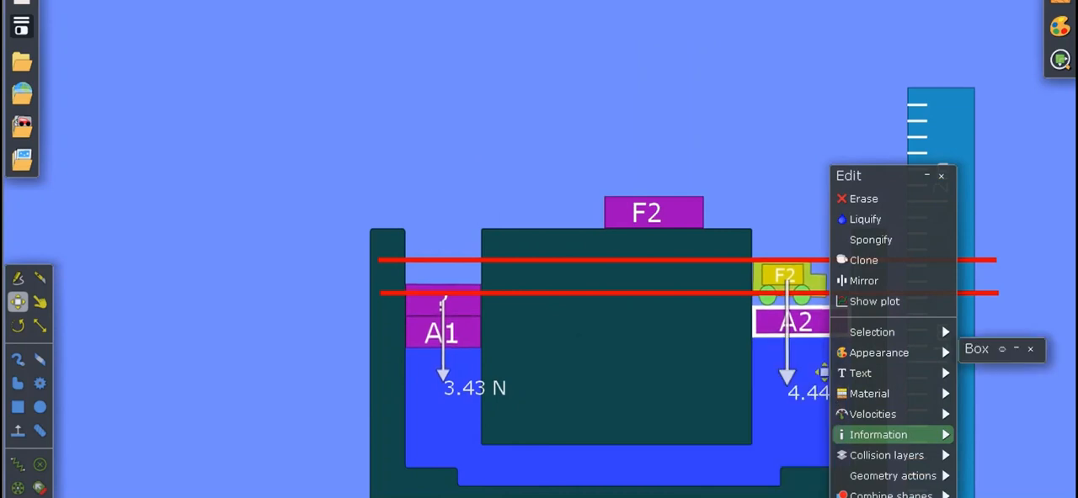
pyautogui.click(940, 175)
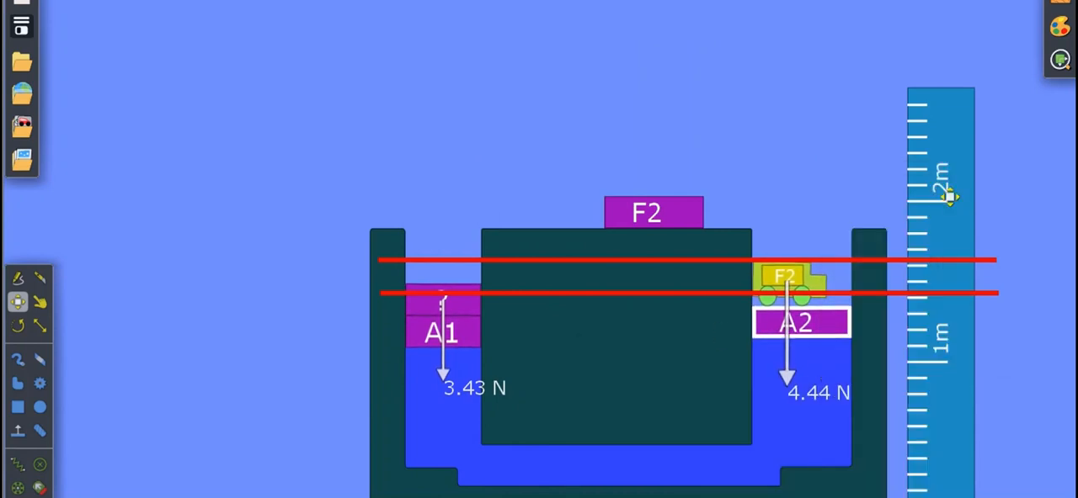
# Move the upper red line out of the container into the empty space above the F2 block.
pyautogui.moveTo(943, 284); pyautogui.dragTo(678, 144)
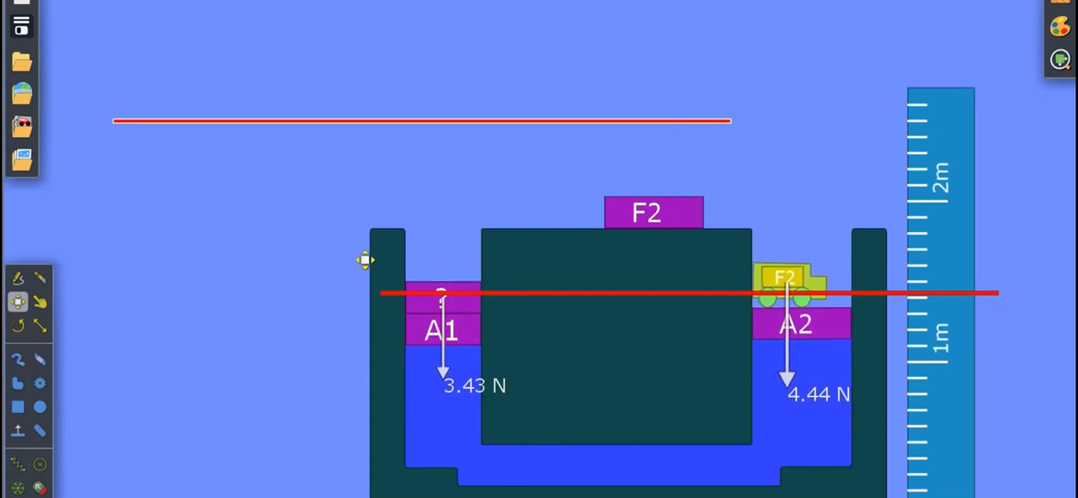
pyautogui.click(361, 209)
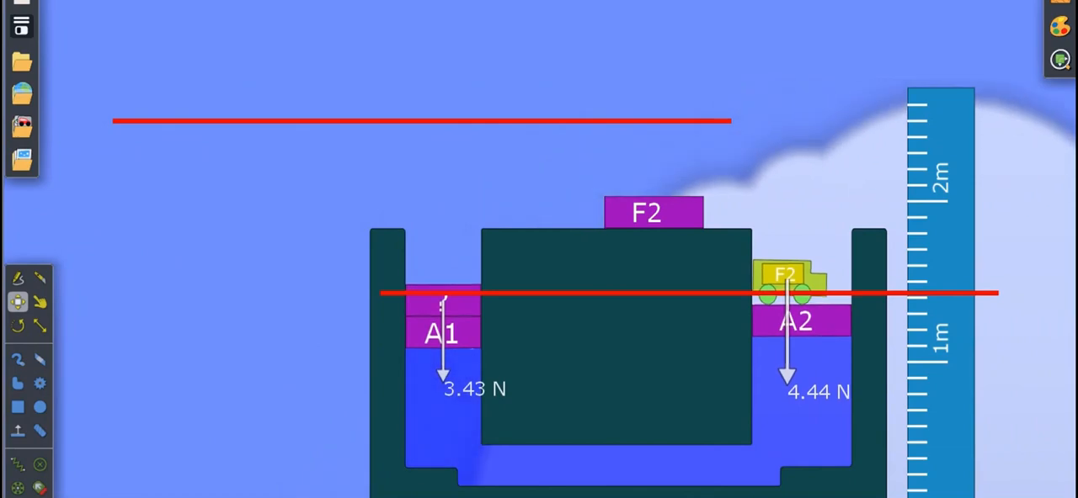
pyautogui.press('super')
pyautogui.hotkey('alt', 'Tab')
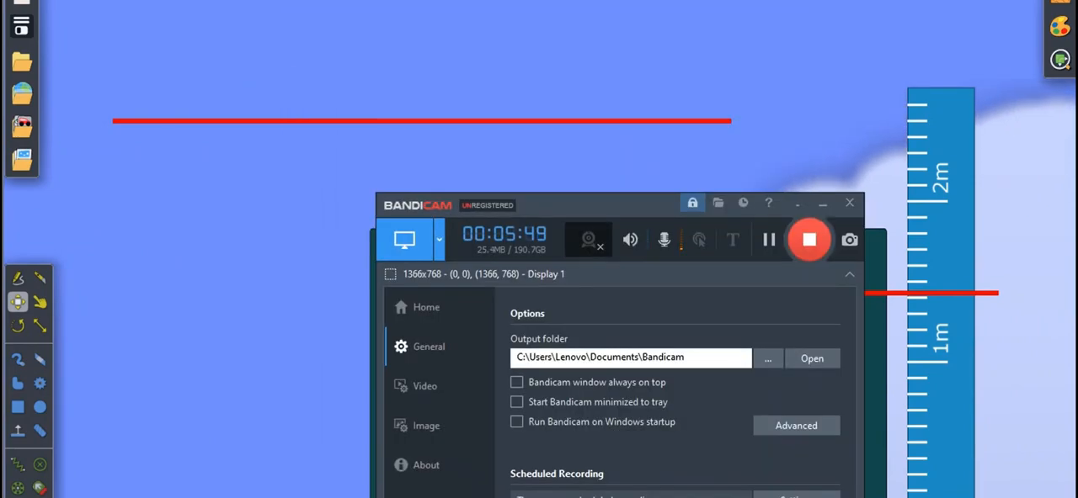